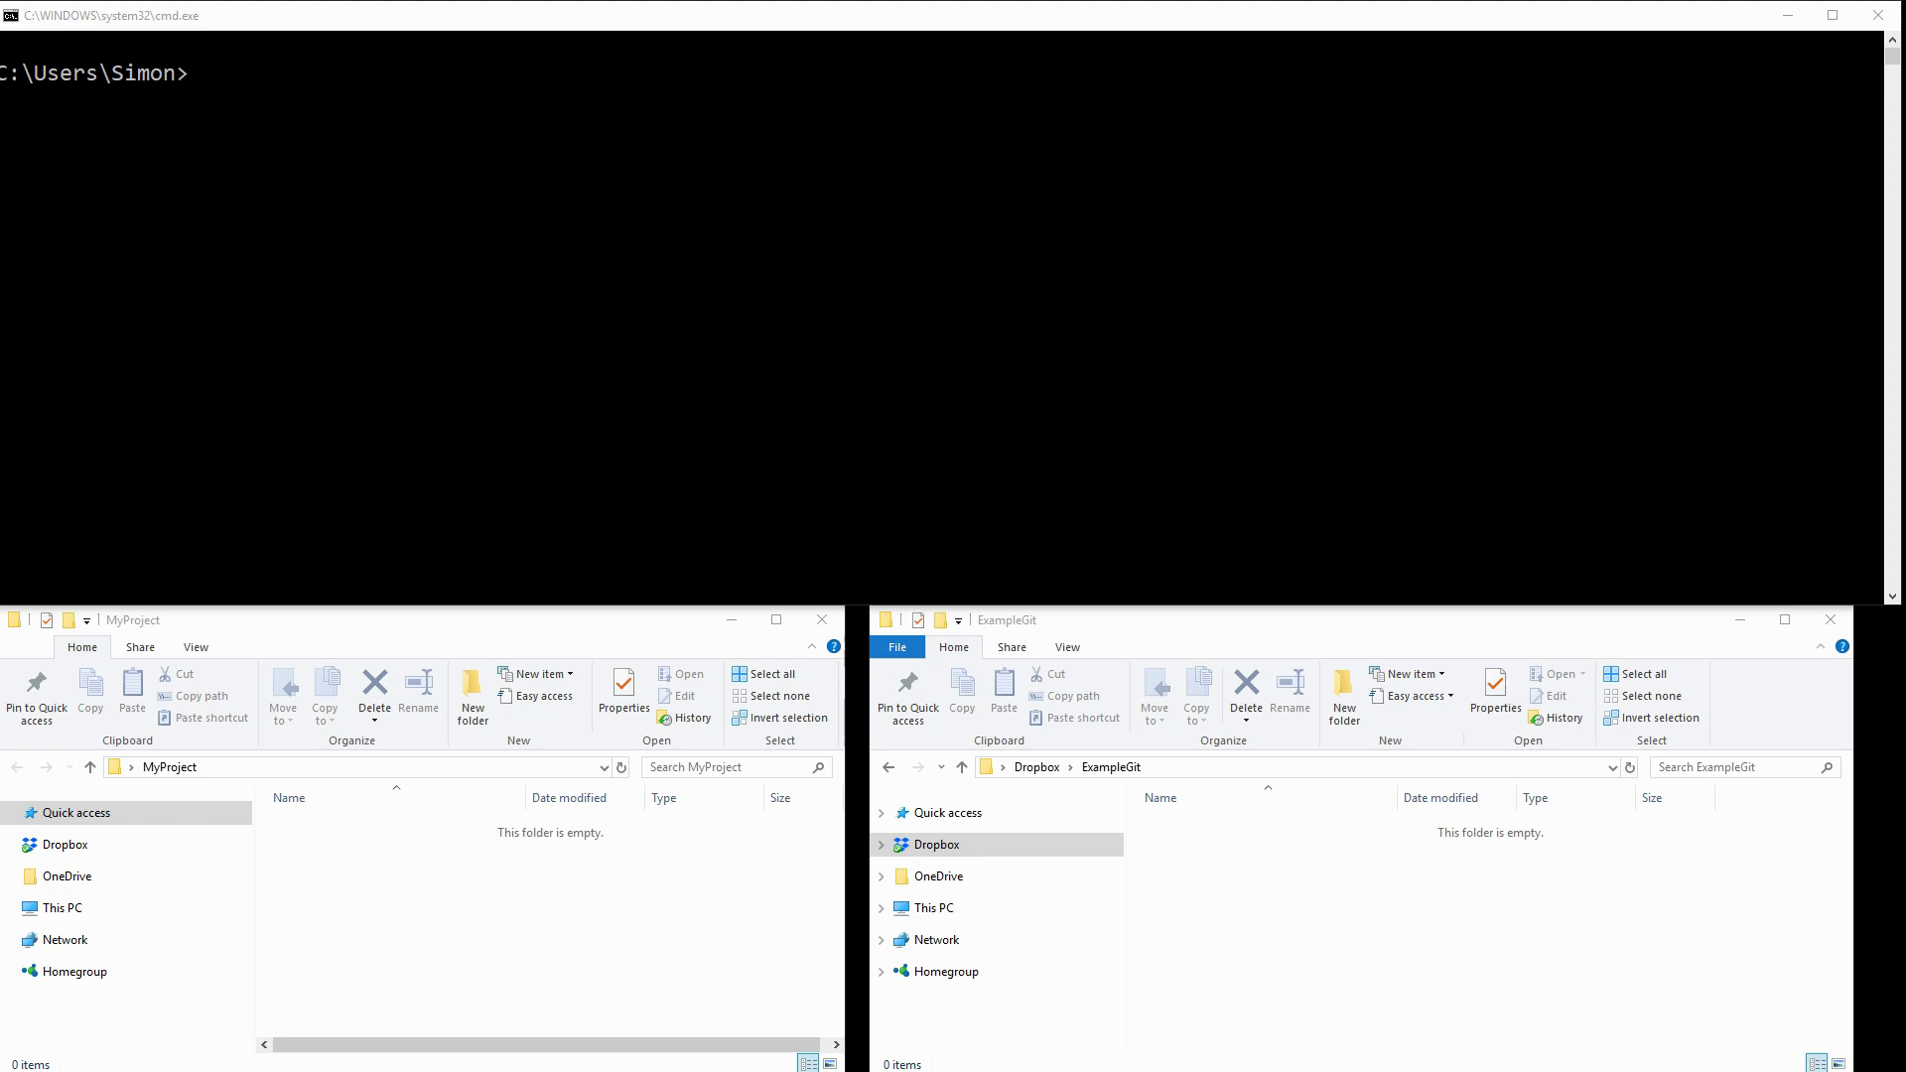
Step: Run whoami in Command Prompt to look up the current Windows account
{"action": "left_click", "coordinate": [755, 244]}
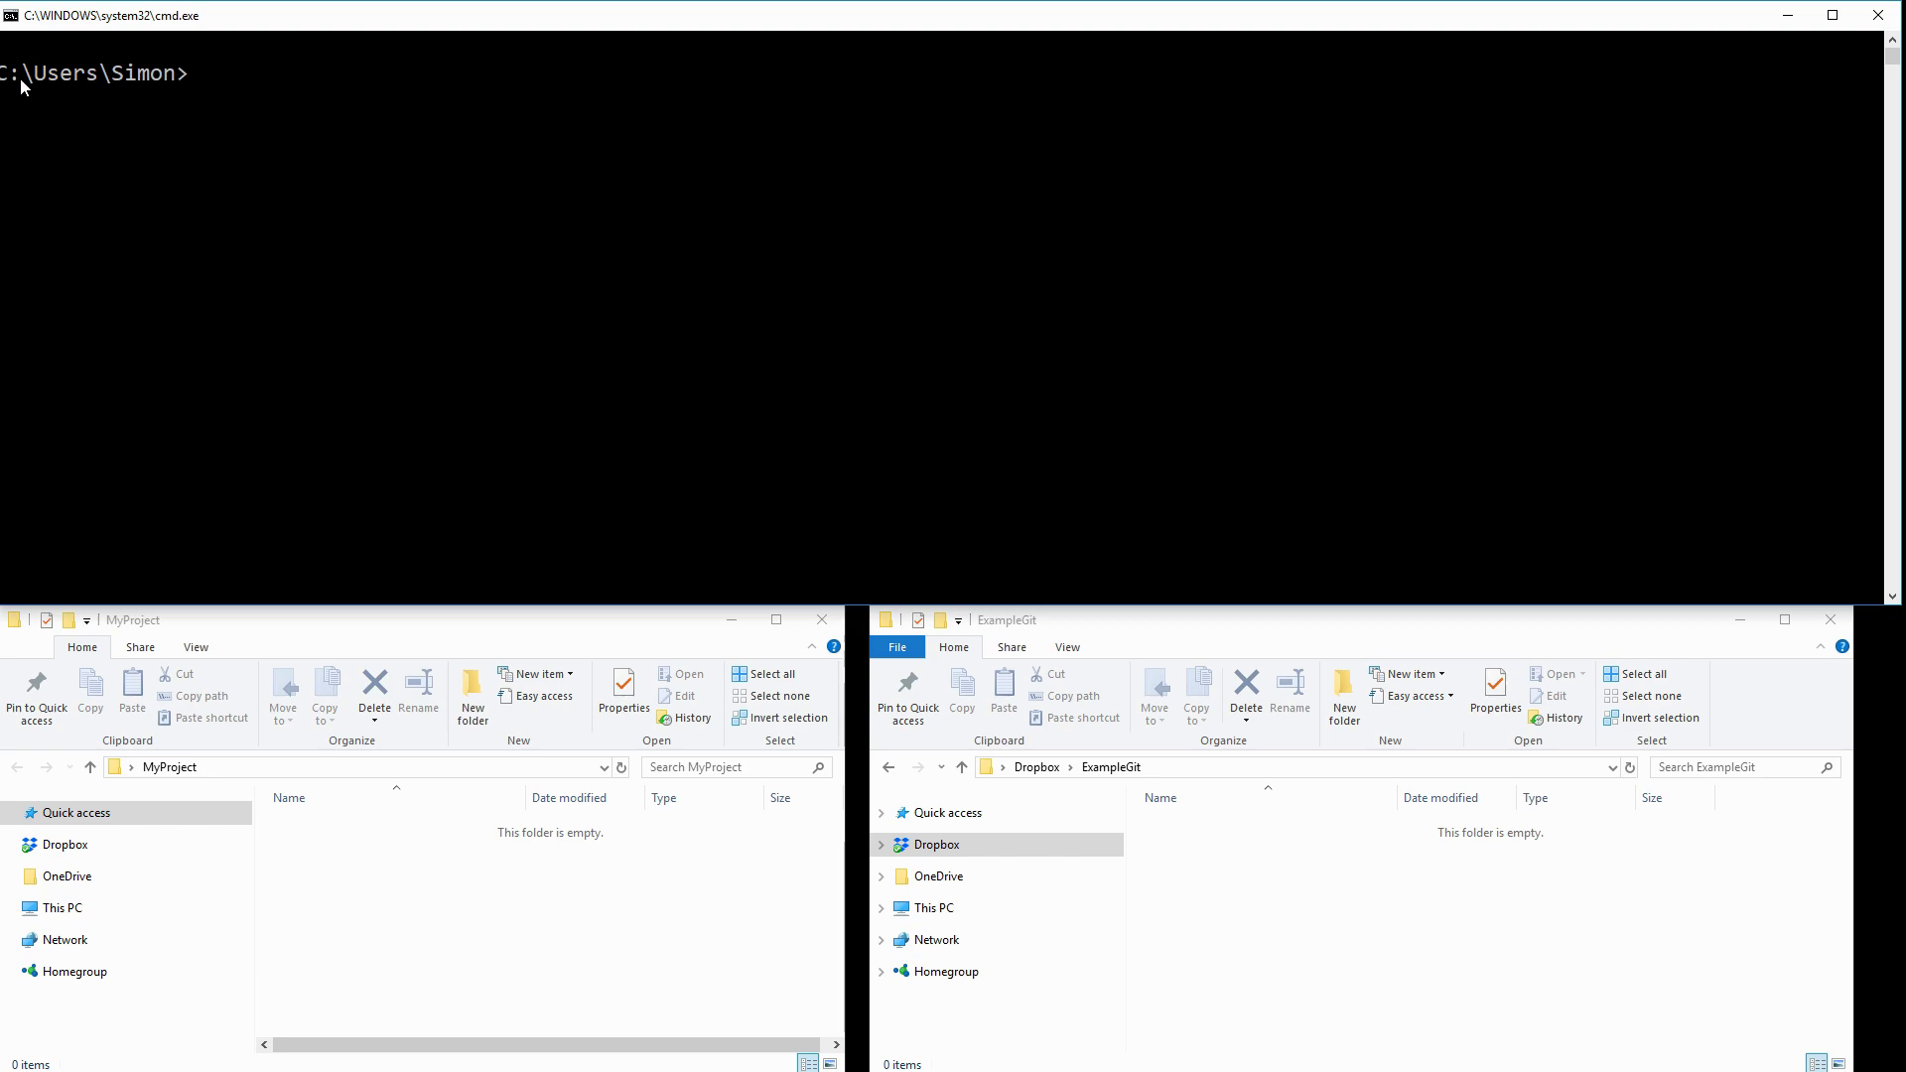
{"action": "type", "text": "whoami"}
{"action": "key", "text": "Return"}
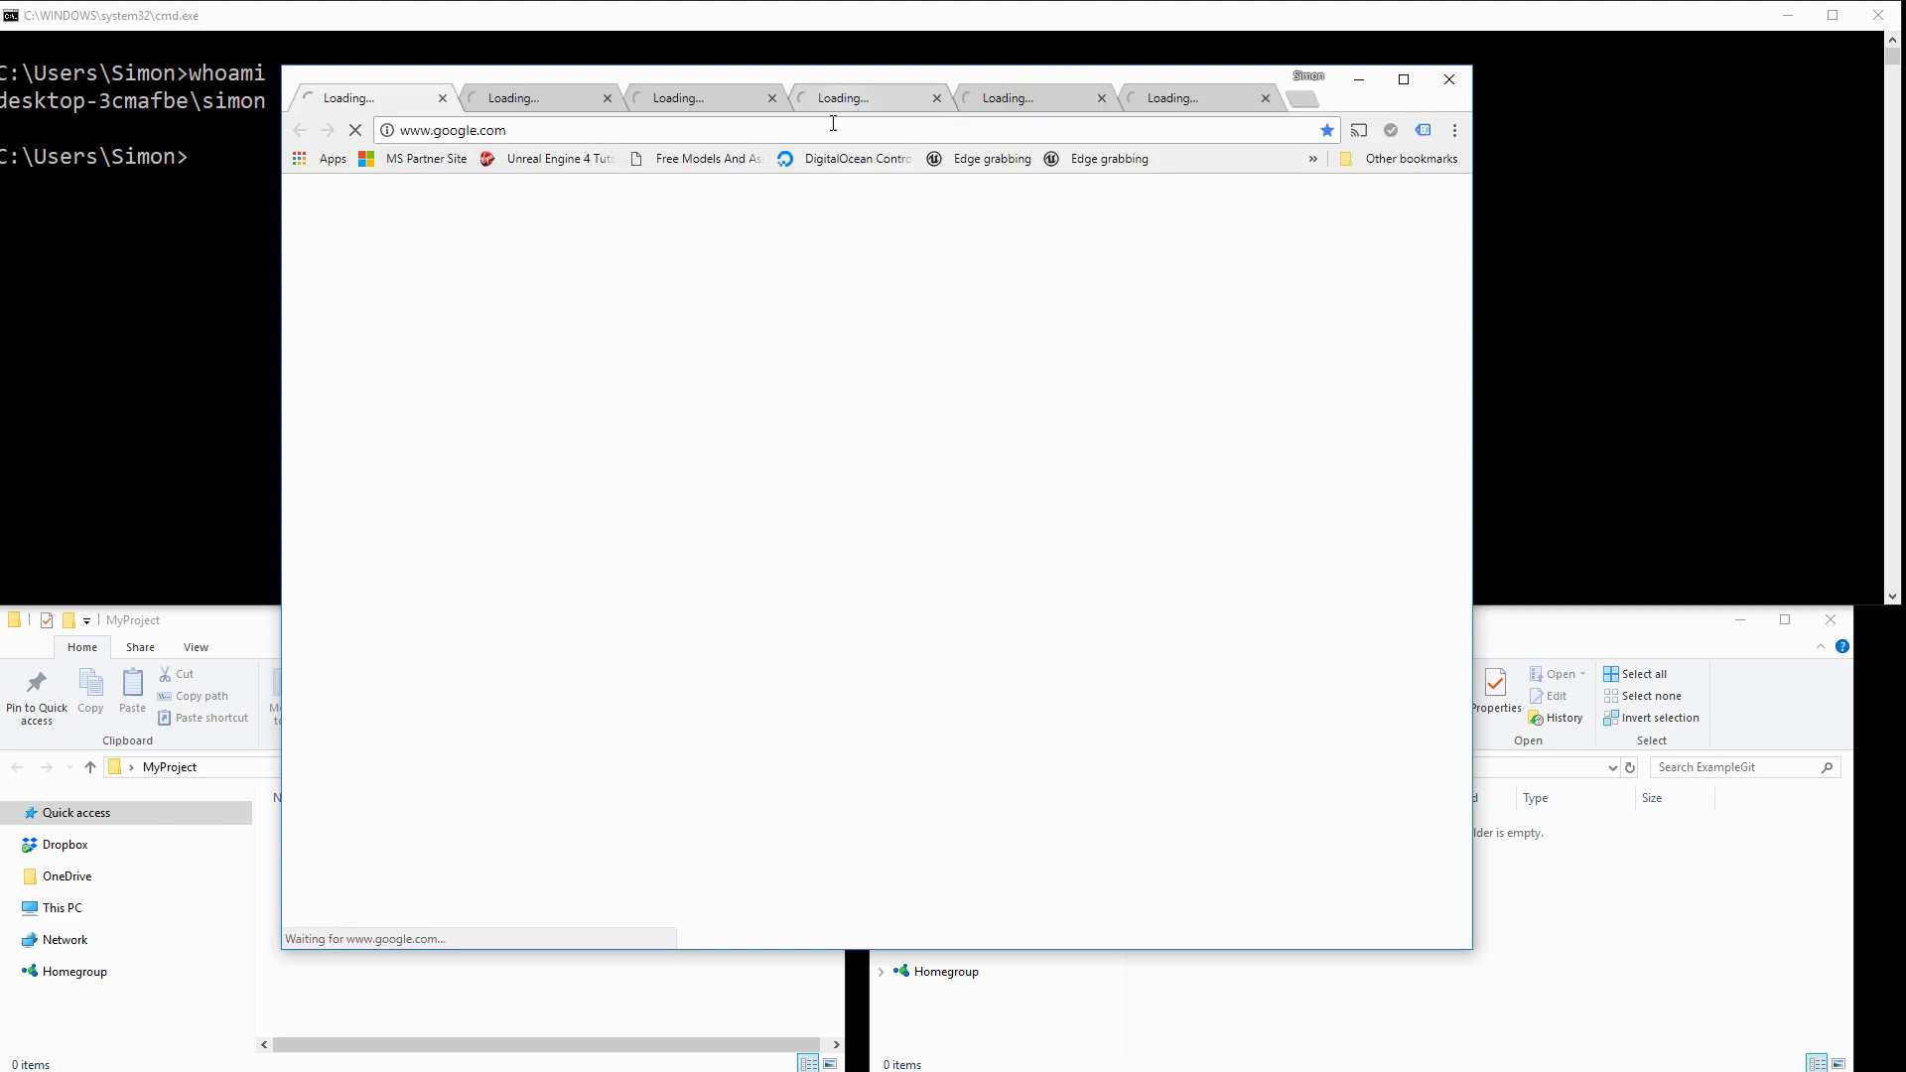
{"action": "left_click", "coordinate": [835, 122]}
{"action": "type", "text": "https://www.sourcetreeapp.com/"}
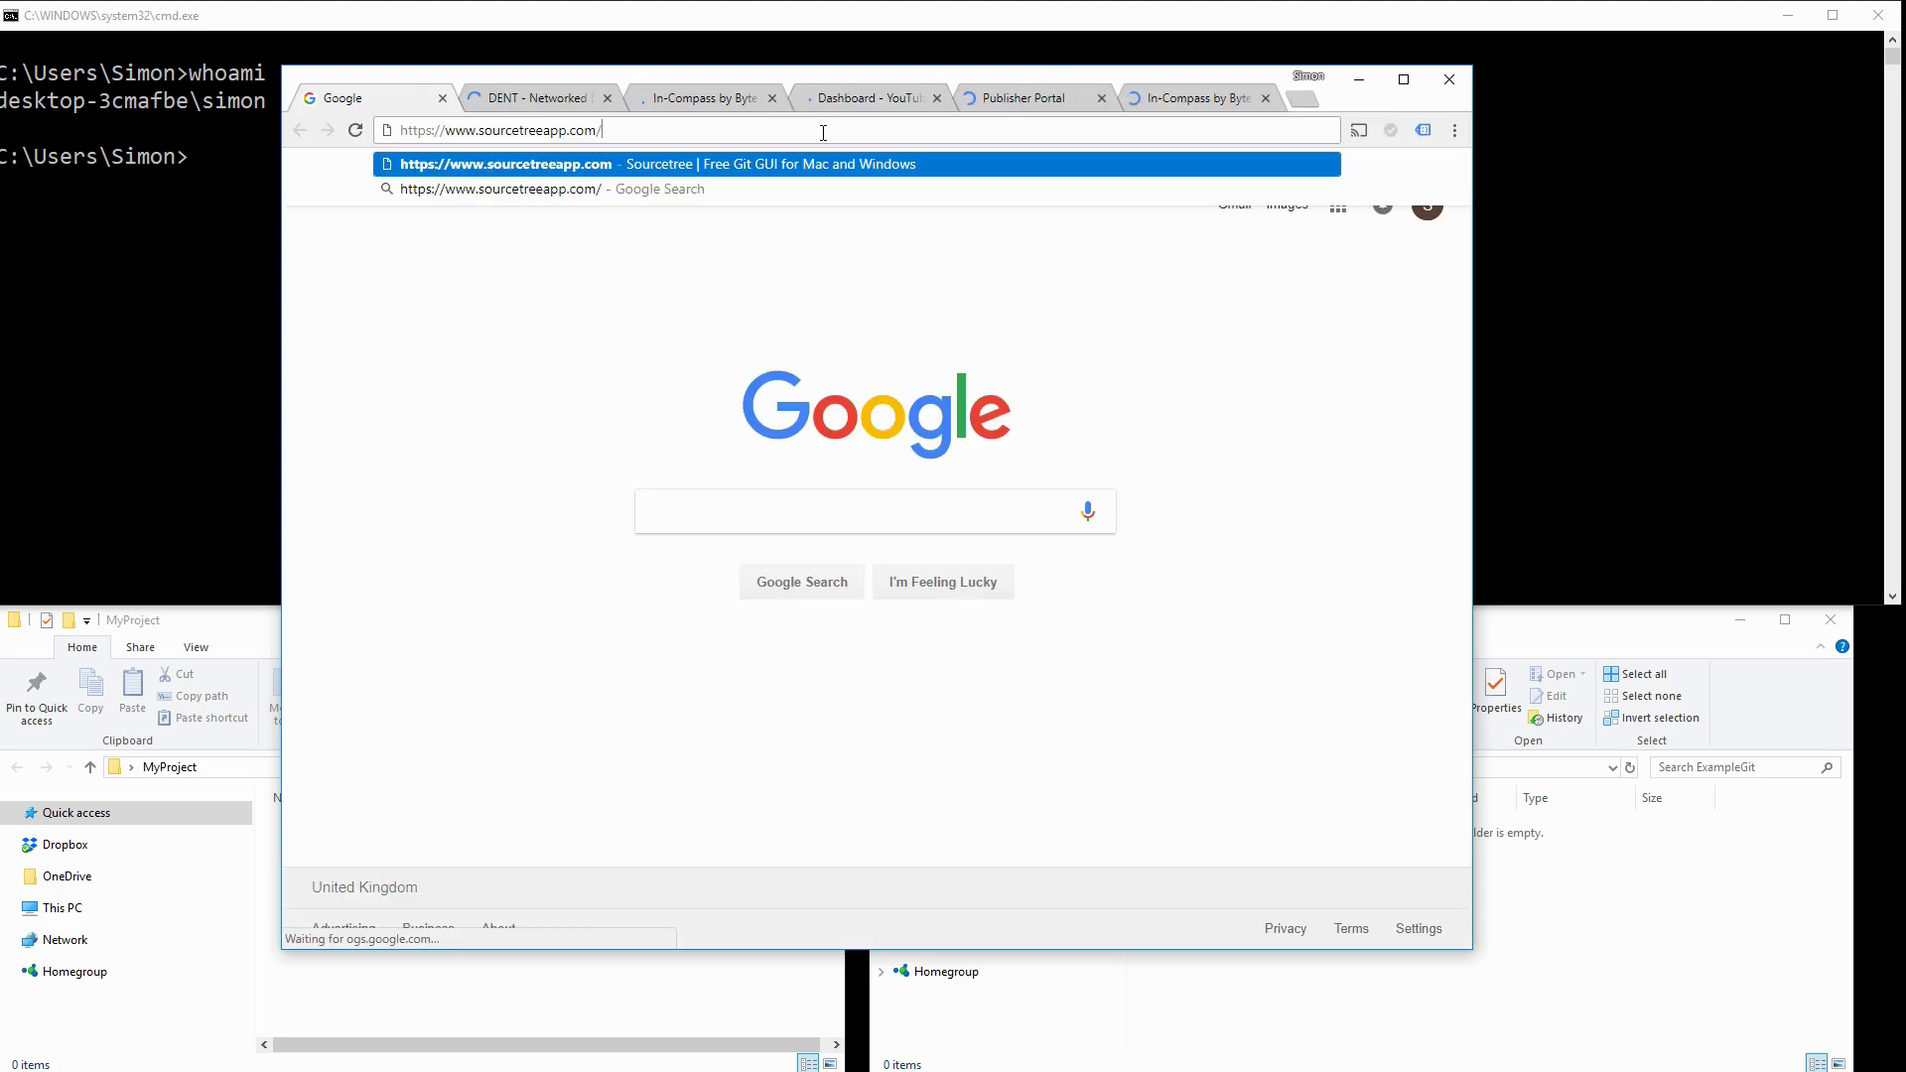
{"action": "key", "text": "Return"}
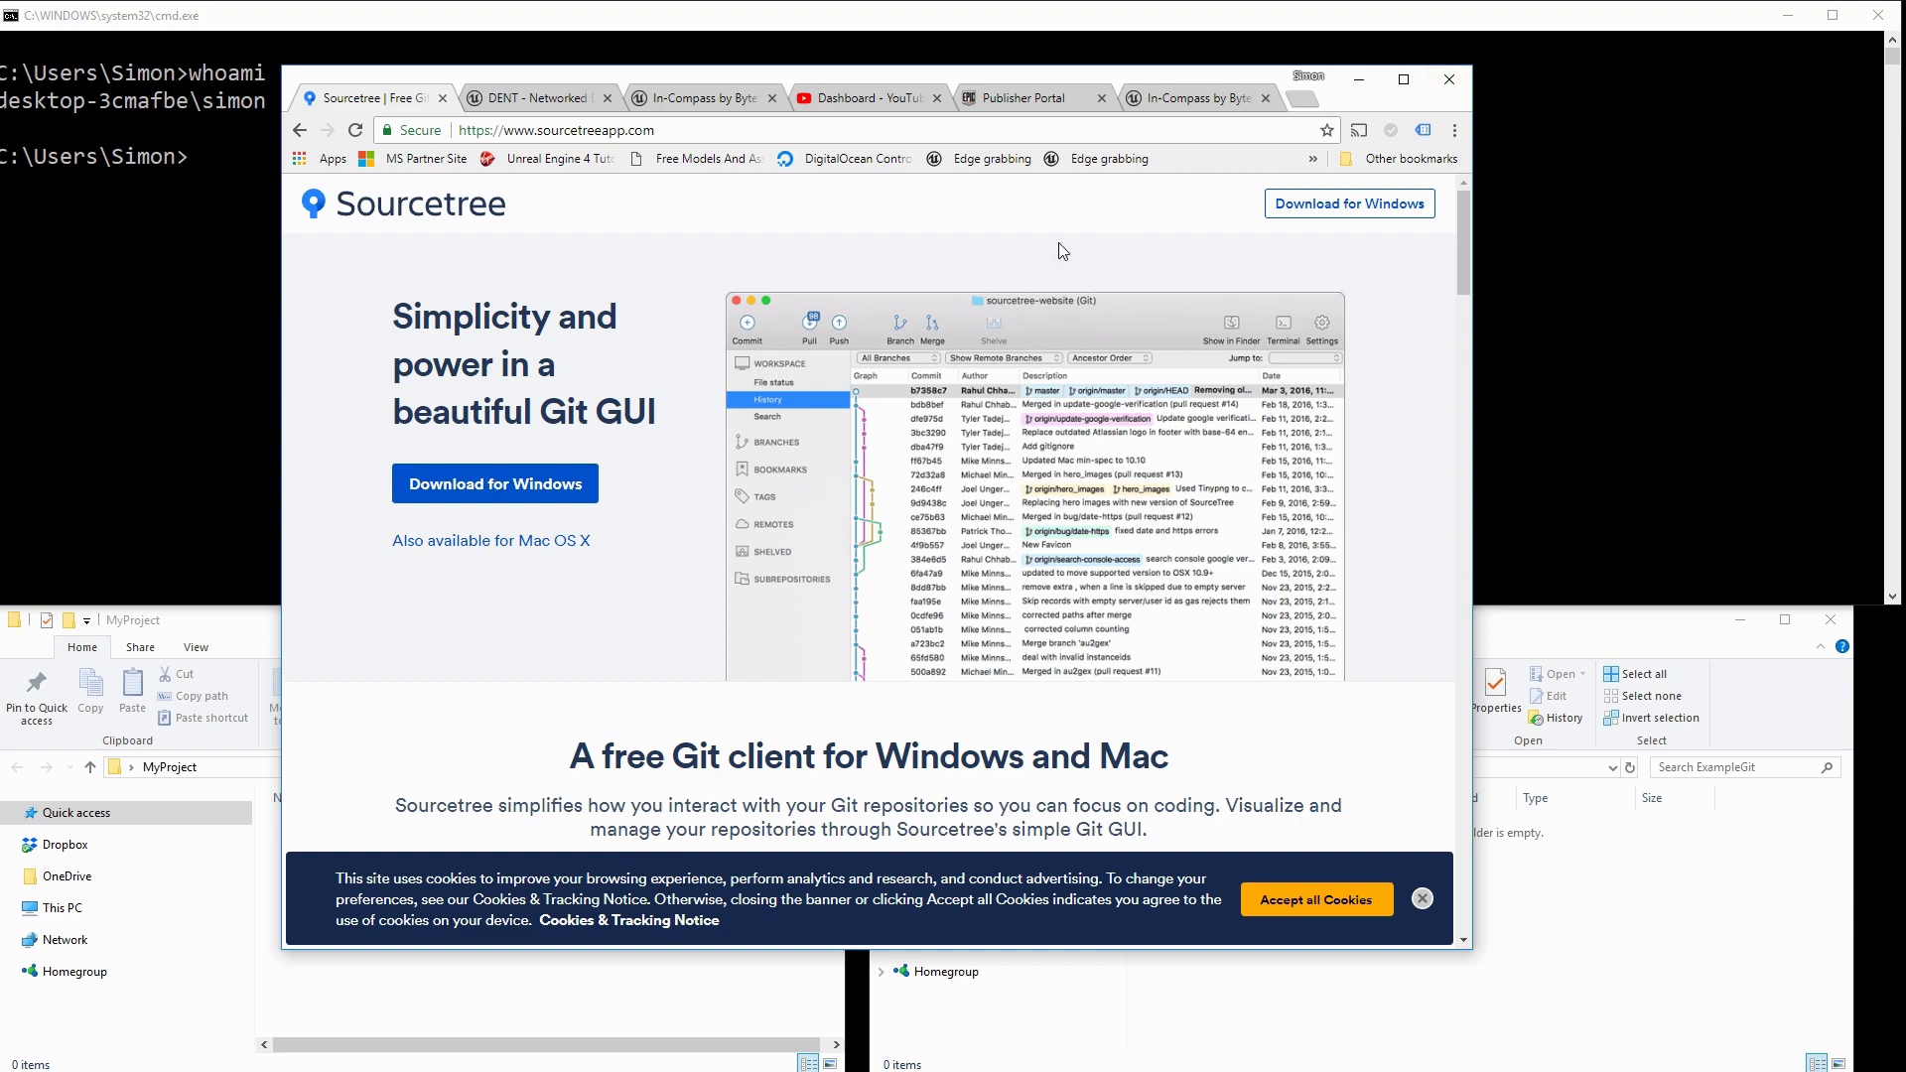
{"action": "left_click", "coordinate": [1449, 80]}
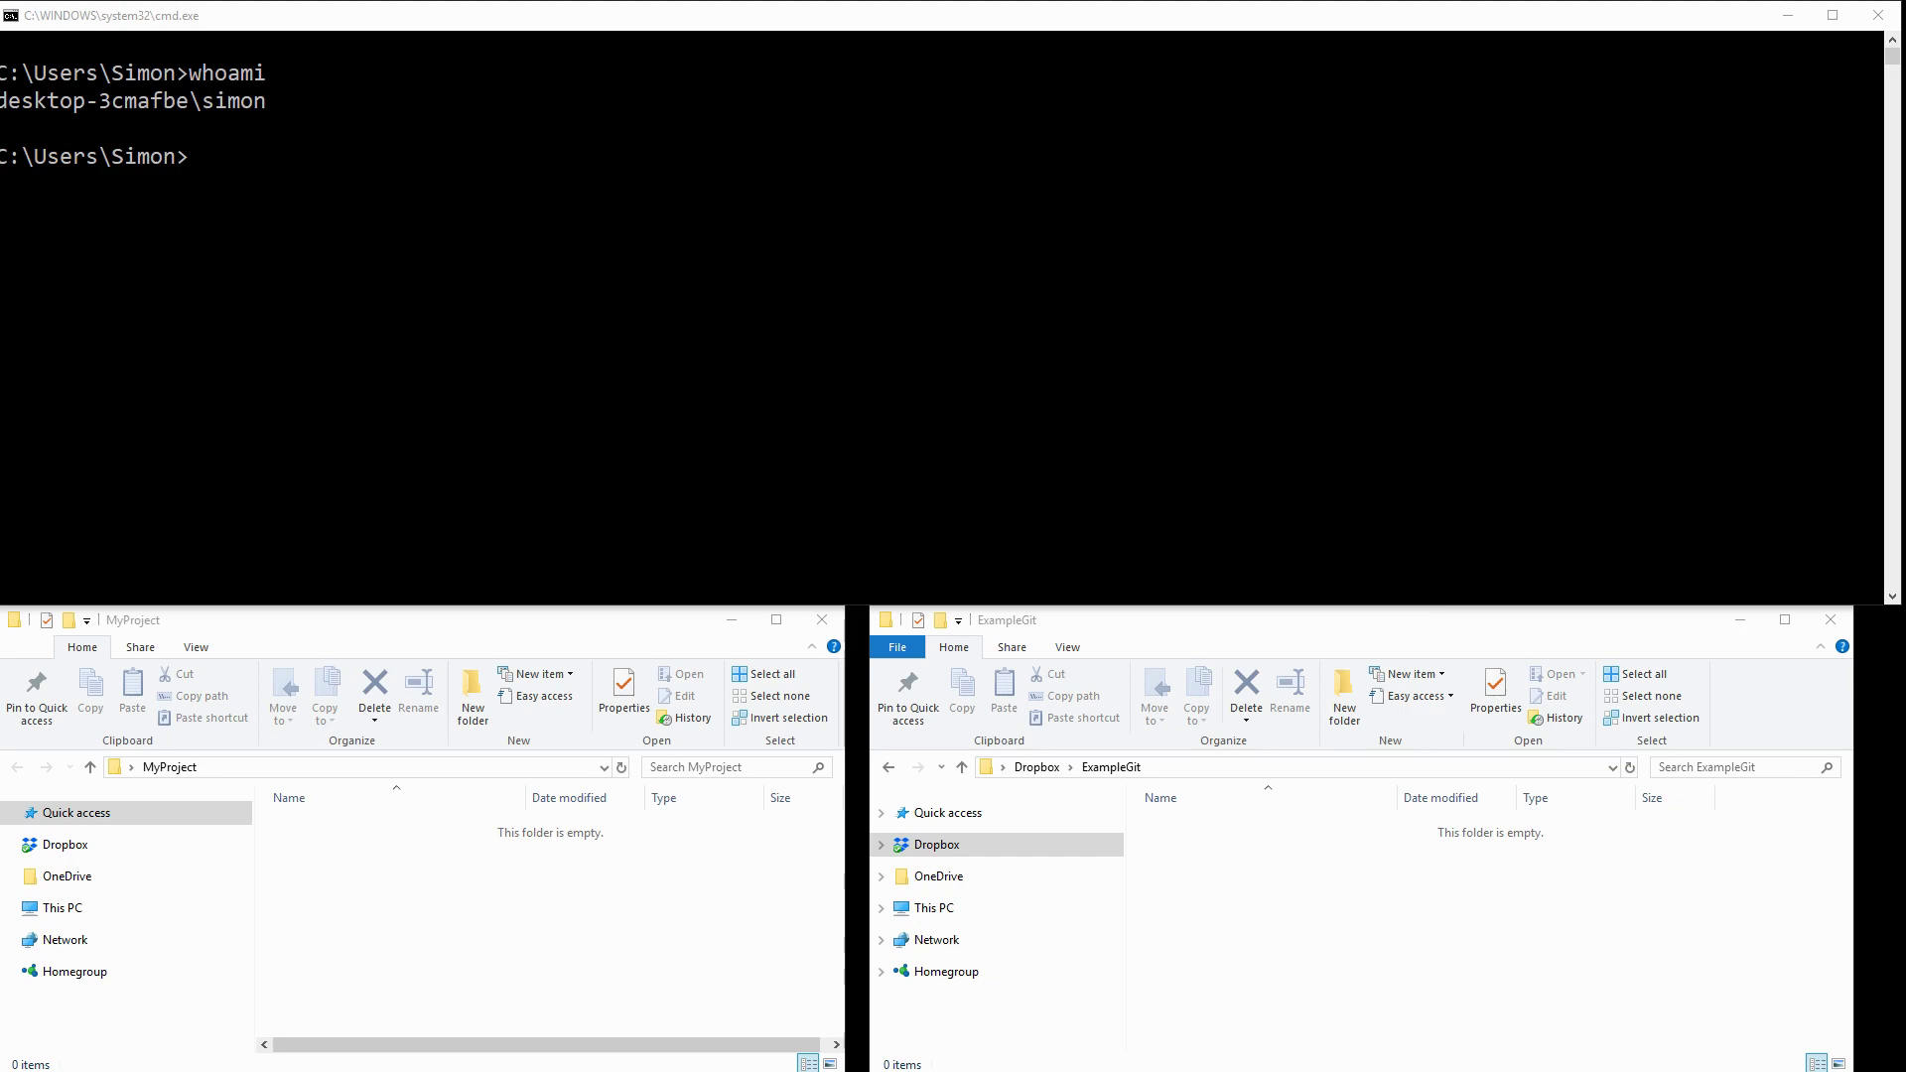
Step: In Command Prompt, initialize a bare Git repository at "e:\dropbox\examplegit" using git.exe from Sourcetree's git_local\bin folder in the user's local AppData
{"action": "left_click", "coordinate": [1267, 866]}
{"action": "left_click", "coordinate": [1265, 770]}
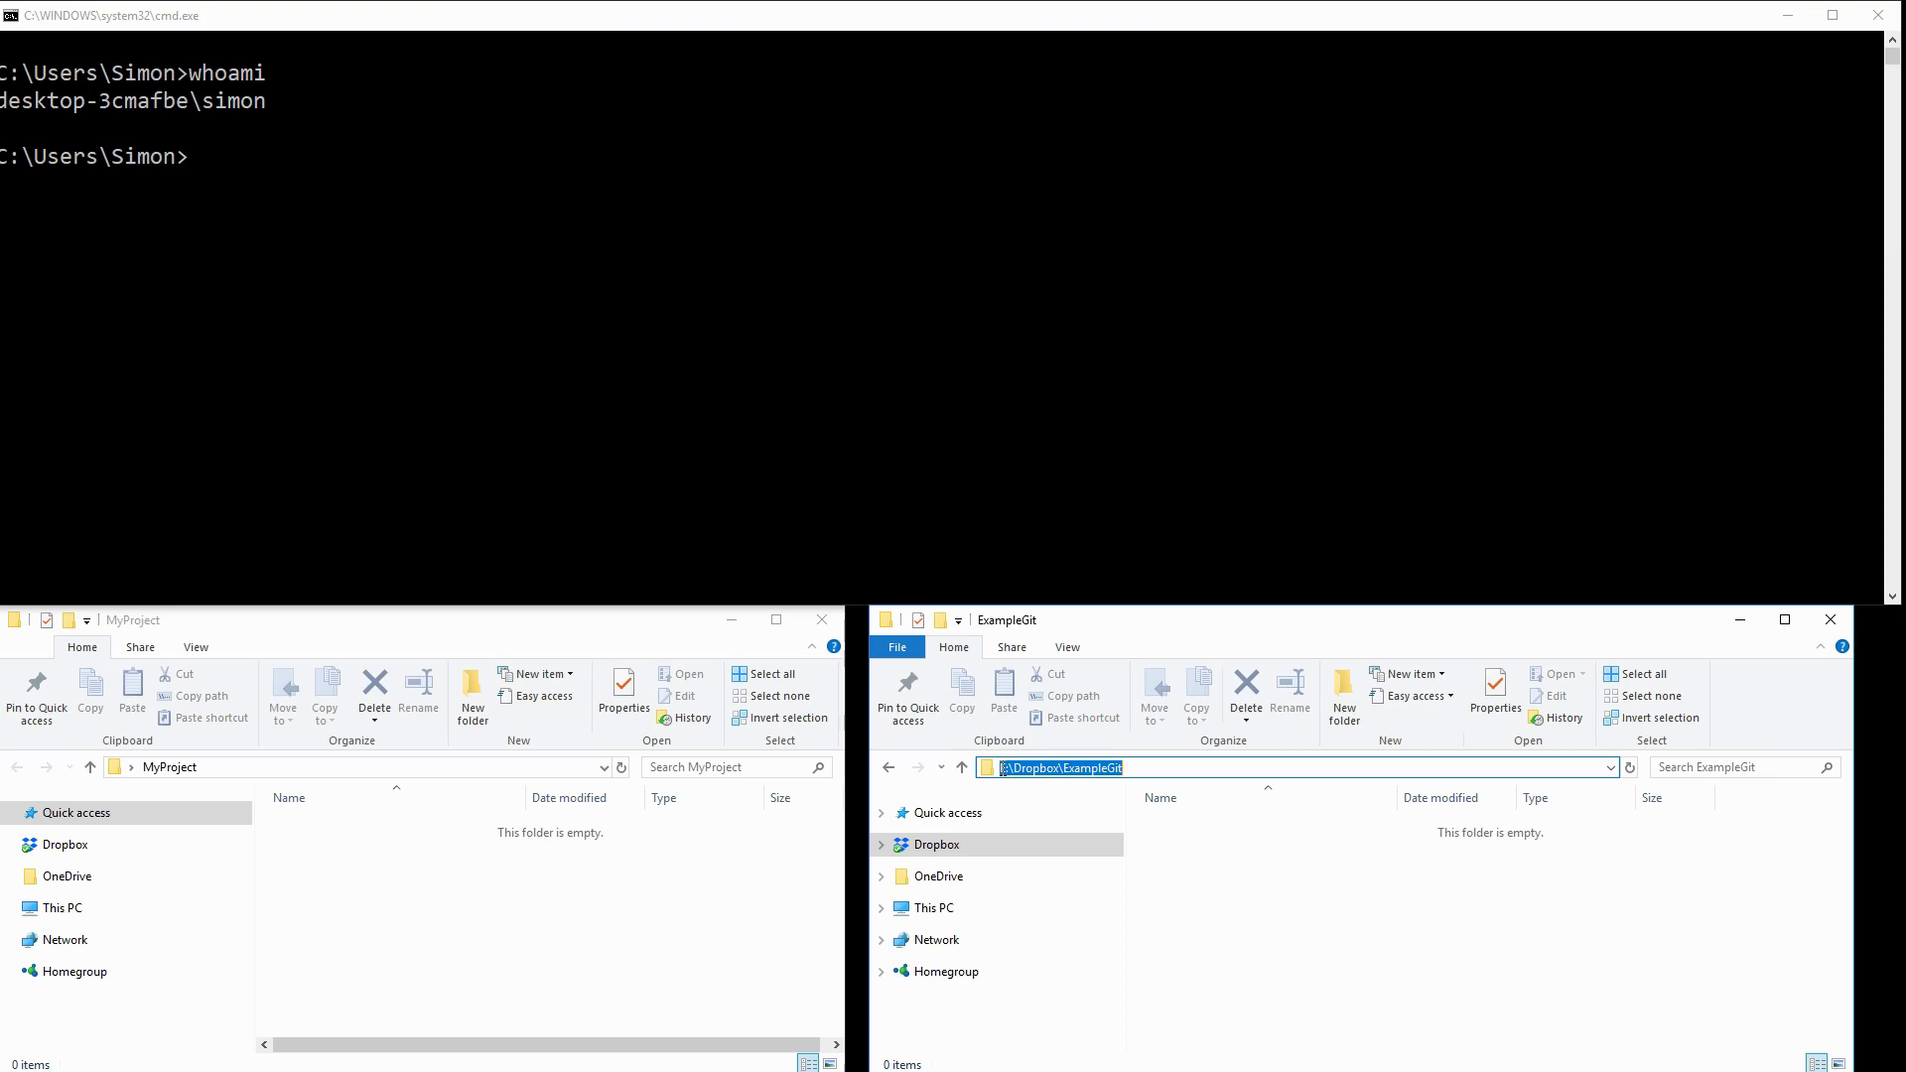
{"action": "left_click_drag", "start_coordinate": [1003, 769], "coordinate": [1180, 781]}
{"action": "key", "text": "alt+Tab"}
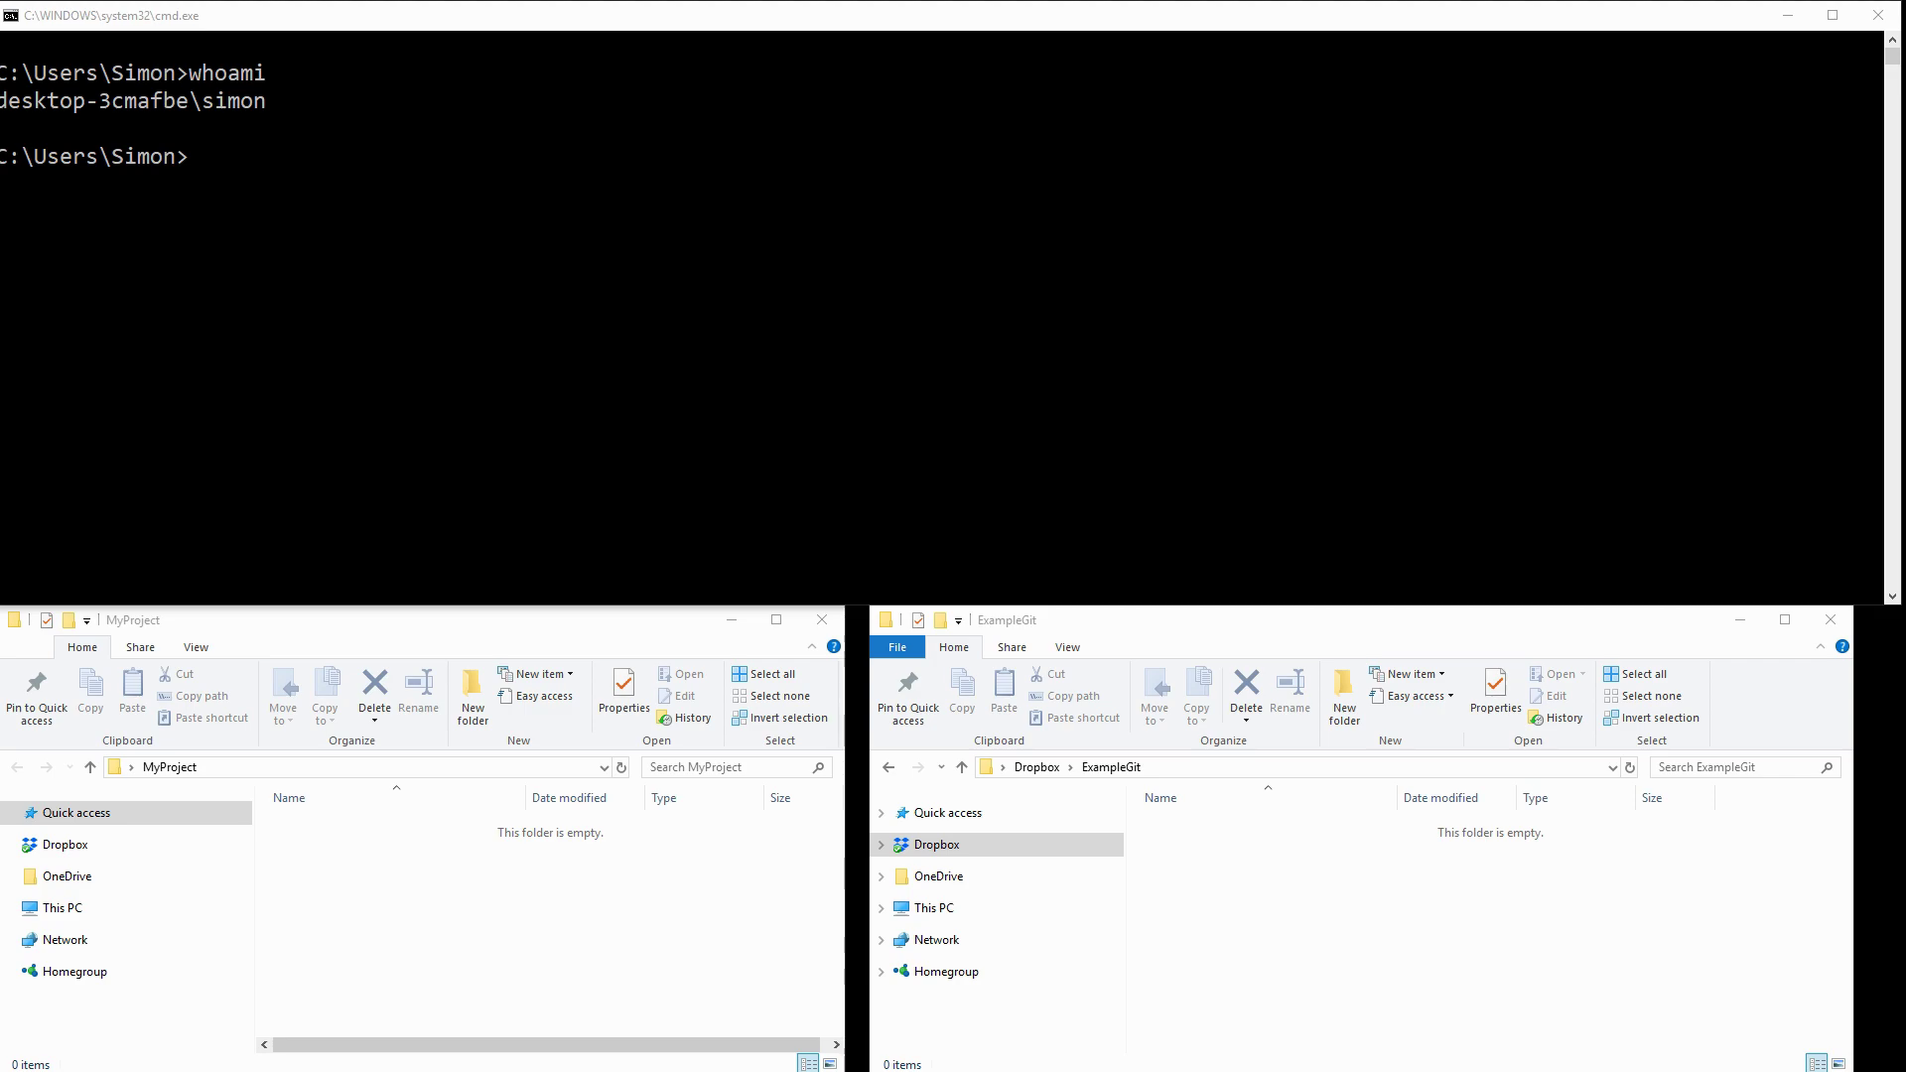
{"action": "left_click", "coordinate": [518, 174]}
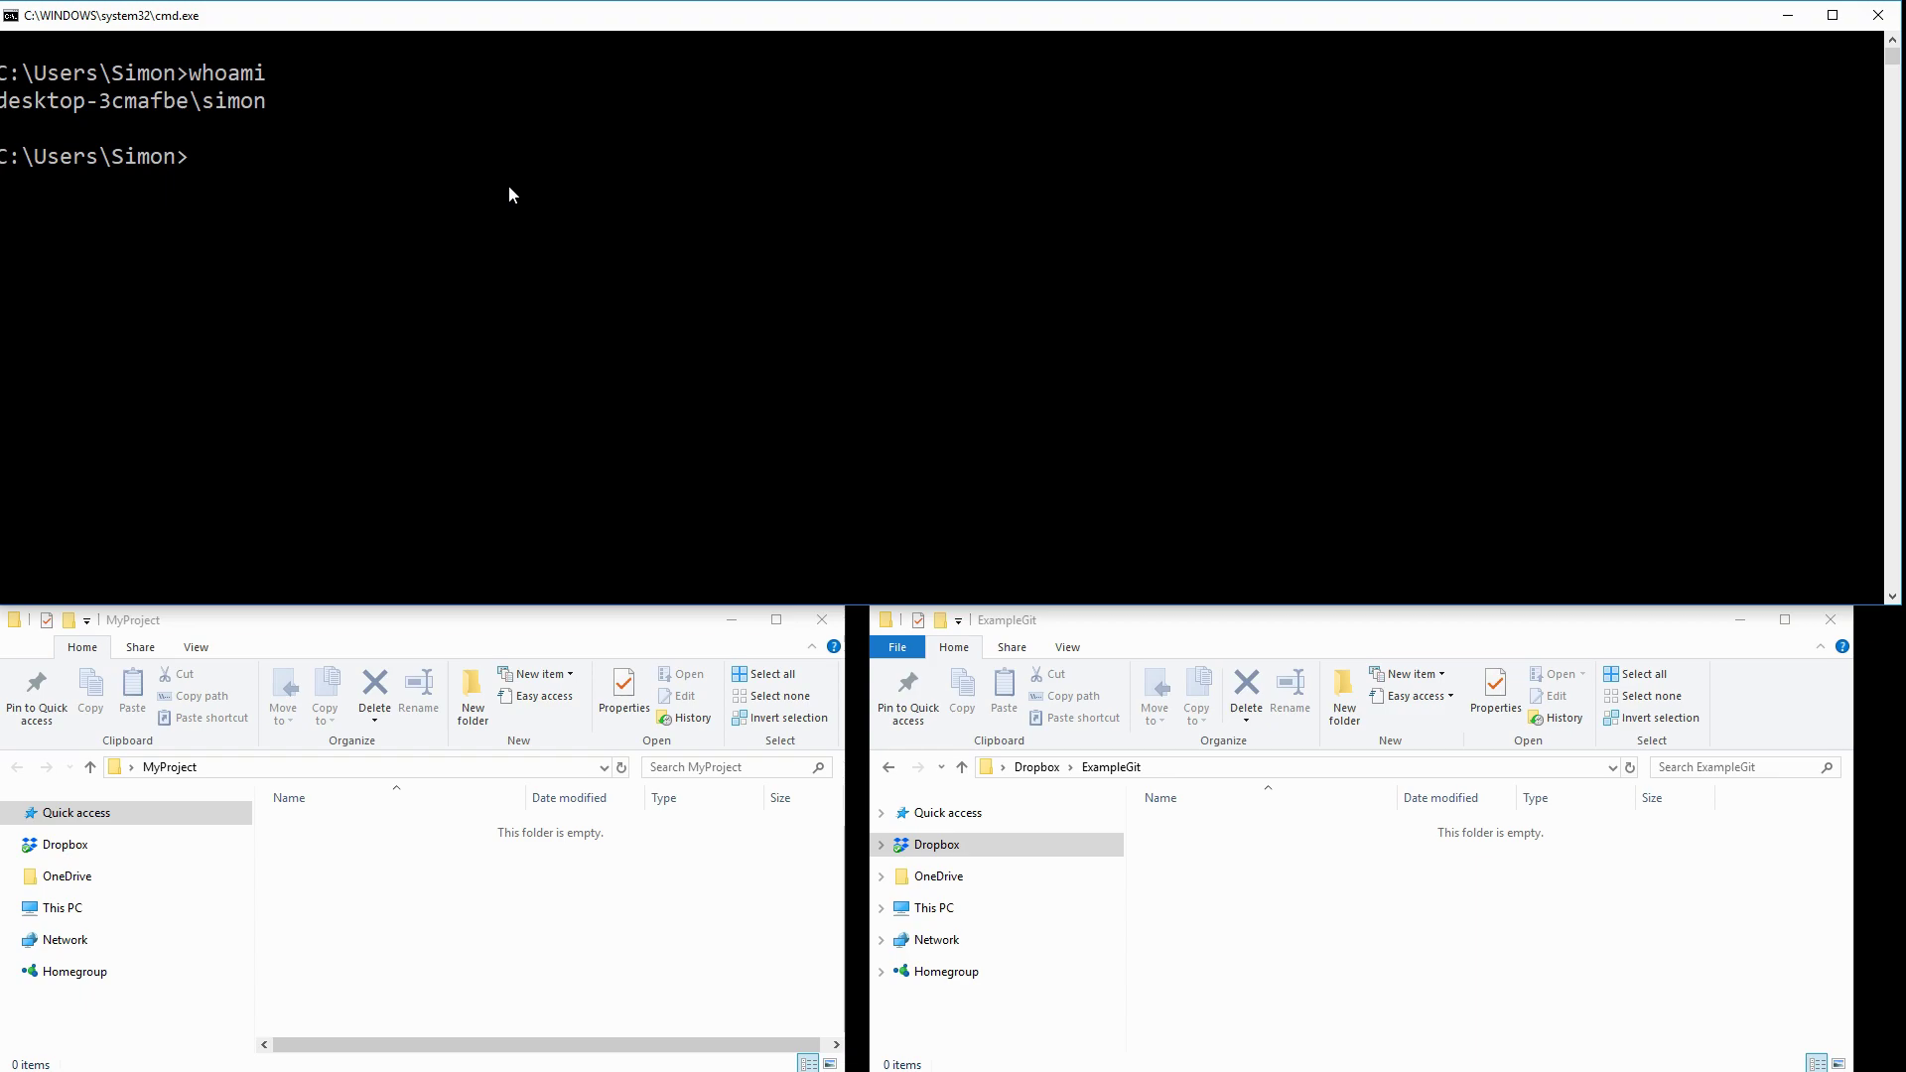
{"action": "type", "text": "C:\\Users\\Simon\\AppData\\Local\\Atlassian\\SourceTree\\git_local\\bin\\git.exe"}
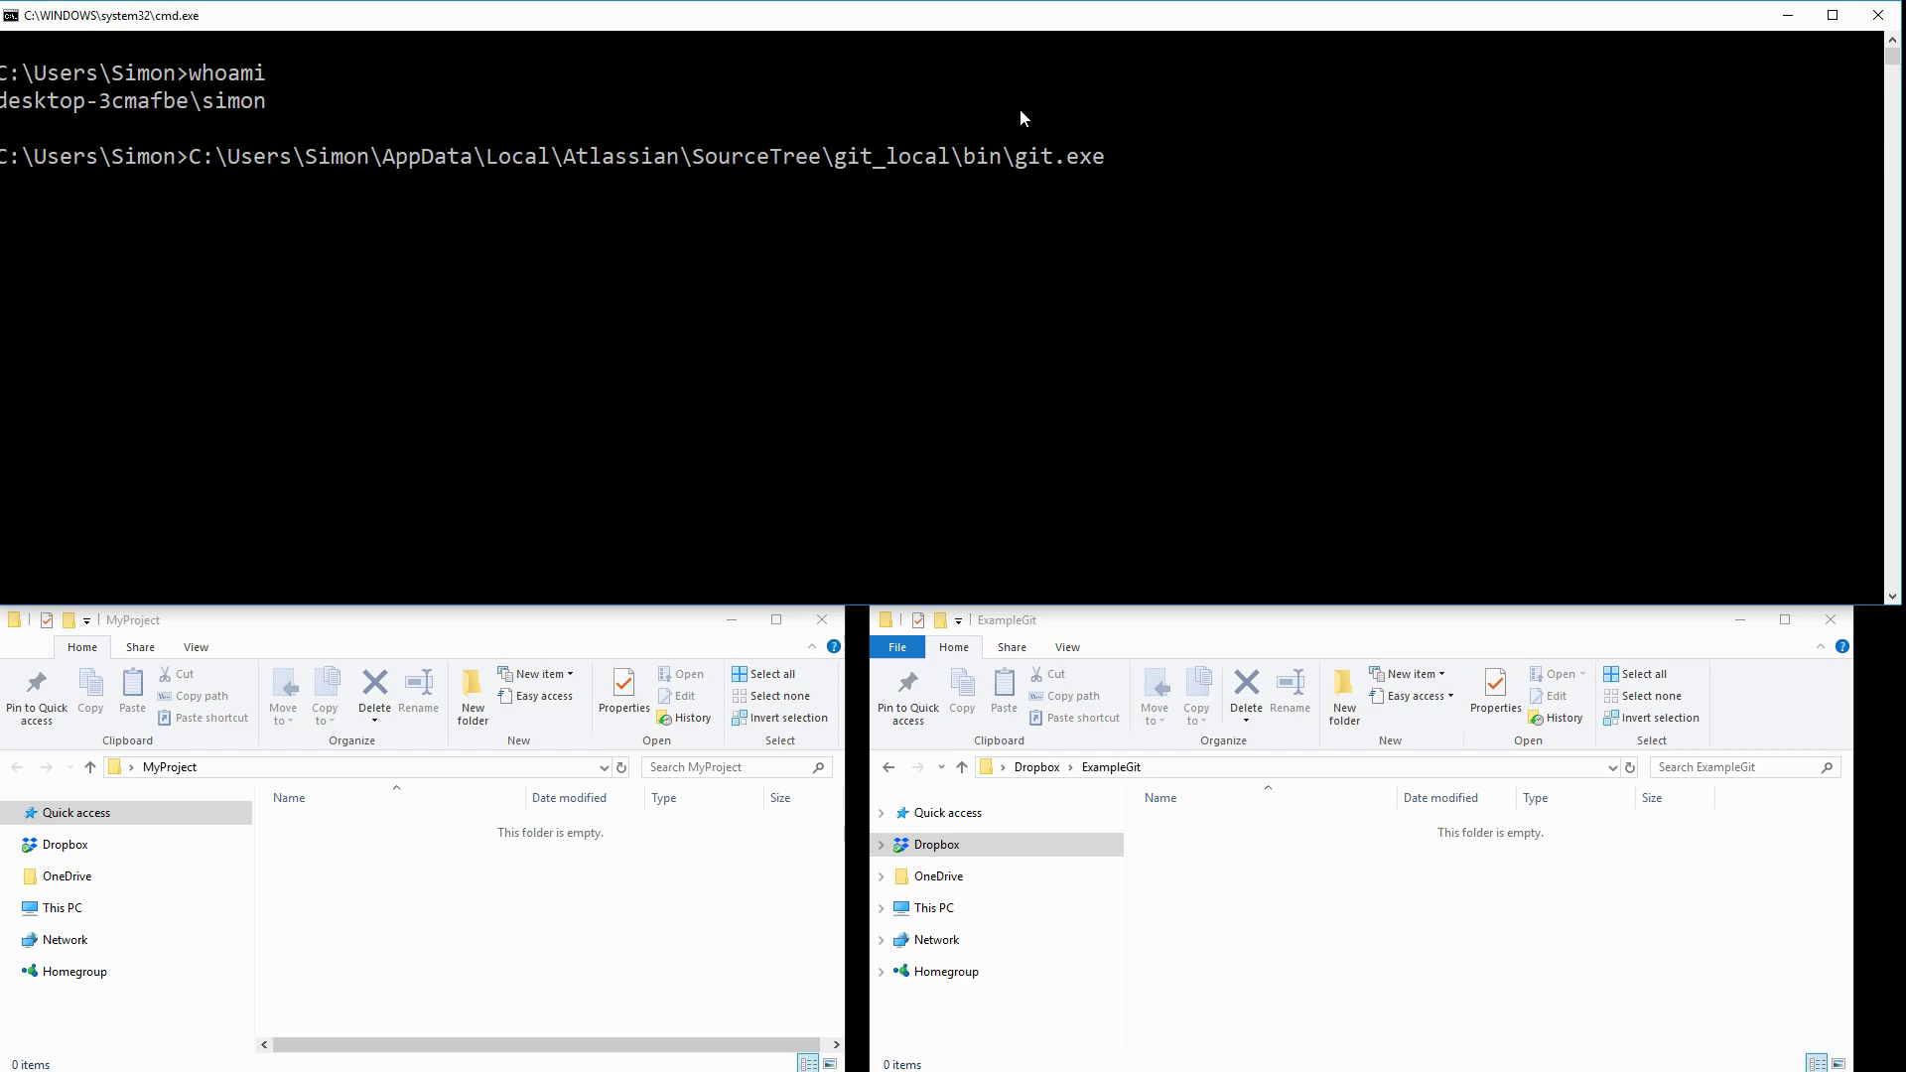
{"action": "type", "text": "init --bare \"e:\\dropbox\\"}
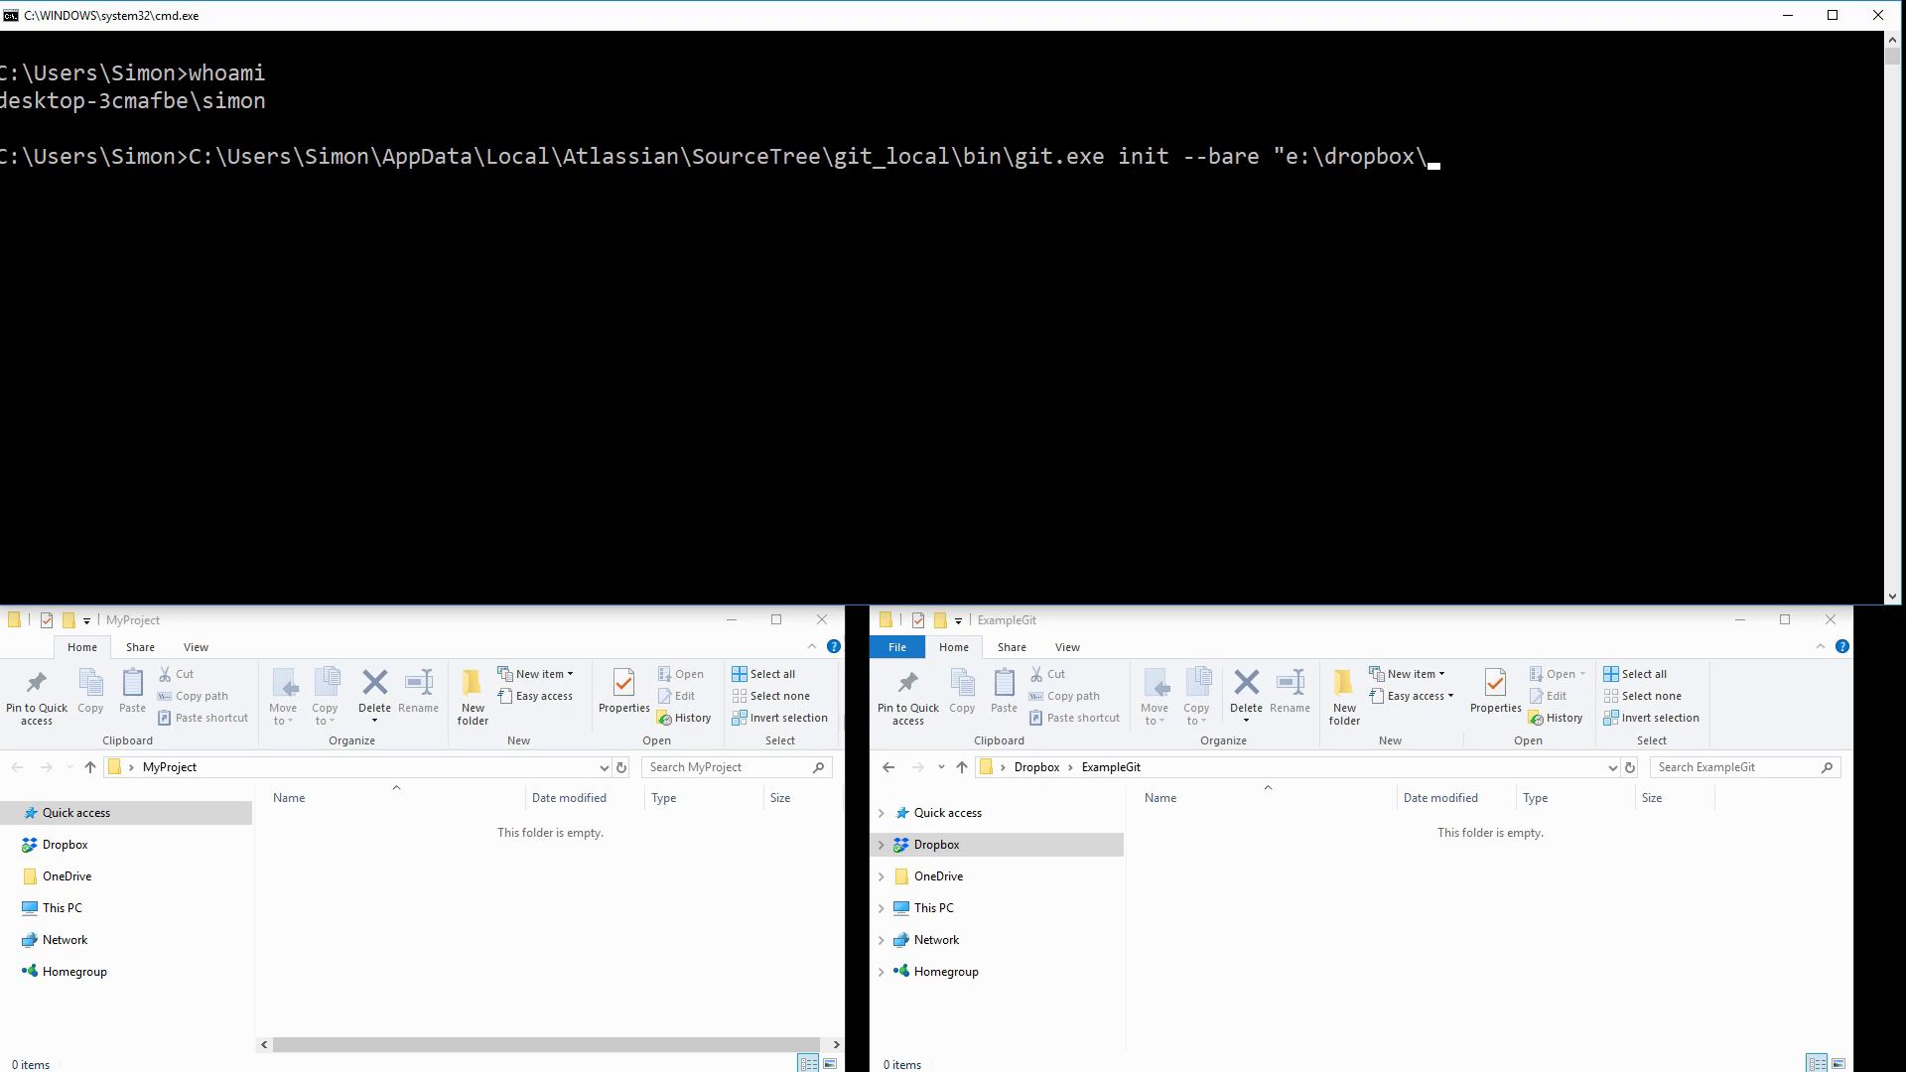
{"action": "type", "text": "examplegit\""}
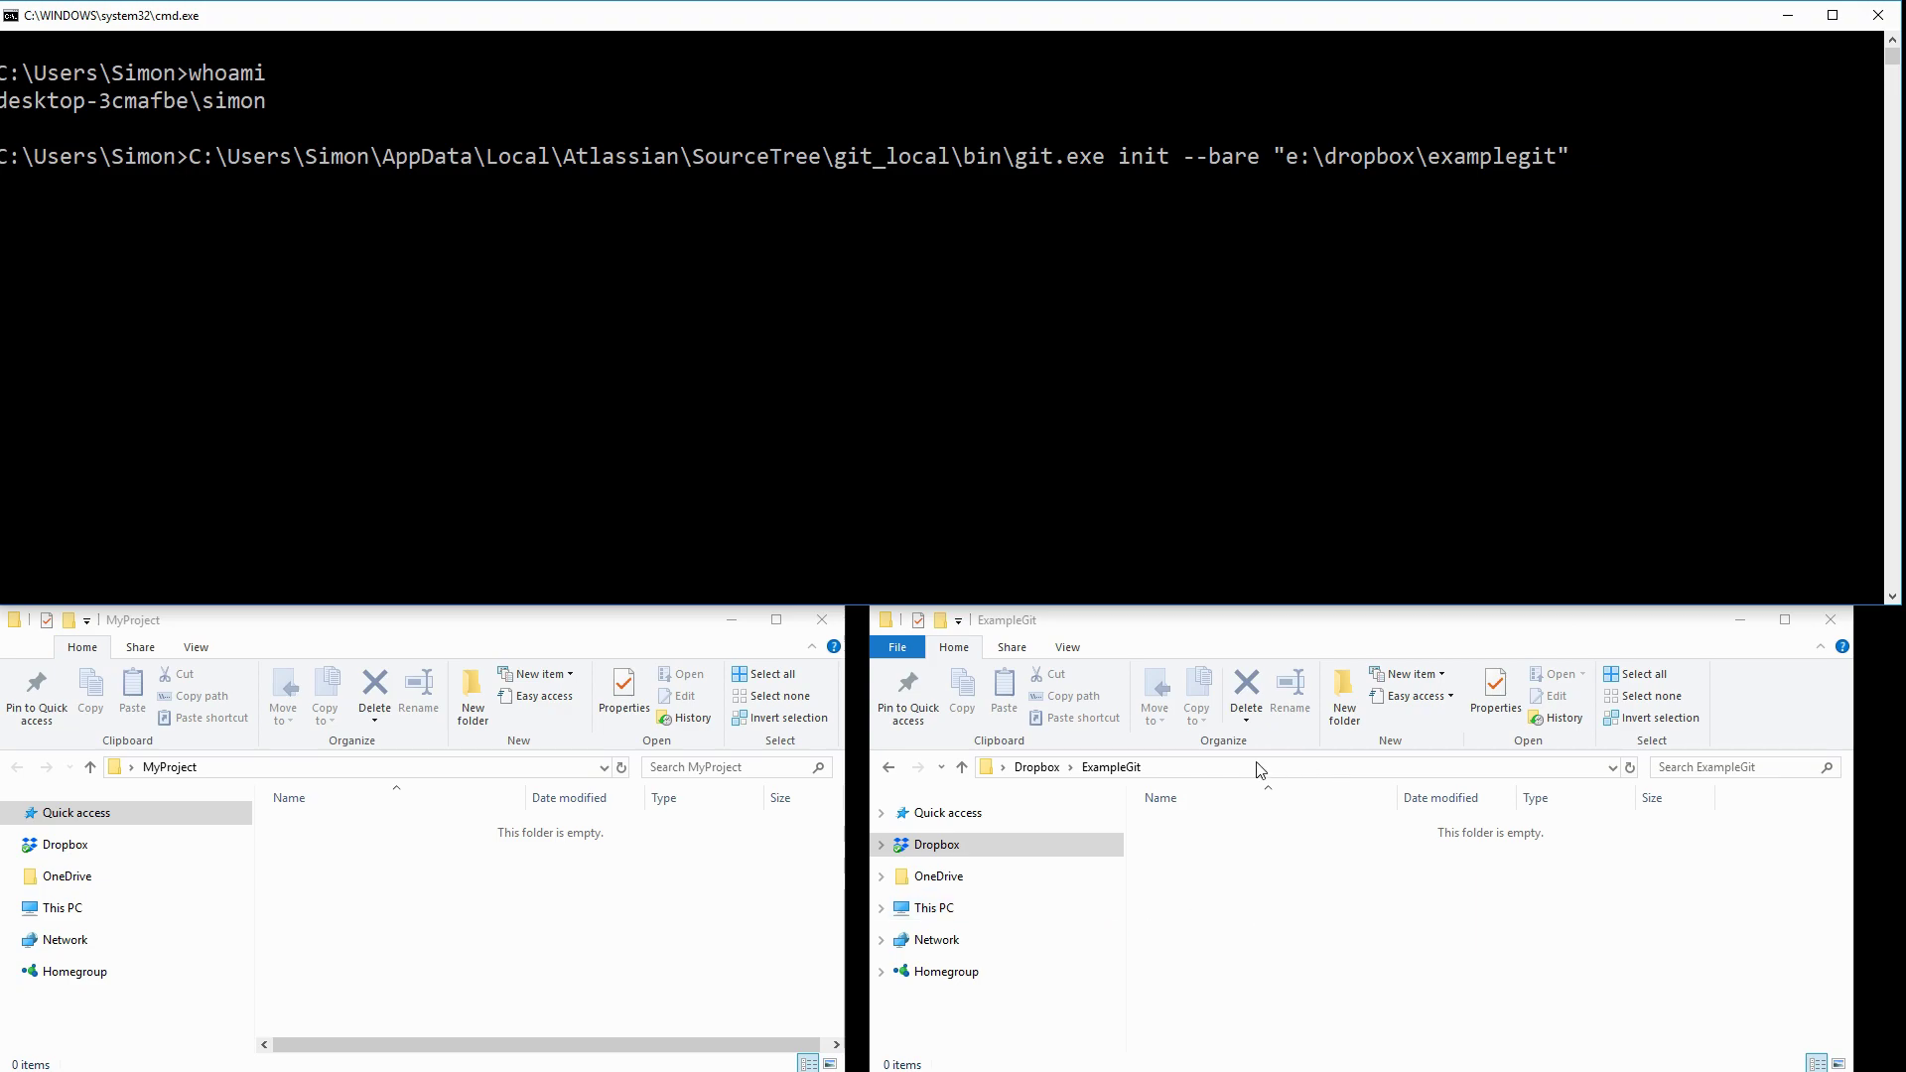
{"action": "key", "text": "Return"}
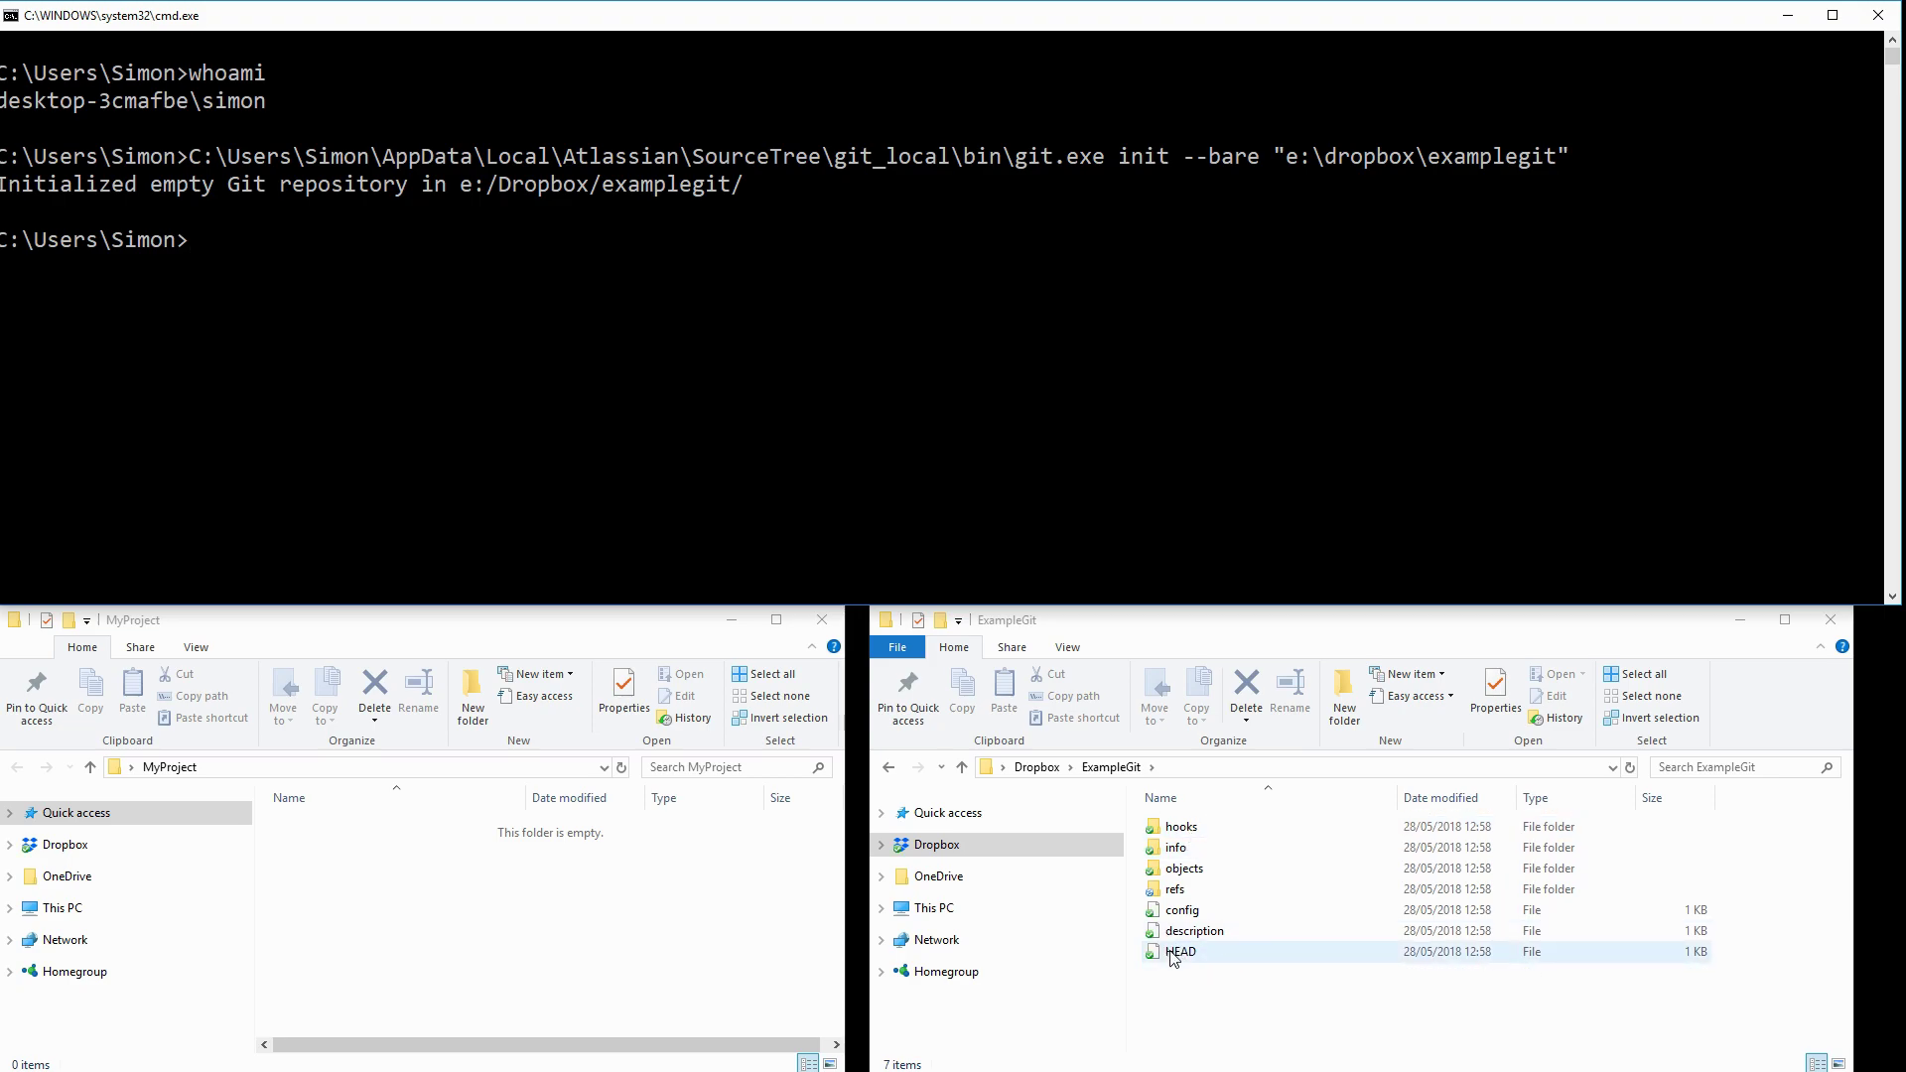
Step: Switch to Sourcetree, move its window fully into view, and open the repository creation form in a new tab
{"action": "left_click", "coordinate": [1249, 627]}
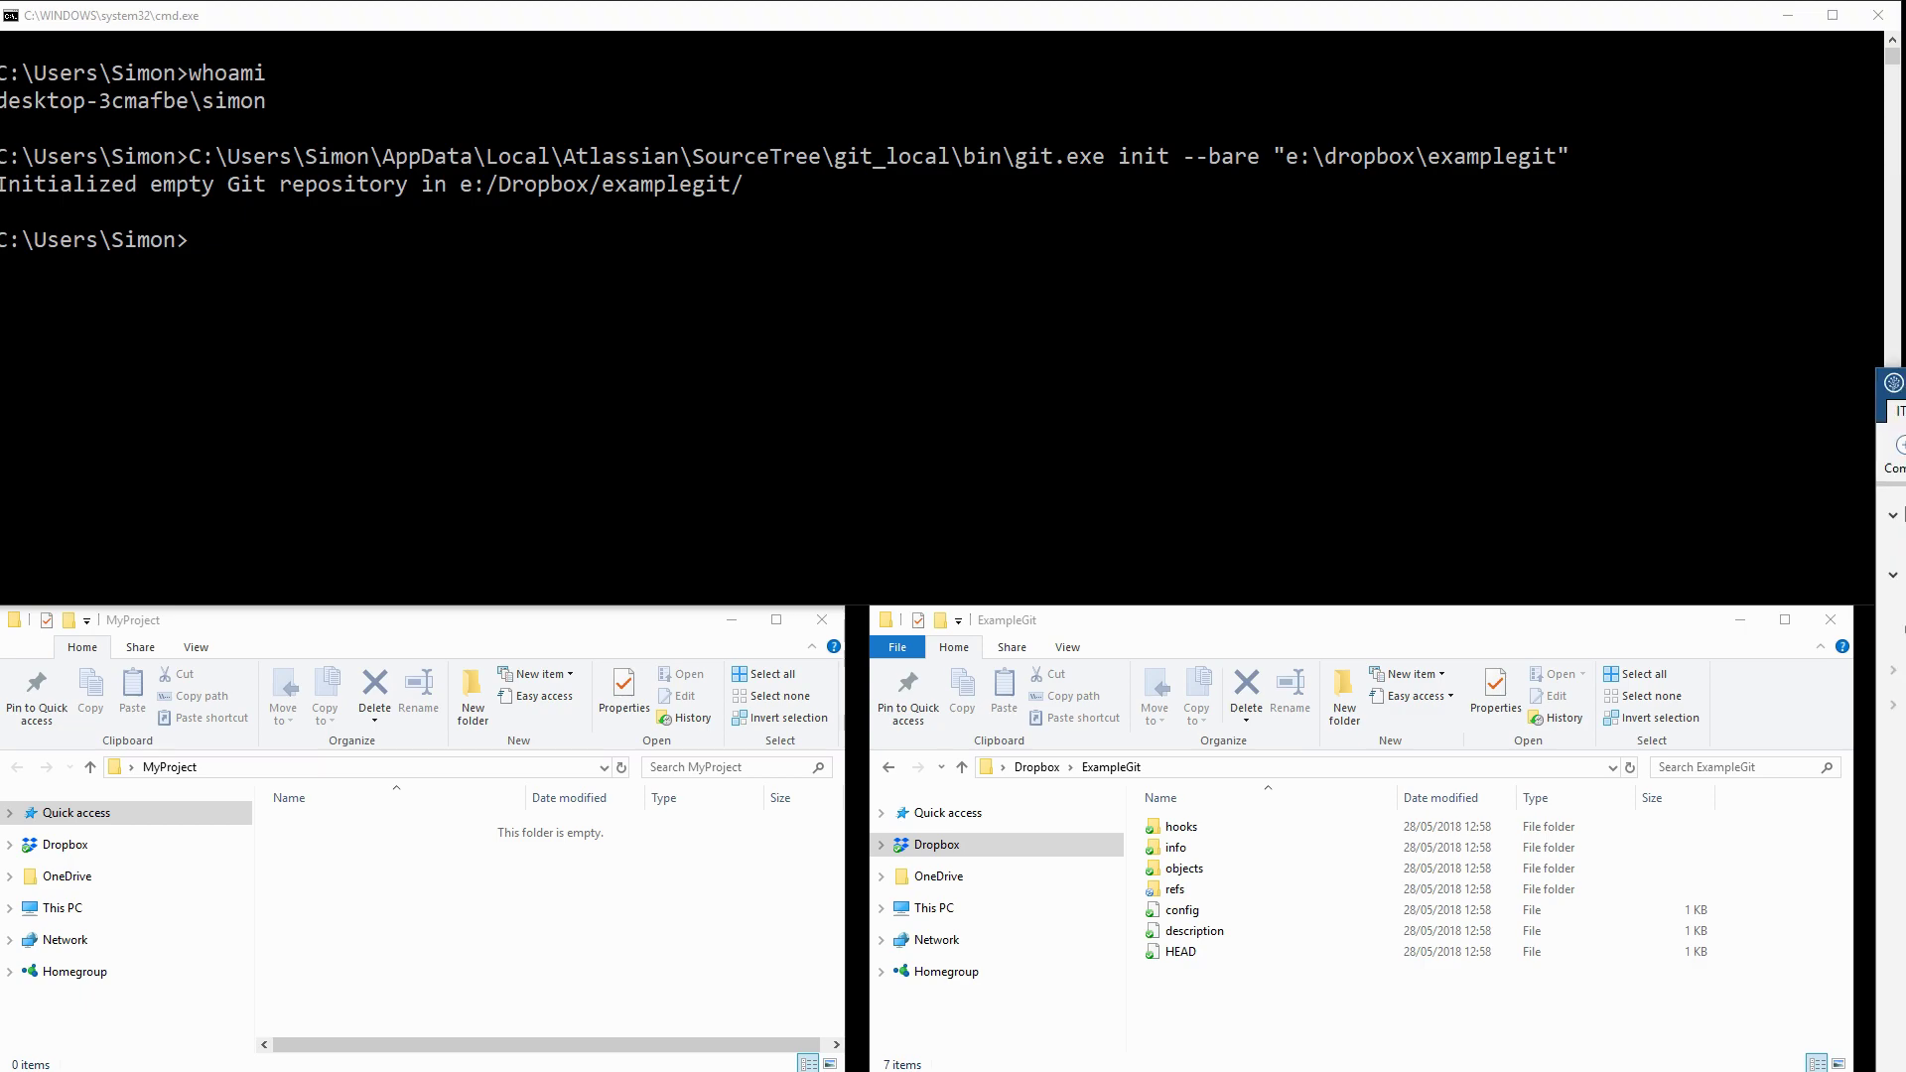
{"action": "left_click_drag", "start_coordinate": [1451, 414], "coordinate": [566, 83]}
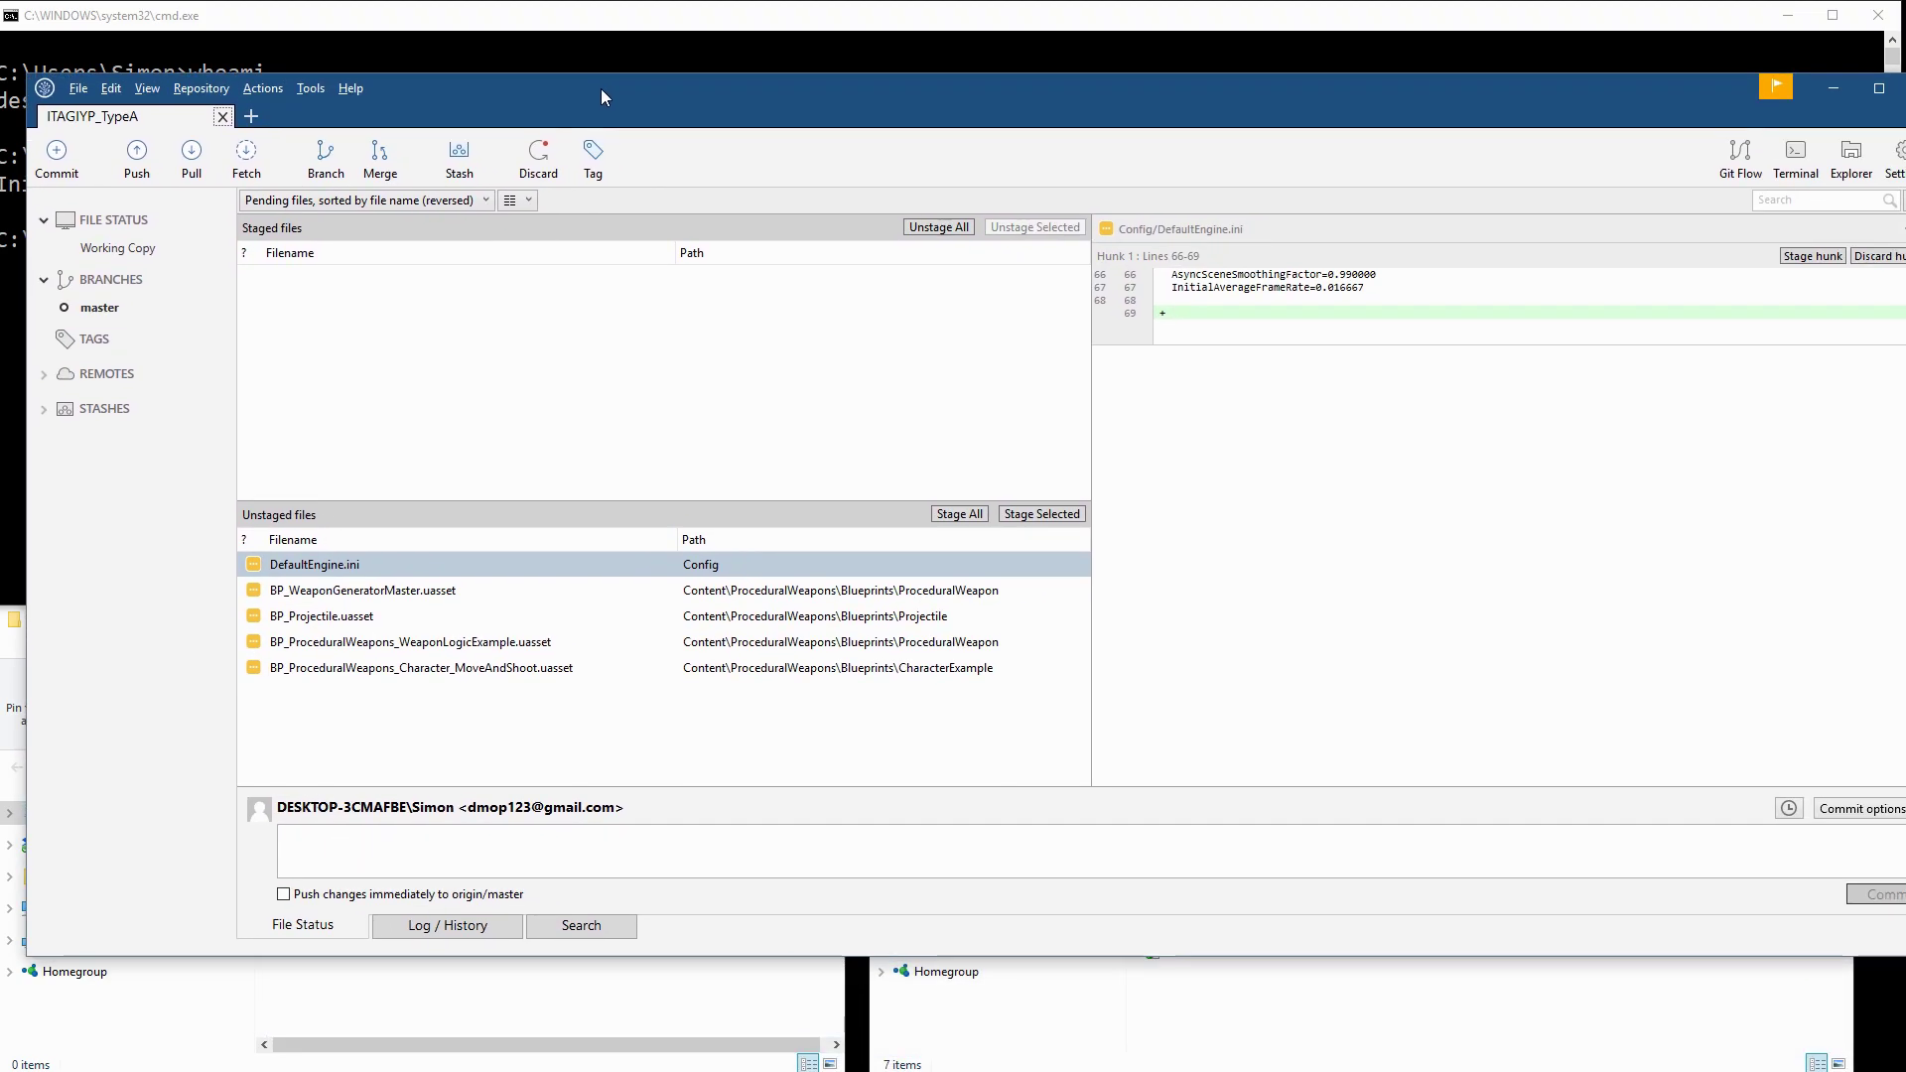
{"action": "left_click_drag", "start_coordinate": [1253, 94], "coordinate": [1265, 85]}
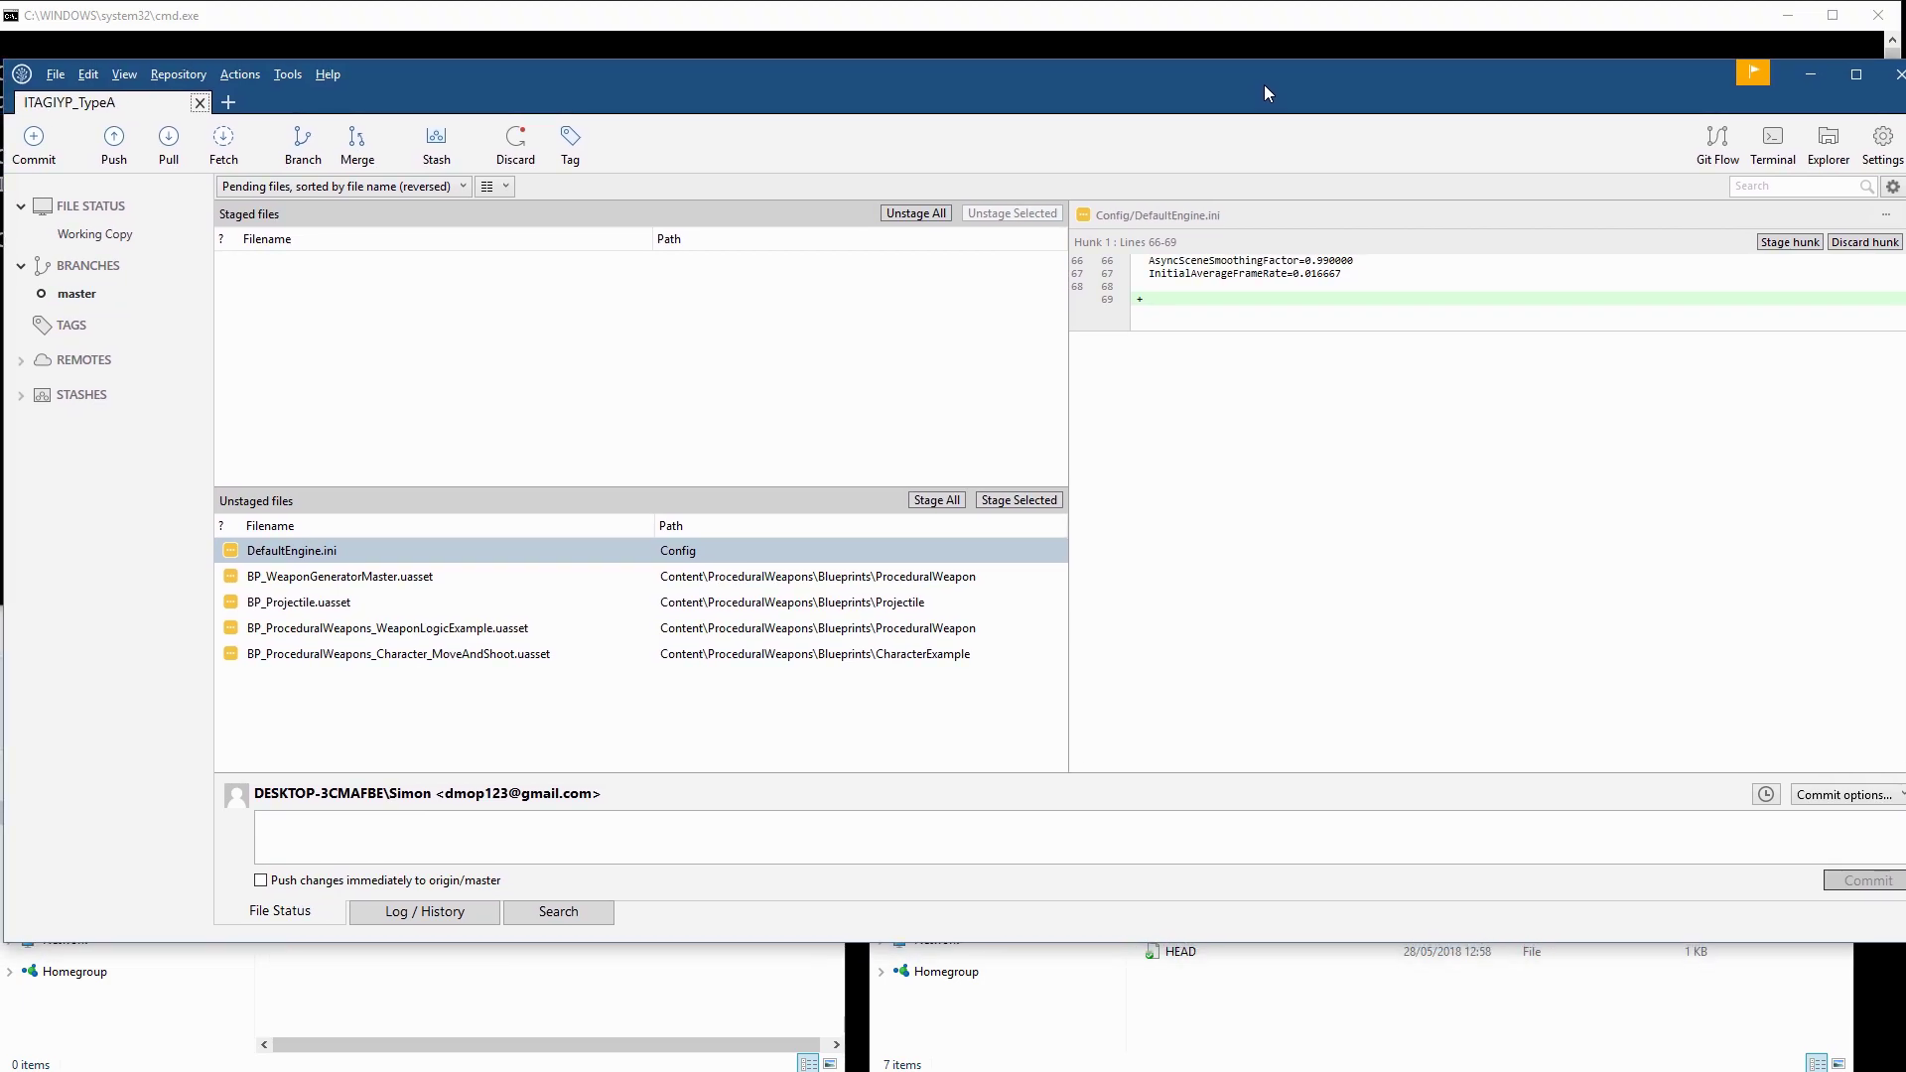
{"action": "left_click", "coordinate": [227, 101]}
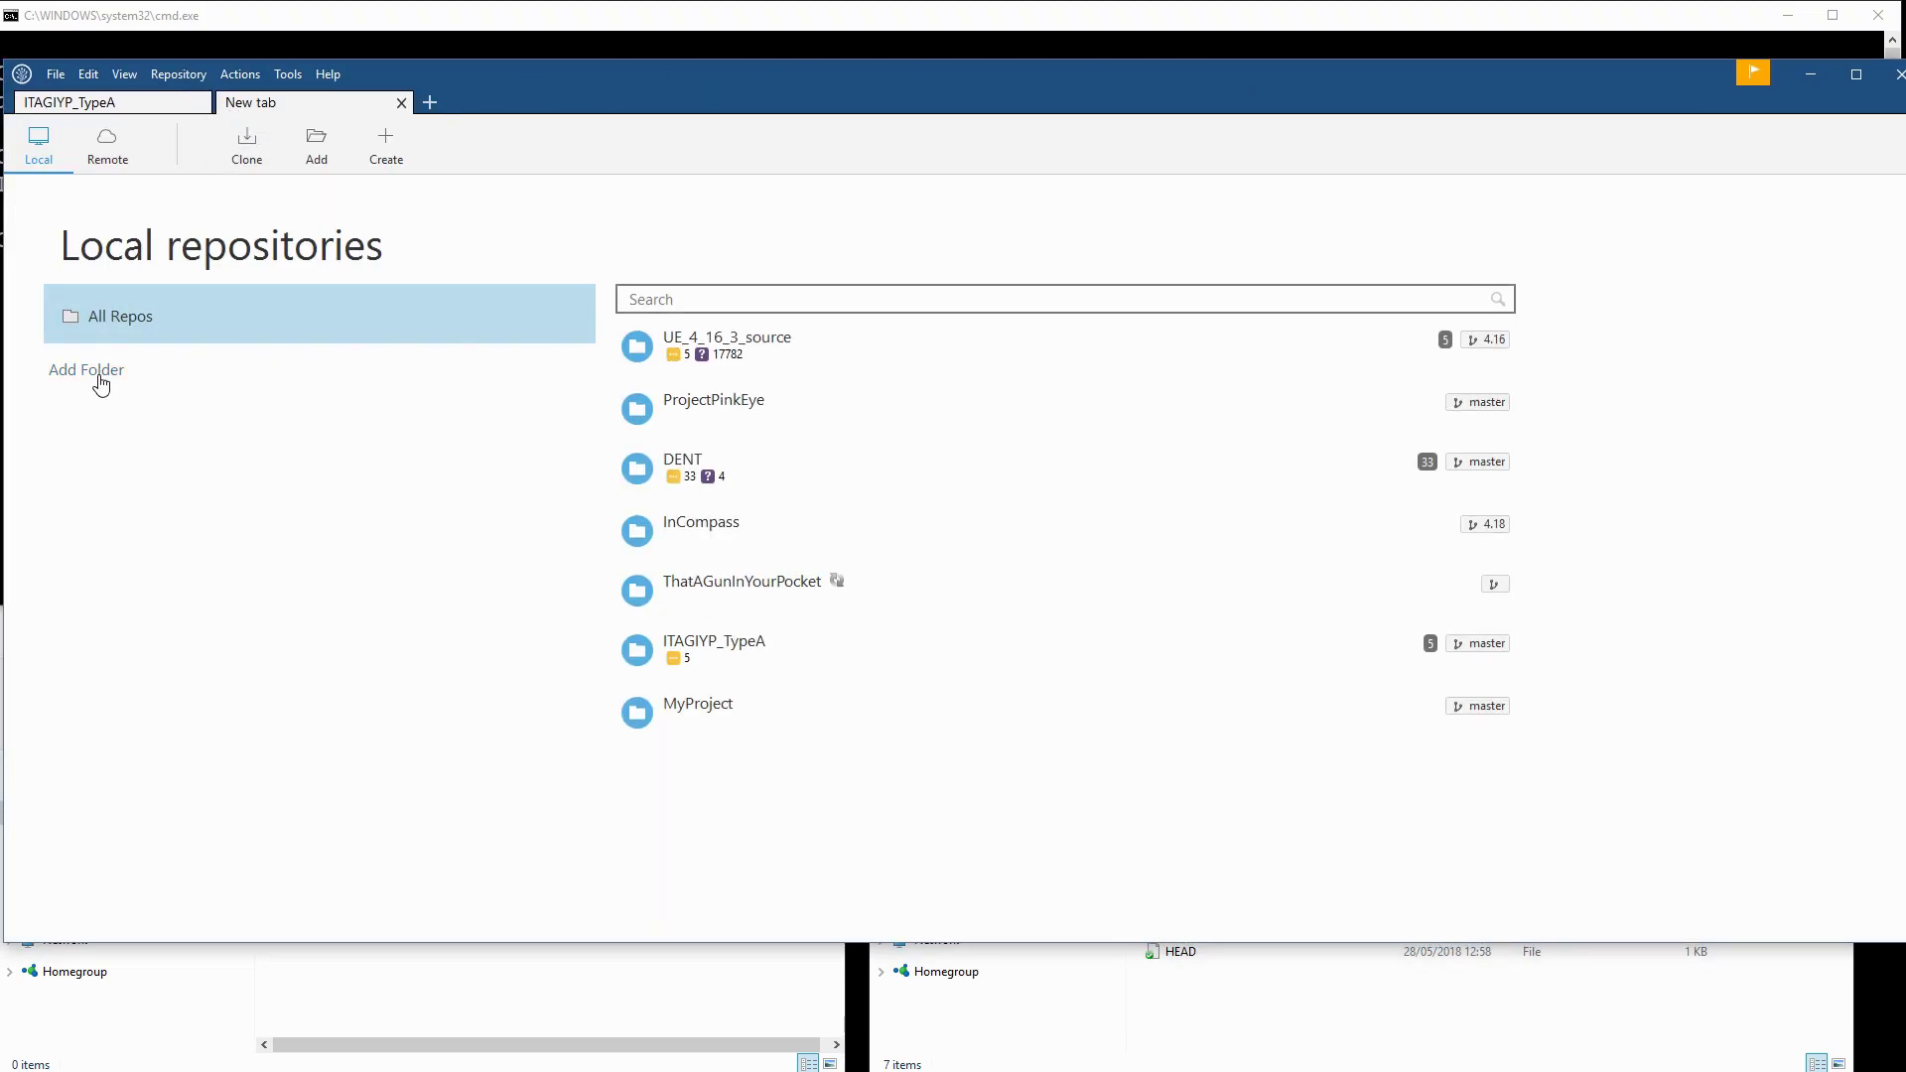
{"action": "left_click", "coordinate": [382, 149]}
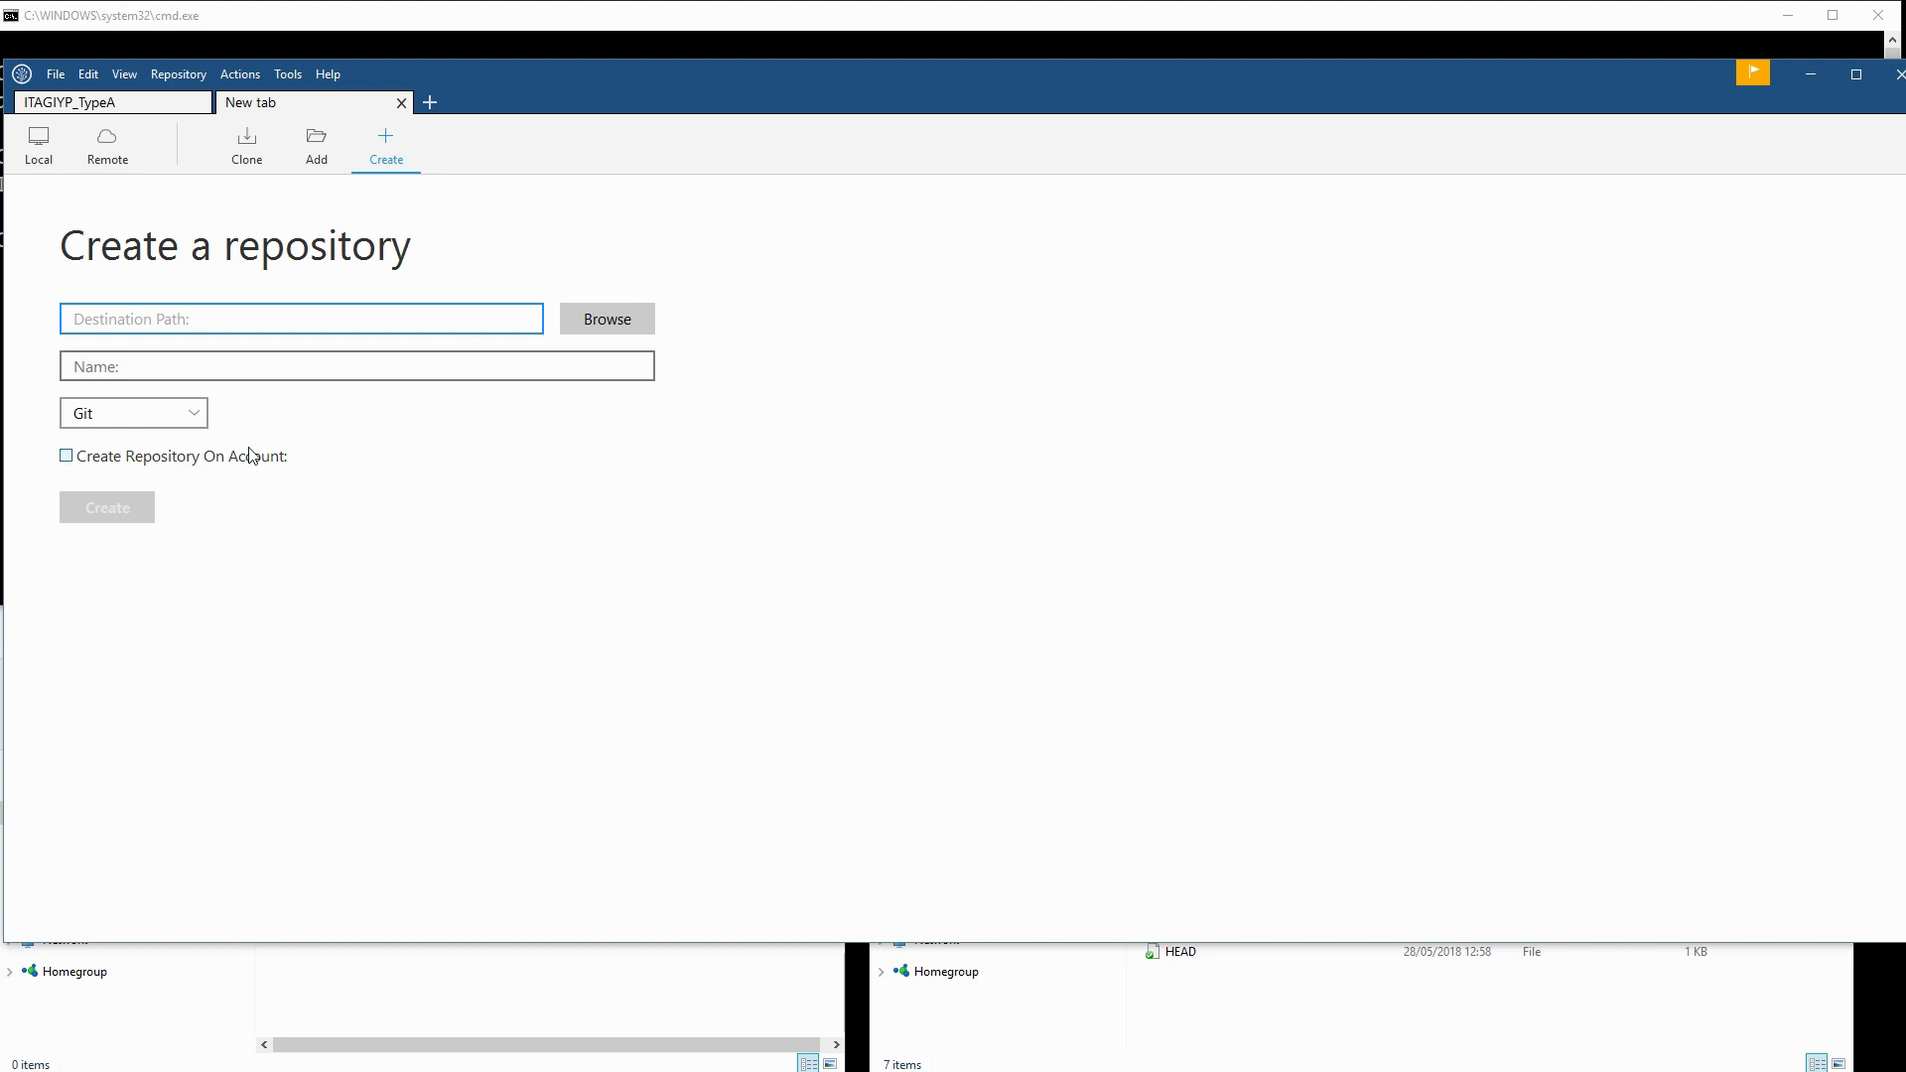
Step: Set the new repository's destination path to the MyProject folder on the desktop
{"action": "left_click", "coordinate": [224, 366]}
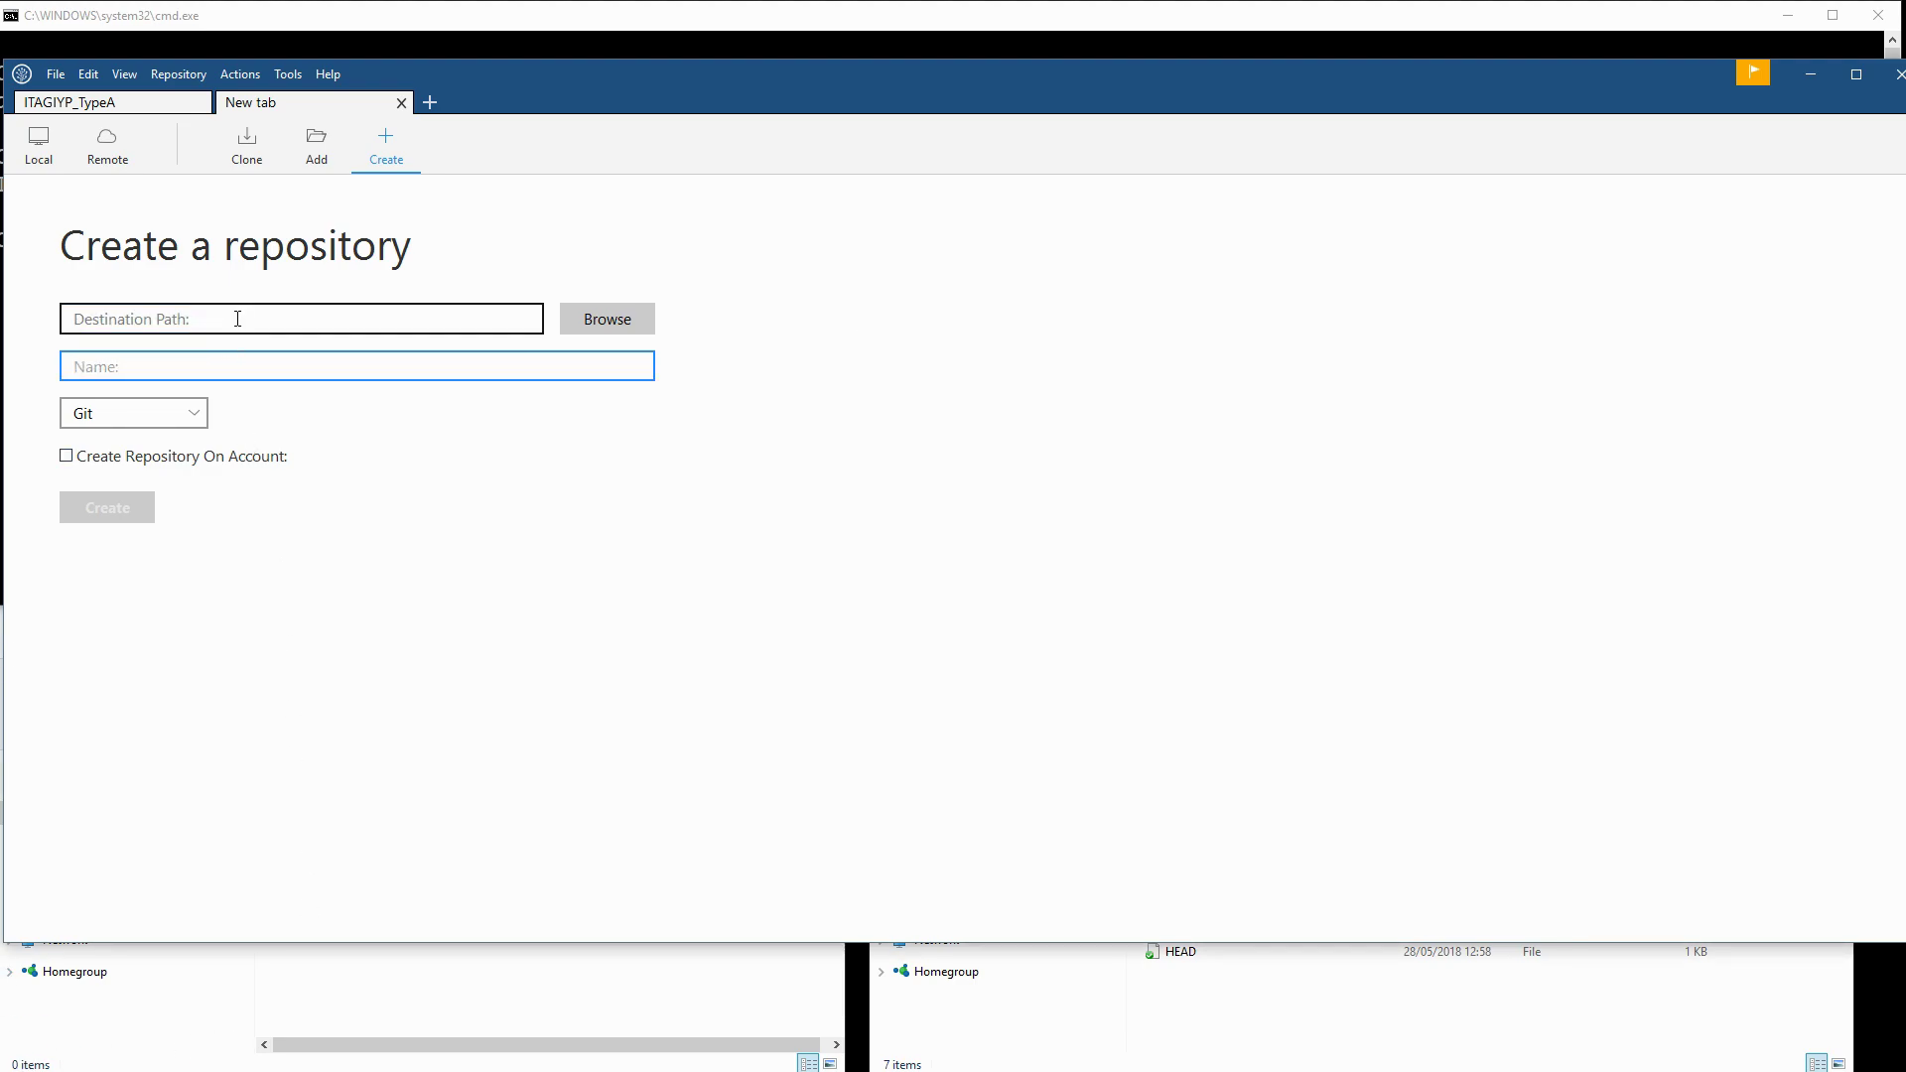
{"action": "left_click", "coordinate": [396, 318]}
{"action": "type", "text": "C:\\Users\\Simon\\Desktop\\MyProject"}
{"action": "left_click", "coordinate": [572, 319]}
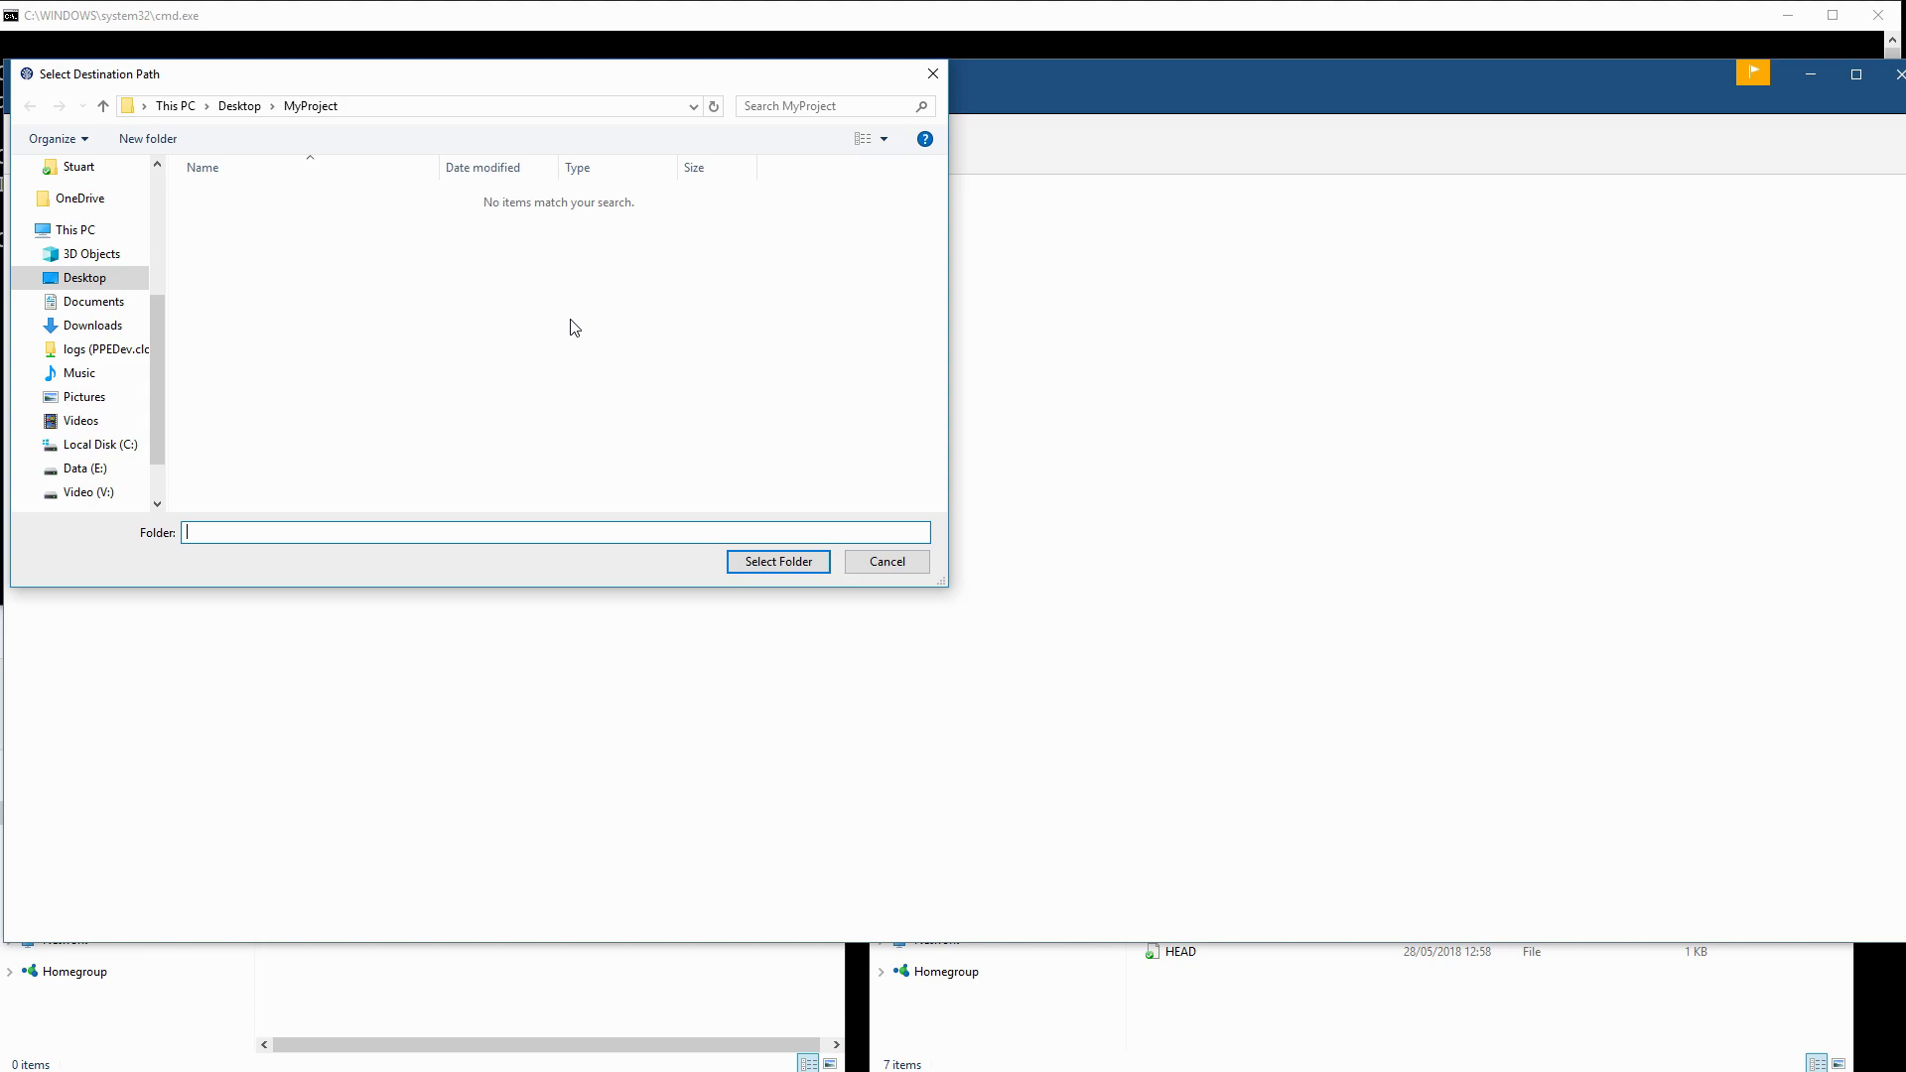
{"action": "left_click", "coordinate": [750, 564]}
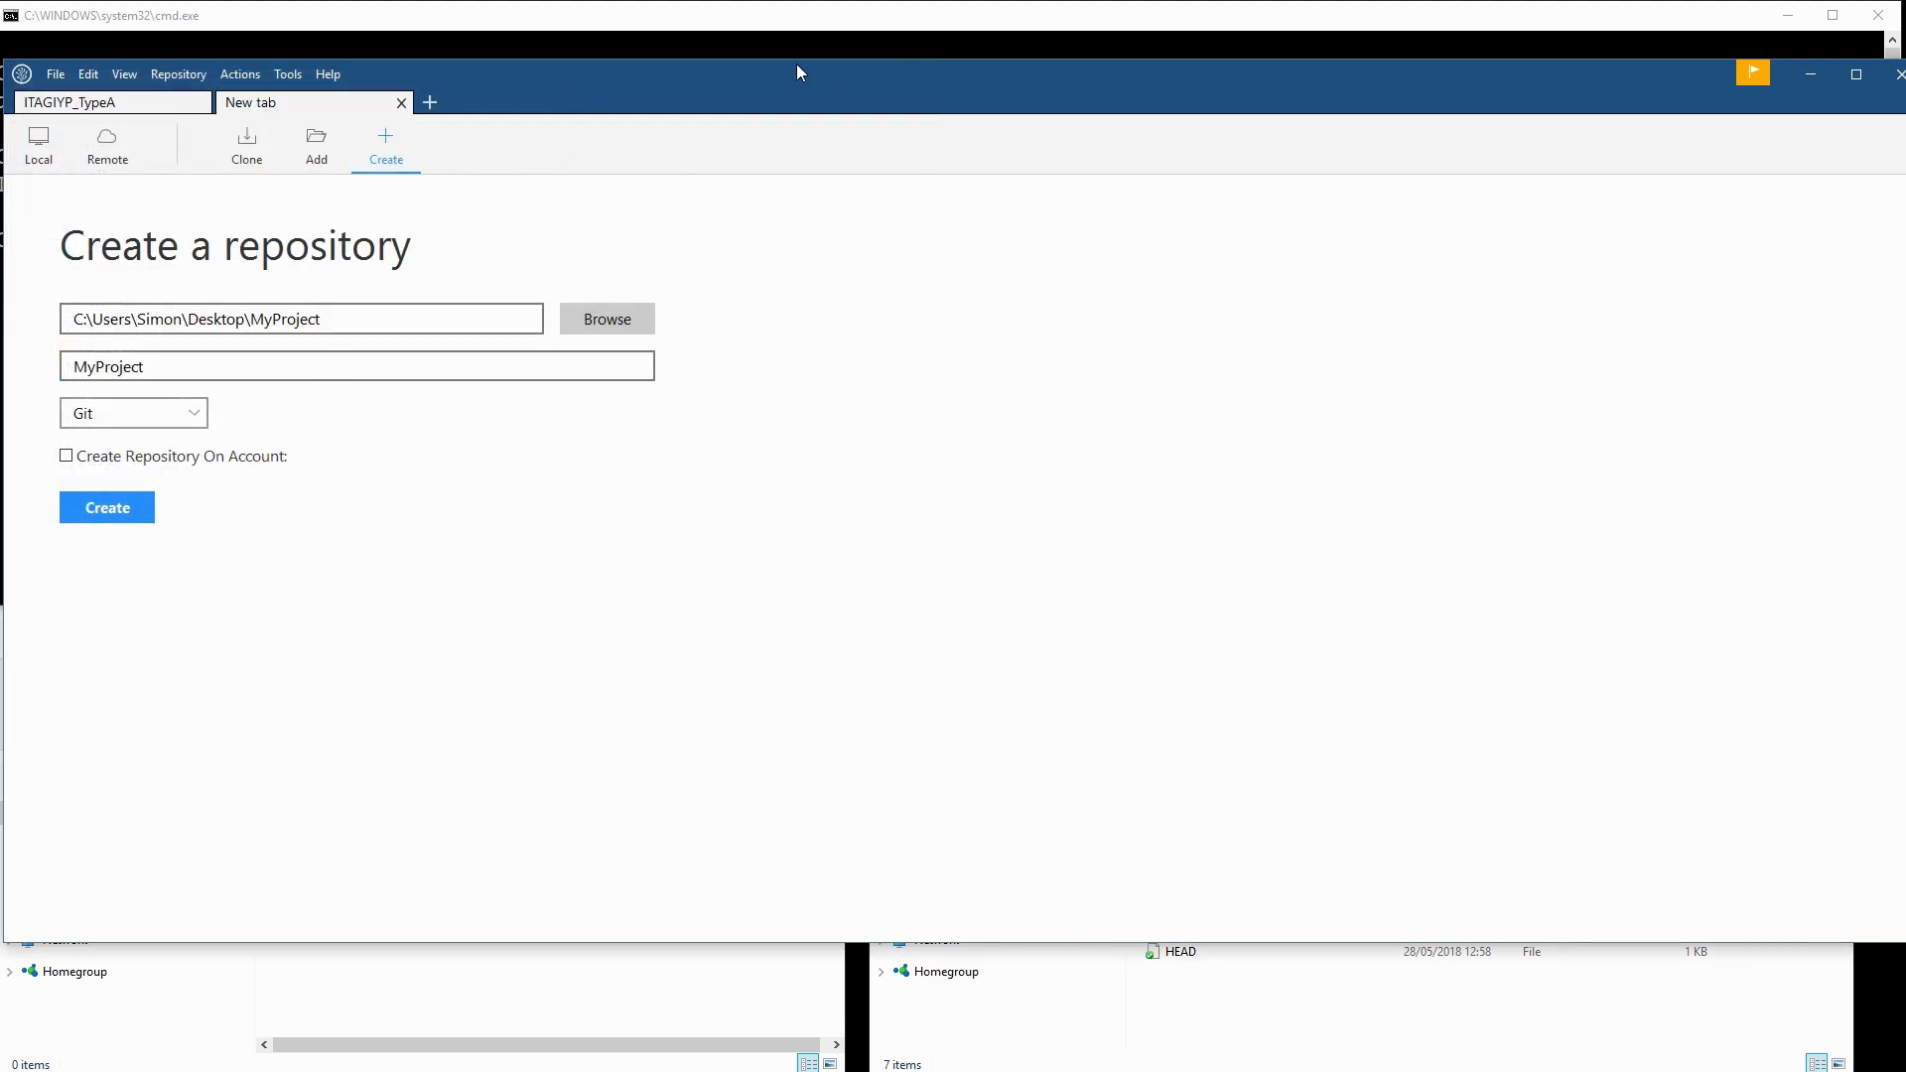
Step: Check the MyProject folder's path and create the Git repository in that existing folder
{"action": "left_click", "coordinate": [430, 982]}
{"action": "left_click", "coordinate": [204, 767]}
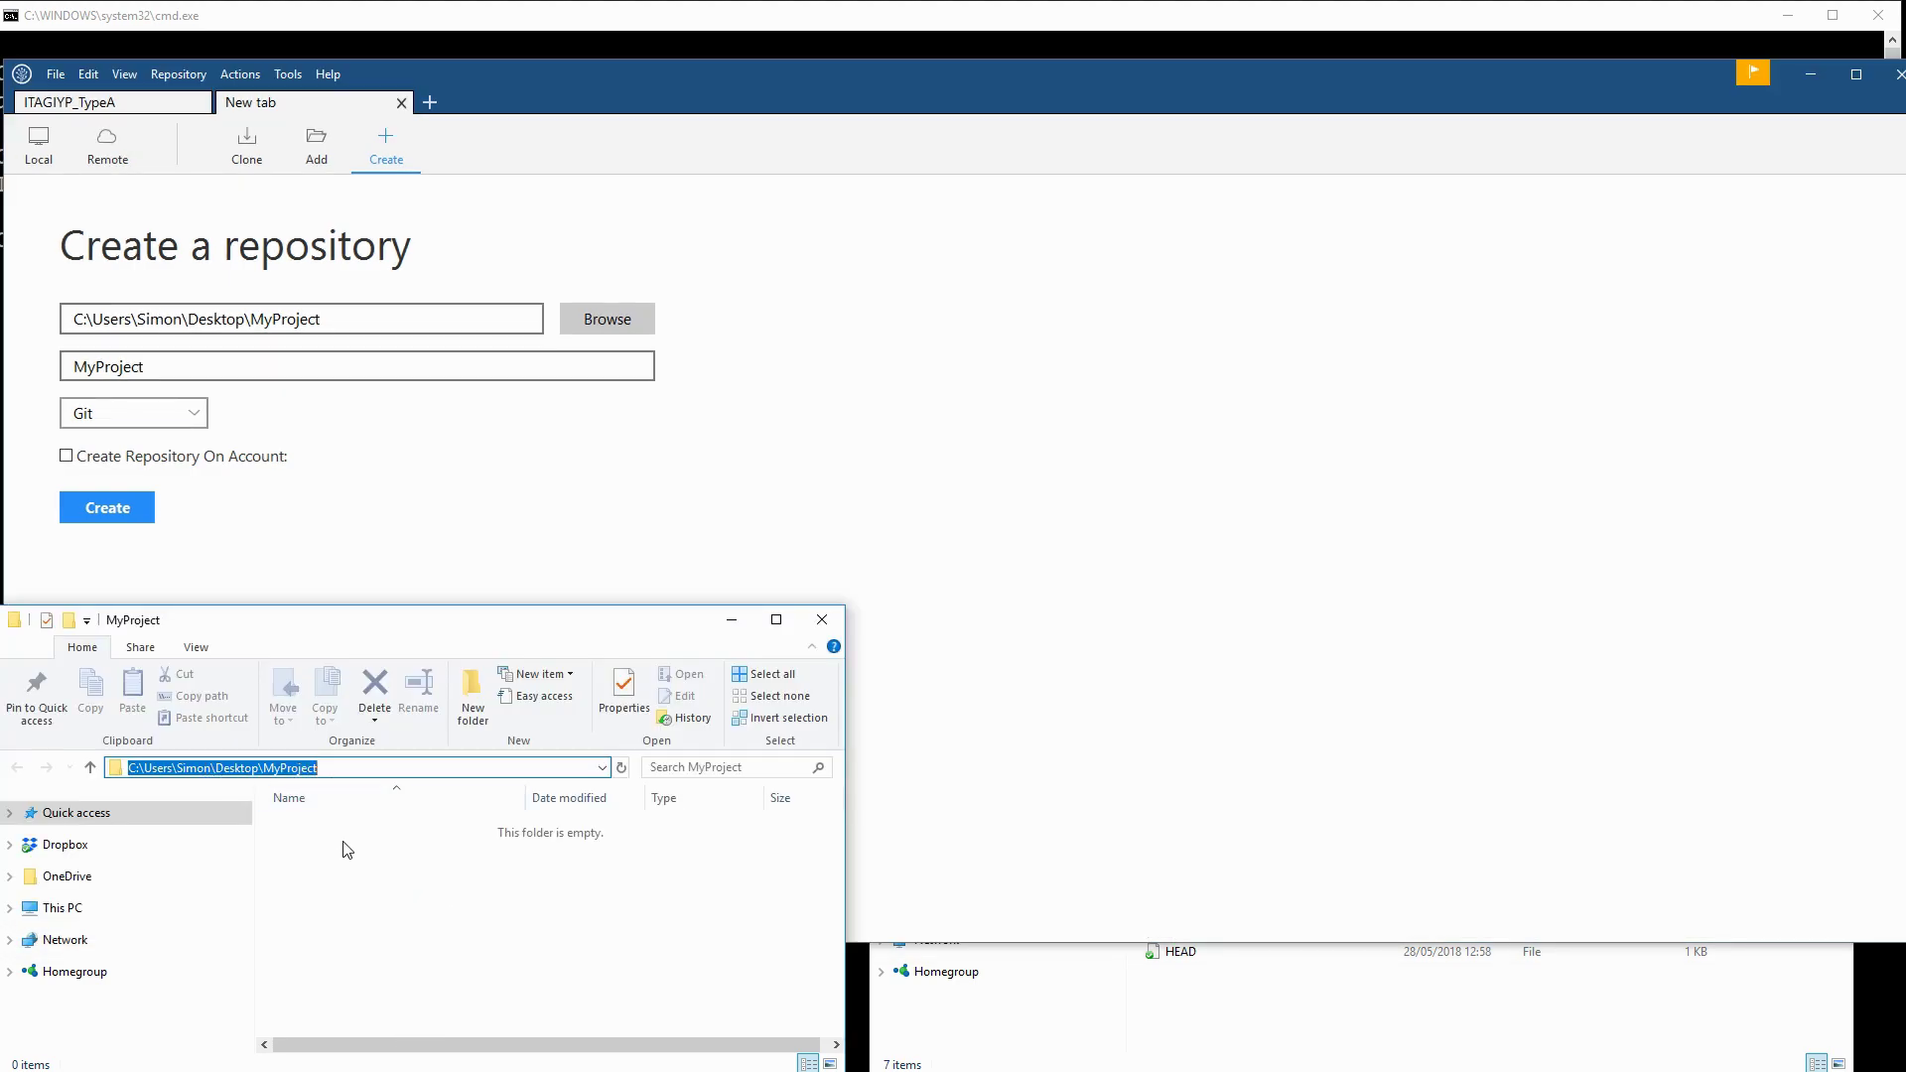
{"action": "left_click", "coordinate": [384, 837]}
{"action": "left_click", "coordinate": [429, 566]}
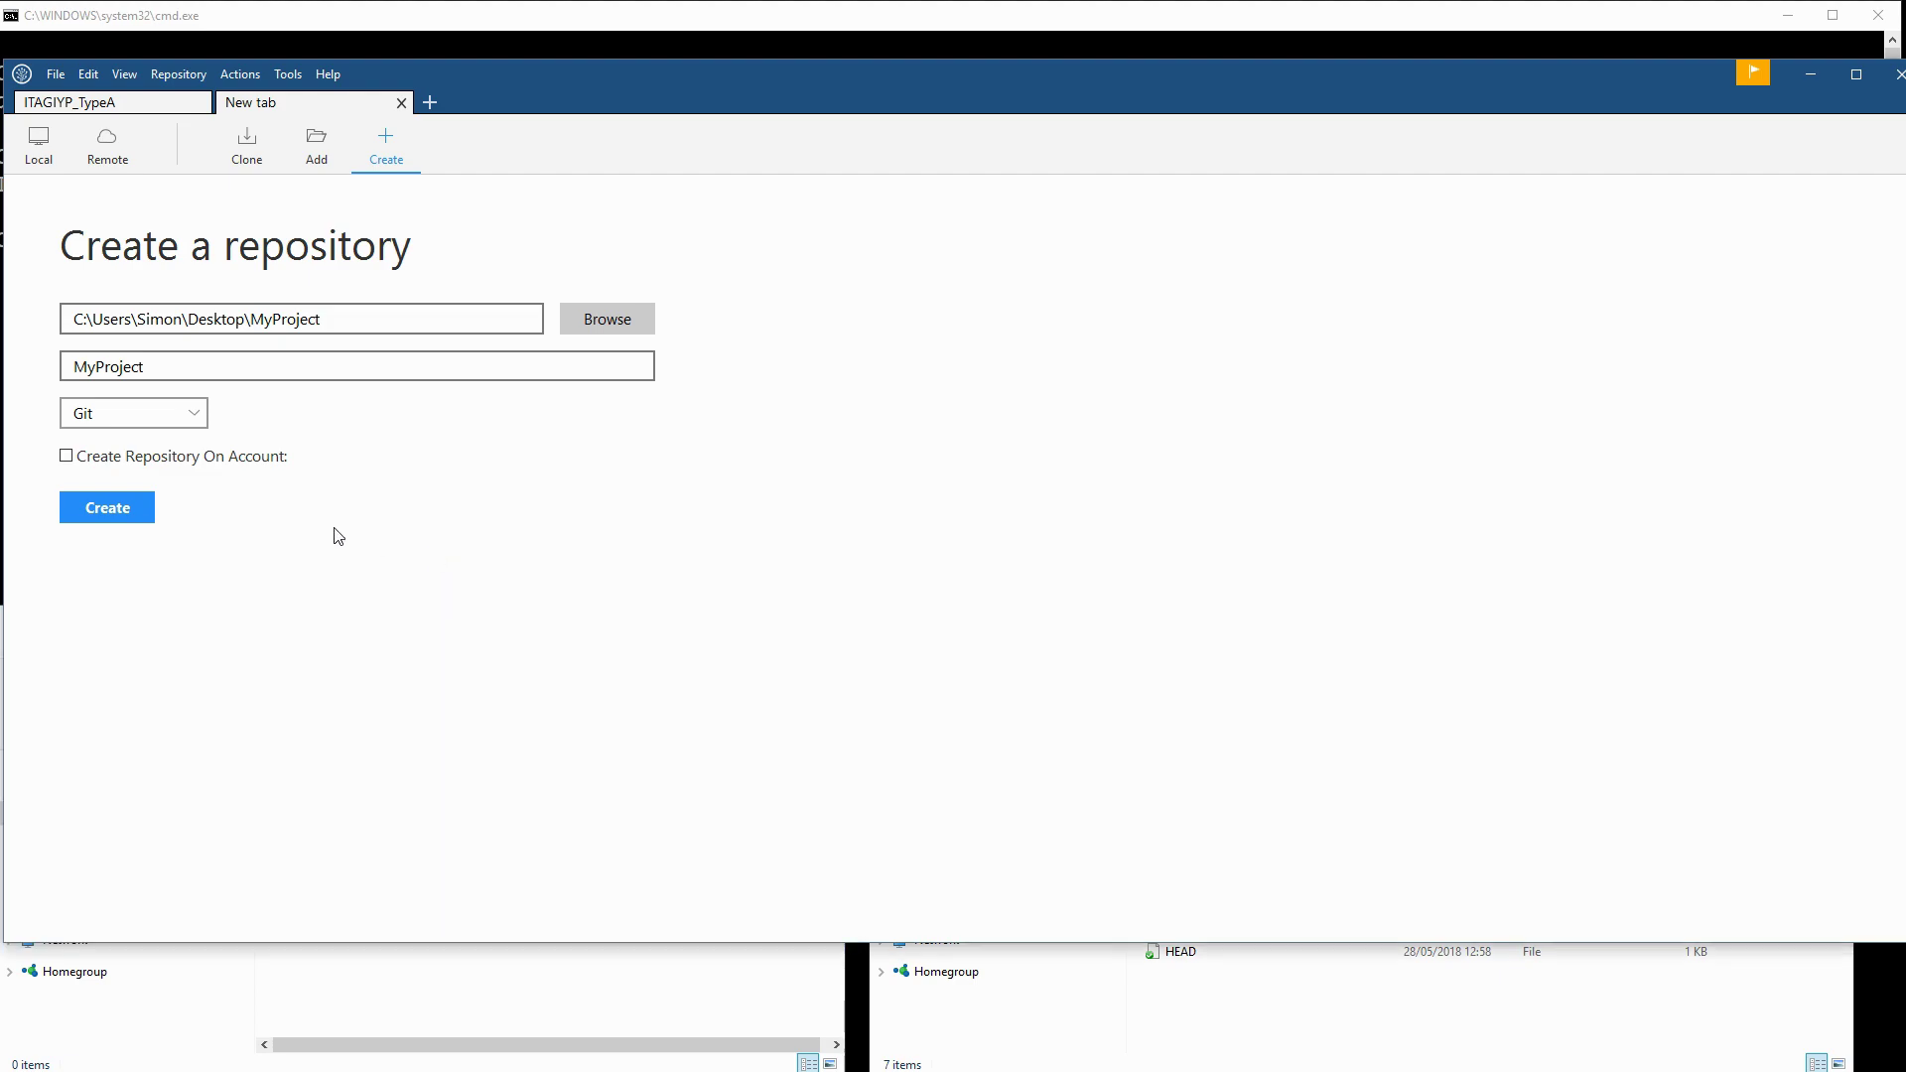
{"action": "left_click", "coordinate": [102, 511]}
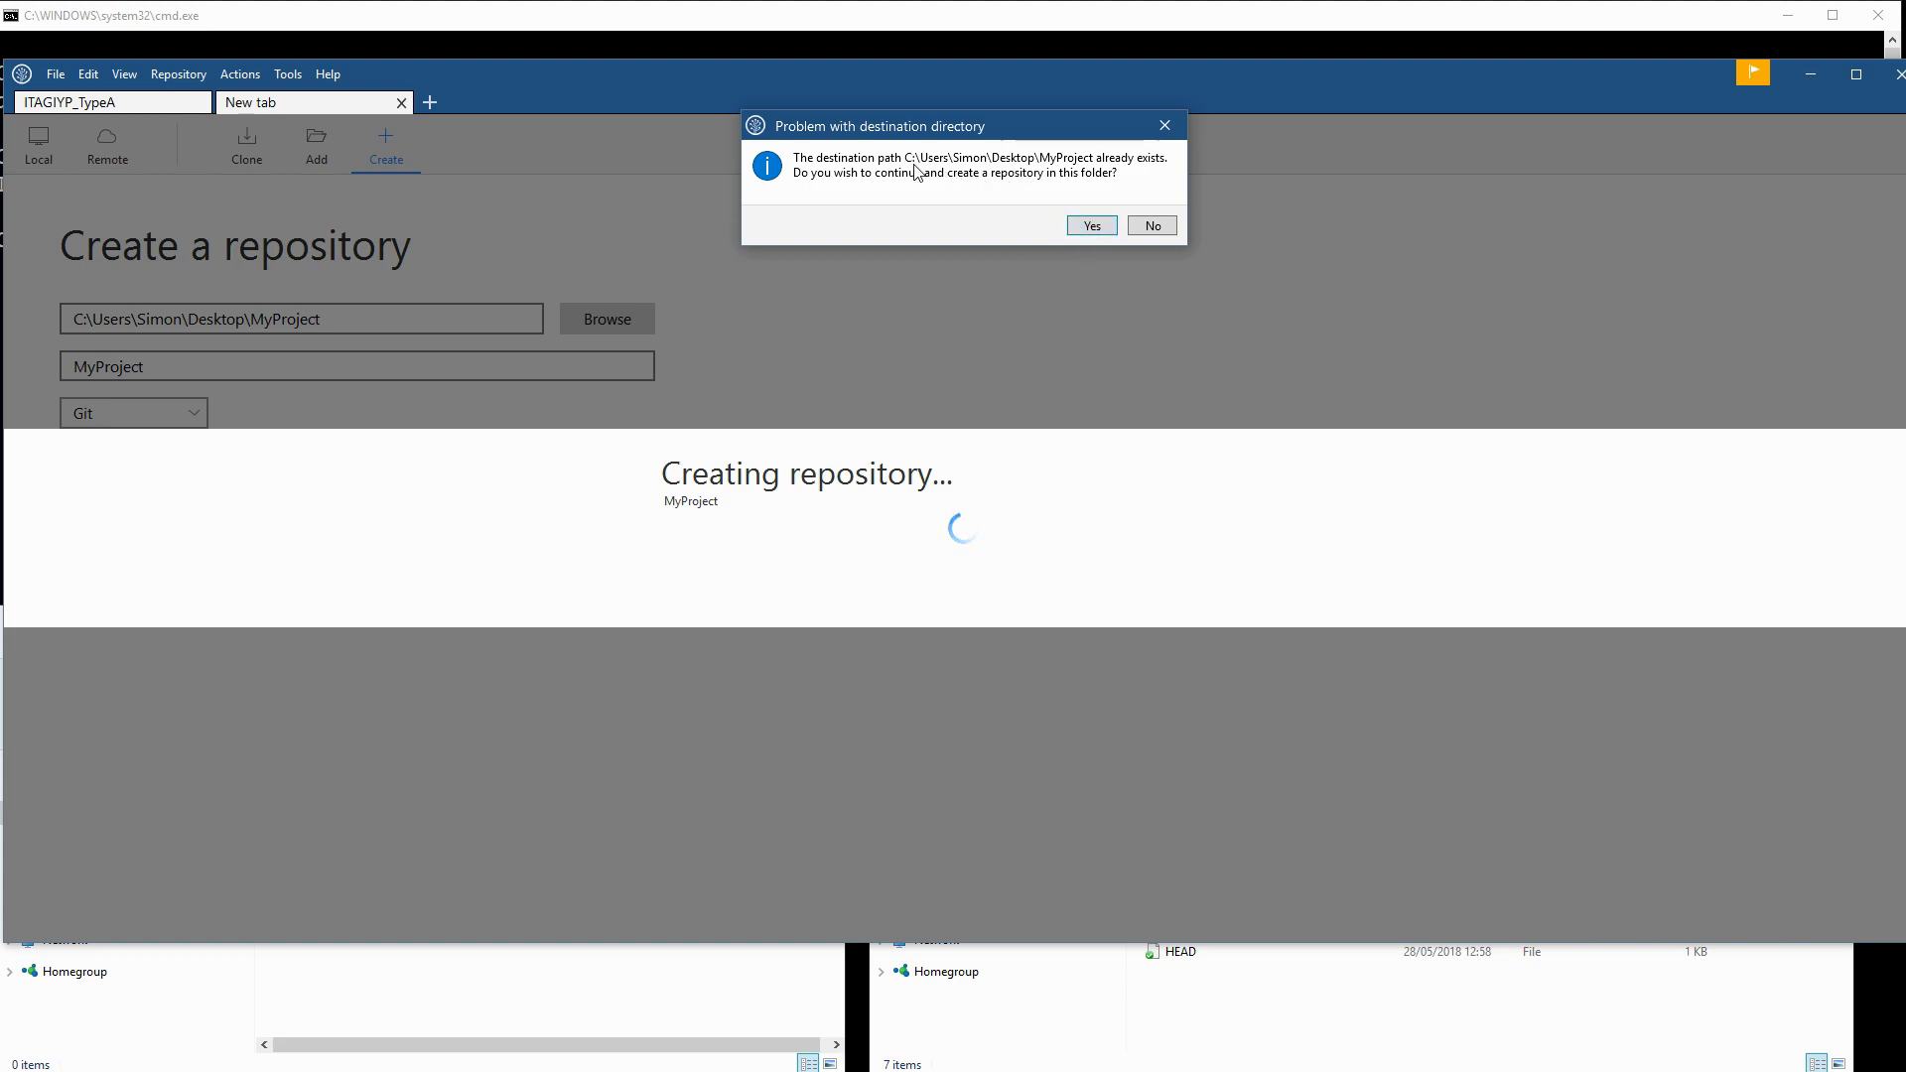
{"action": "left_click", "coordinate": [1098, 226]}
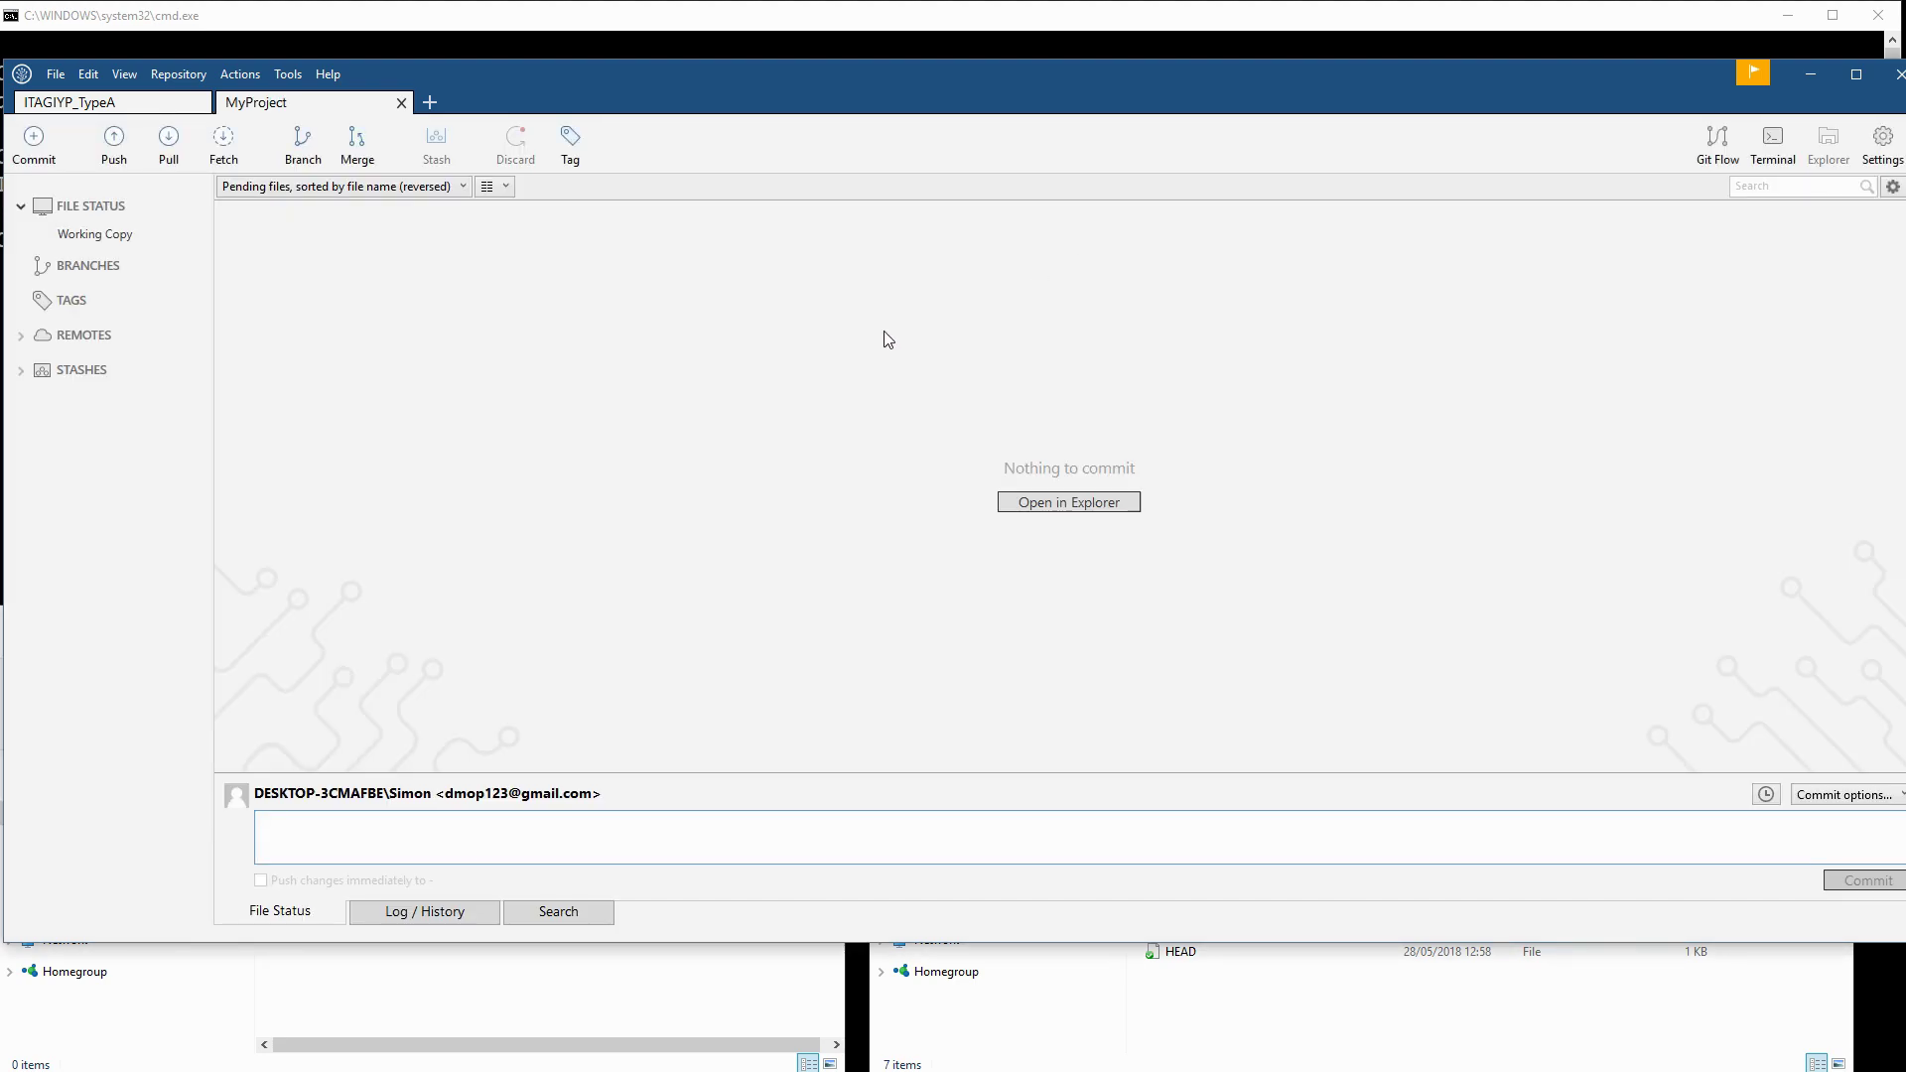
Step: In File Explorer, create two new text documents with default names in the MyProject folder
{"action": "left_click", "coordinate": [402, 996]}
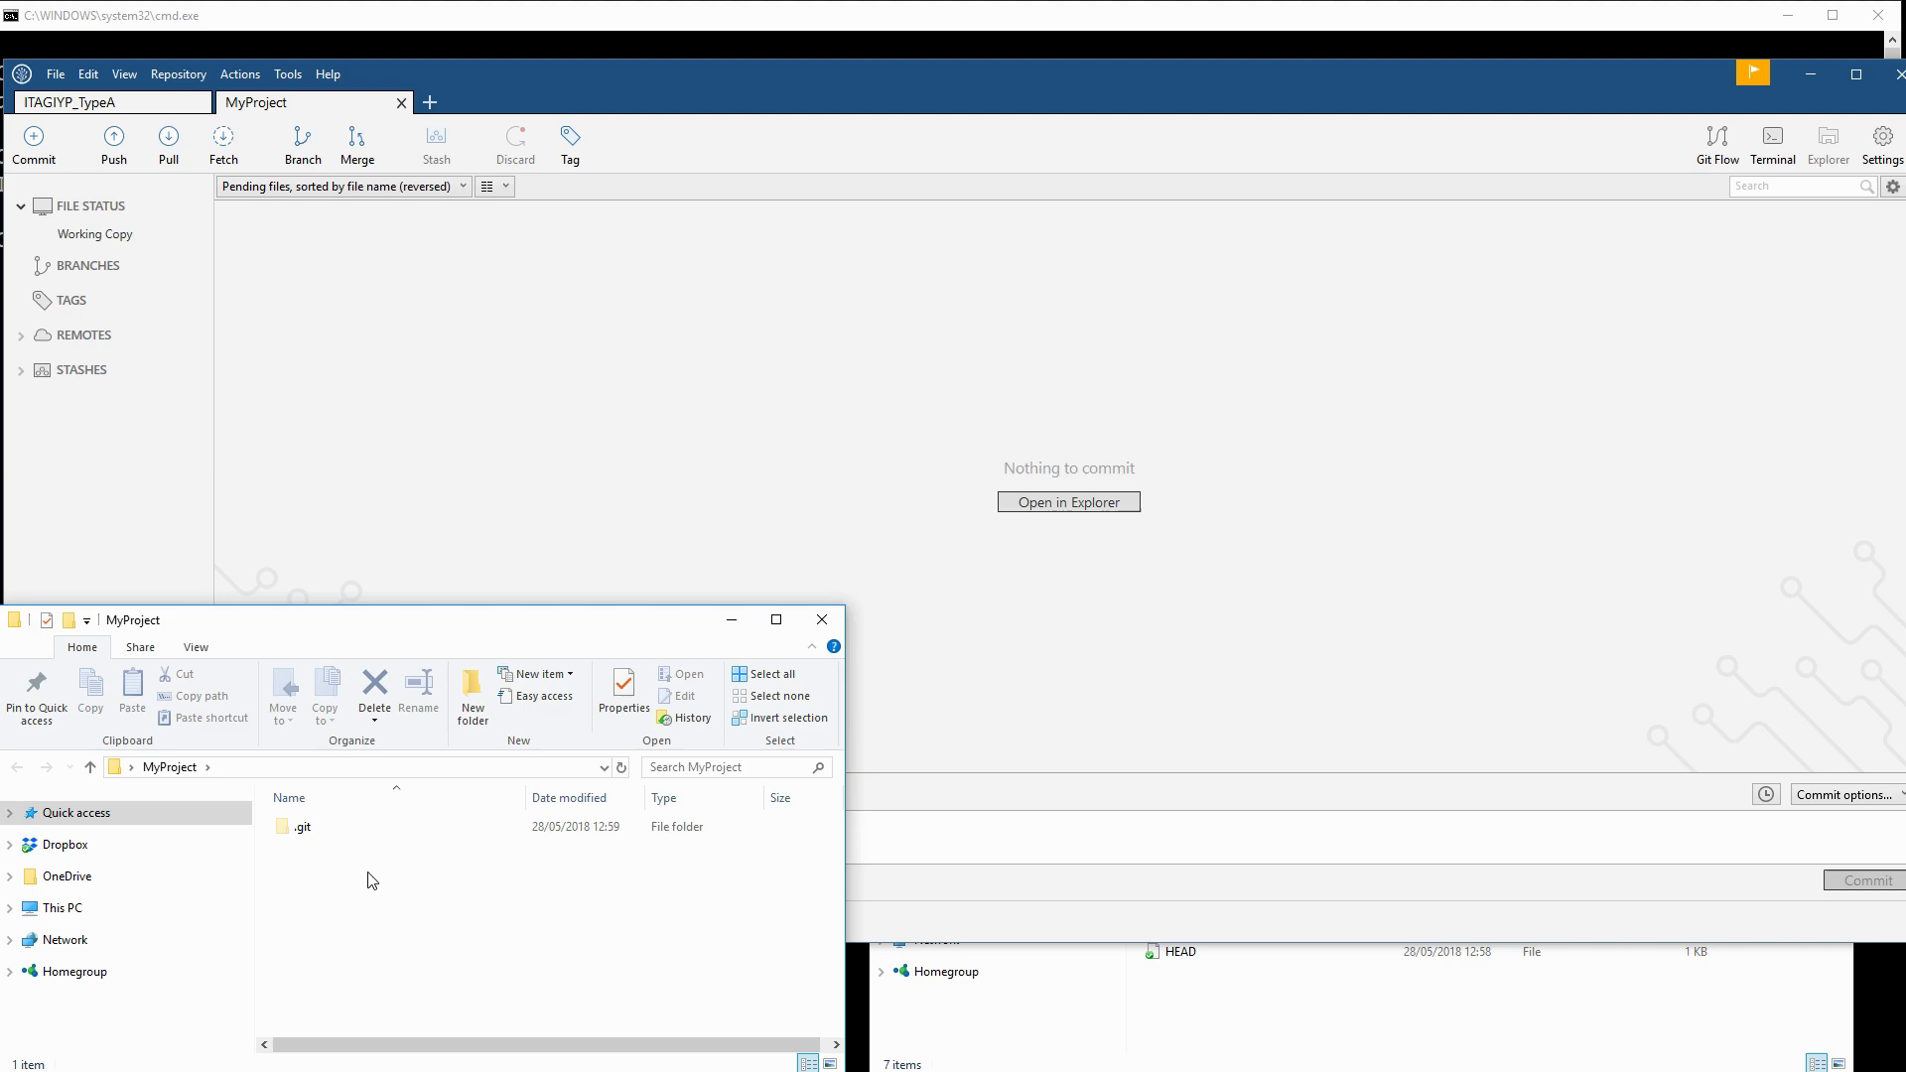
{"action": "left_click_drag", "start_coordinate": [397, 625], "coordinate": [417, 617]}
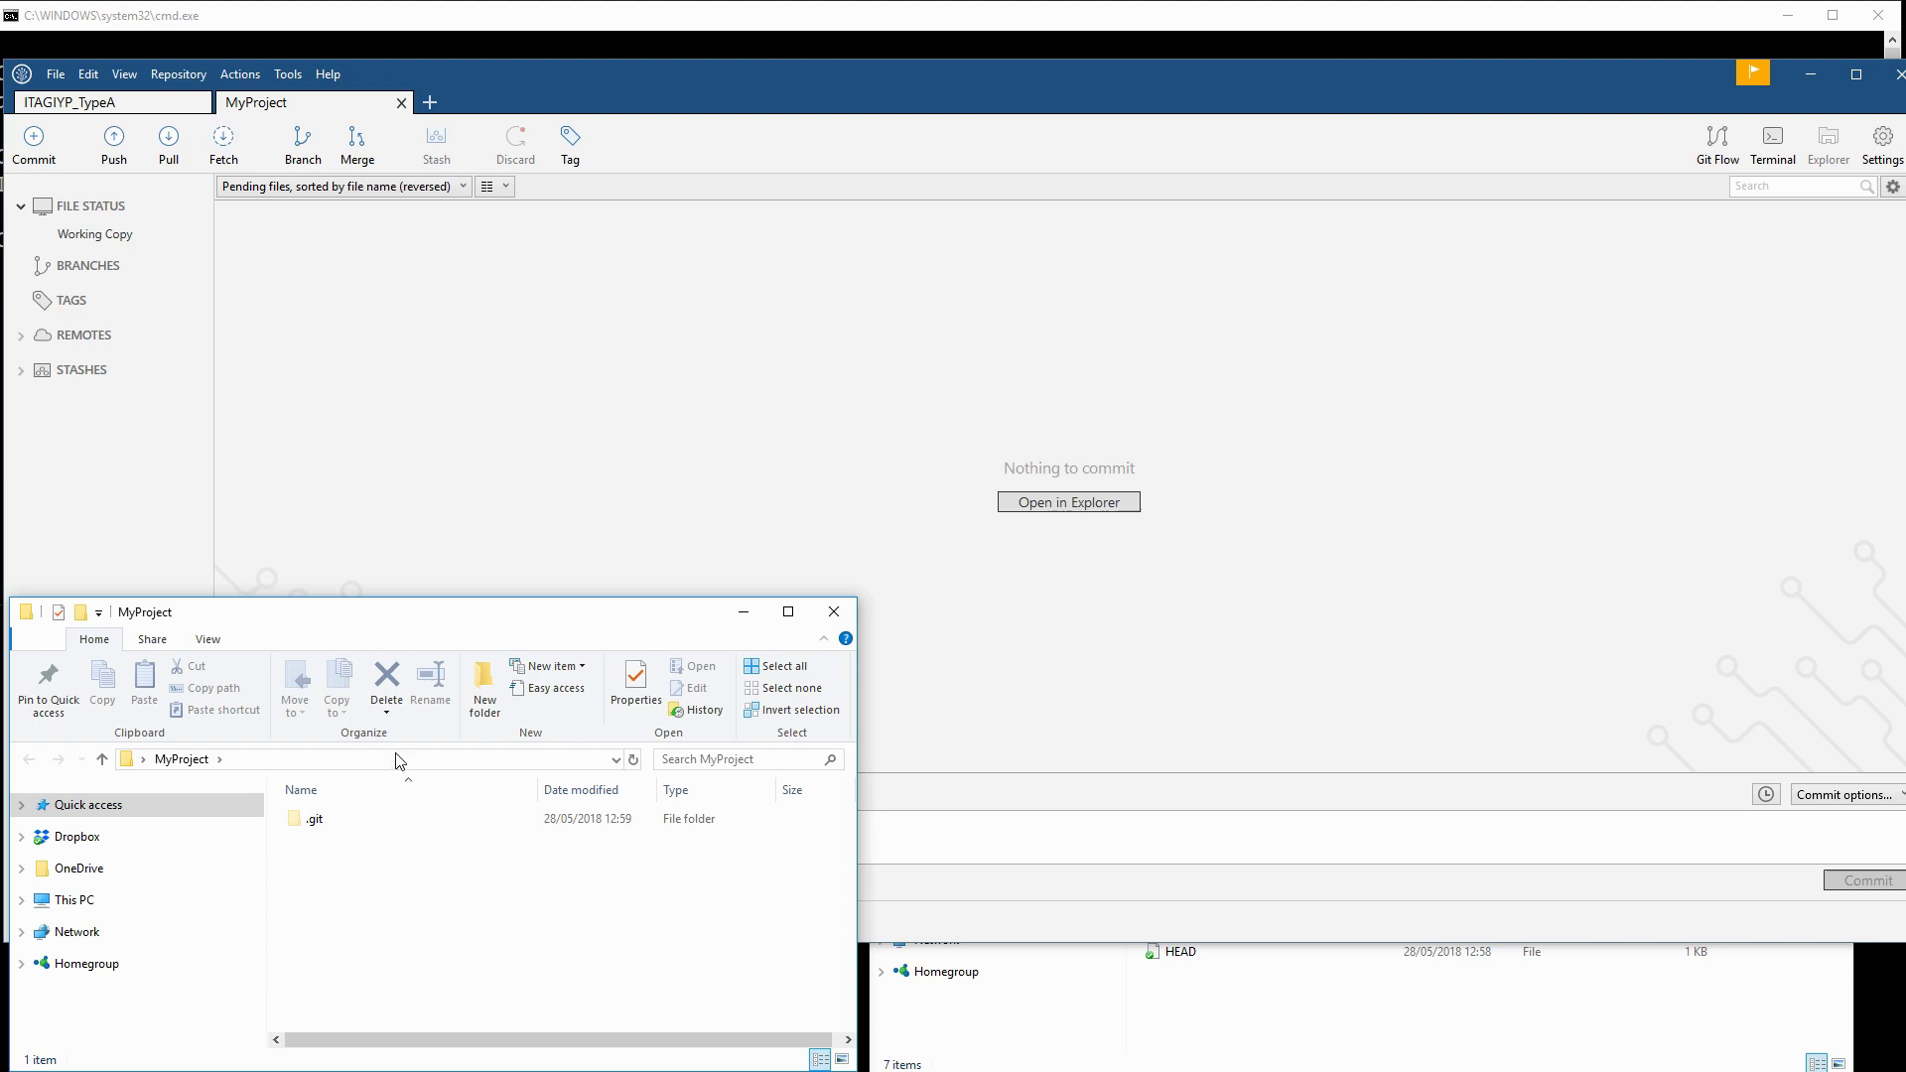
{"action": "left_click", "coordinate": [312, 820]}
{"action": "right_click", "coordinate": [514, 939]}
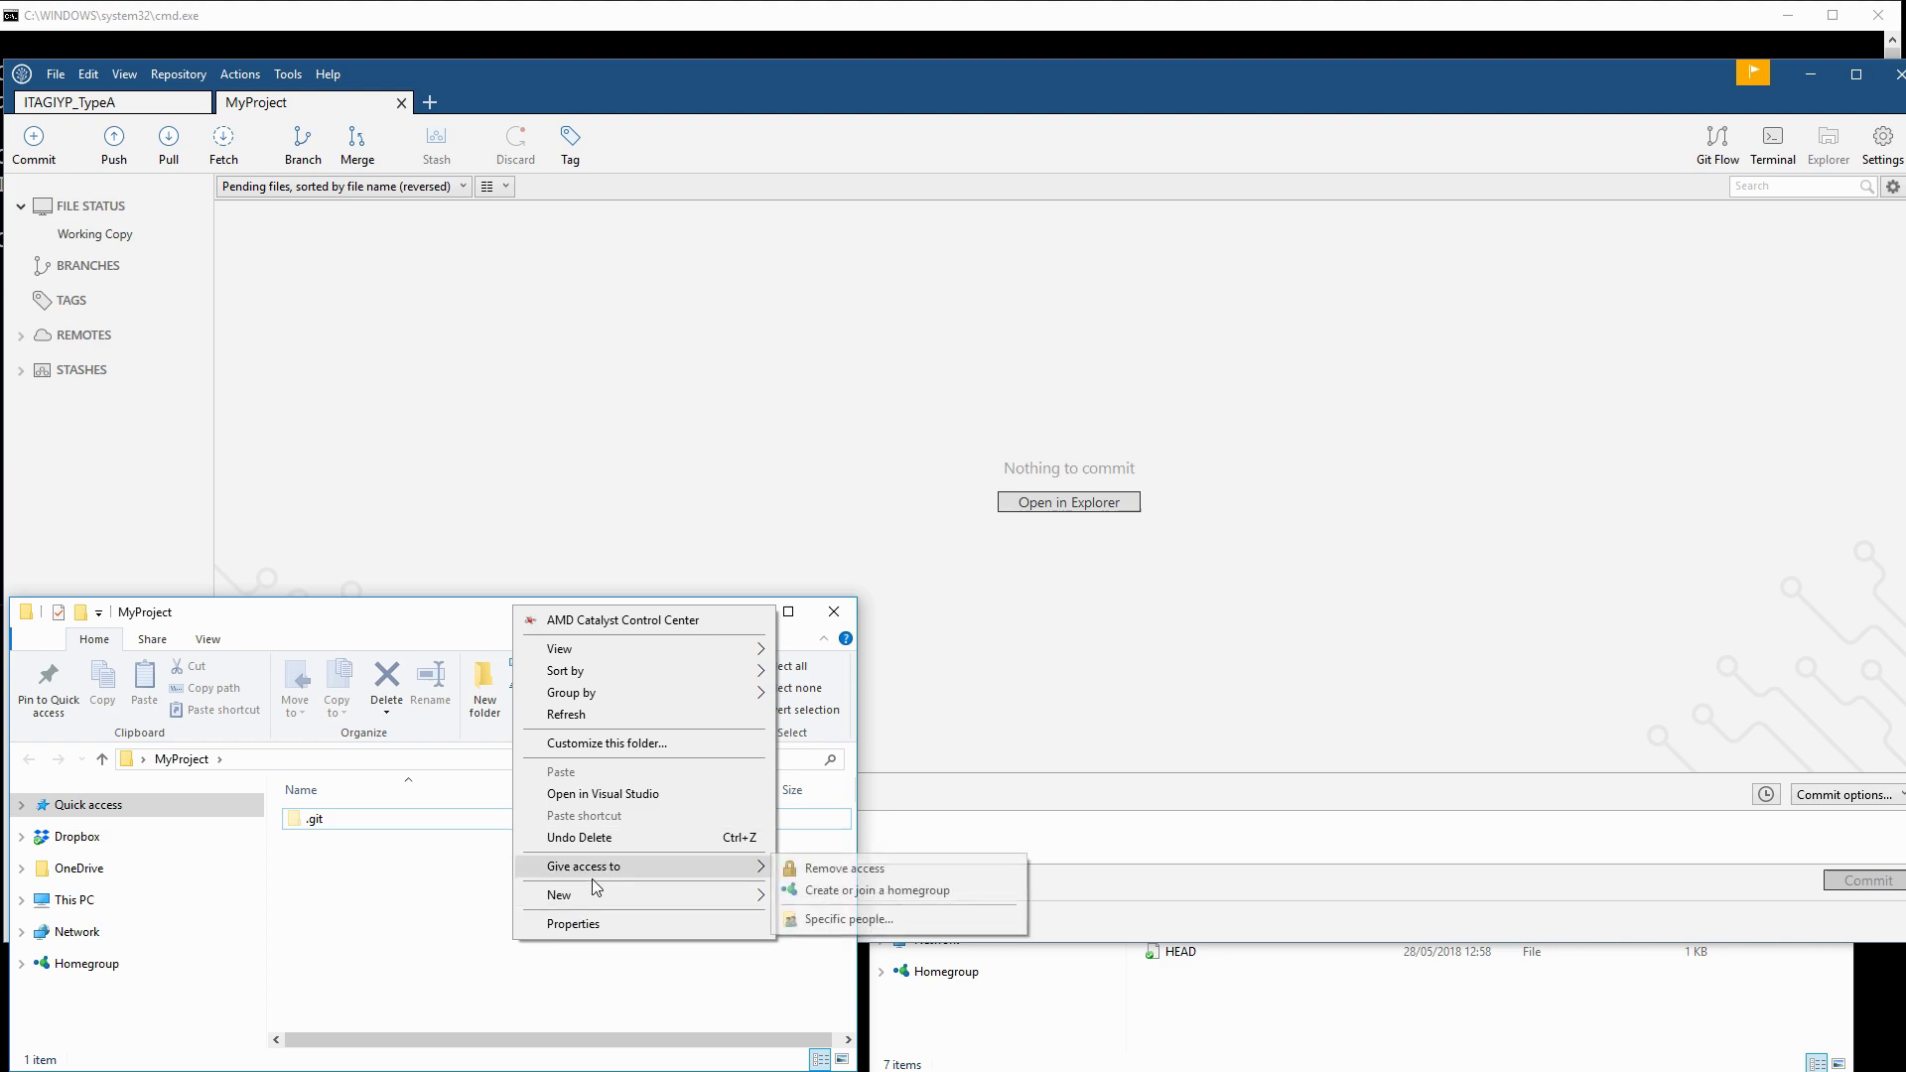
{"action": "mouse_move", "coordinate": [766, 896]}
{"action": "left_click", "coordinate": [830, 852]}
{"action": "right_click", "coordinate": [502, 900]}
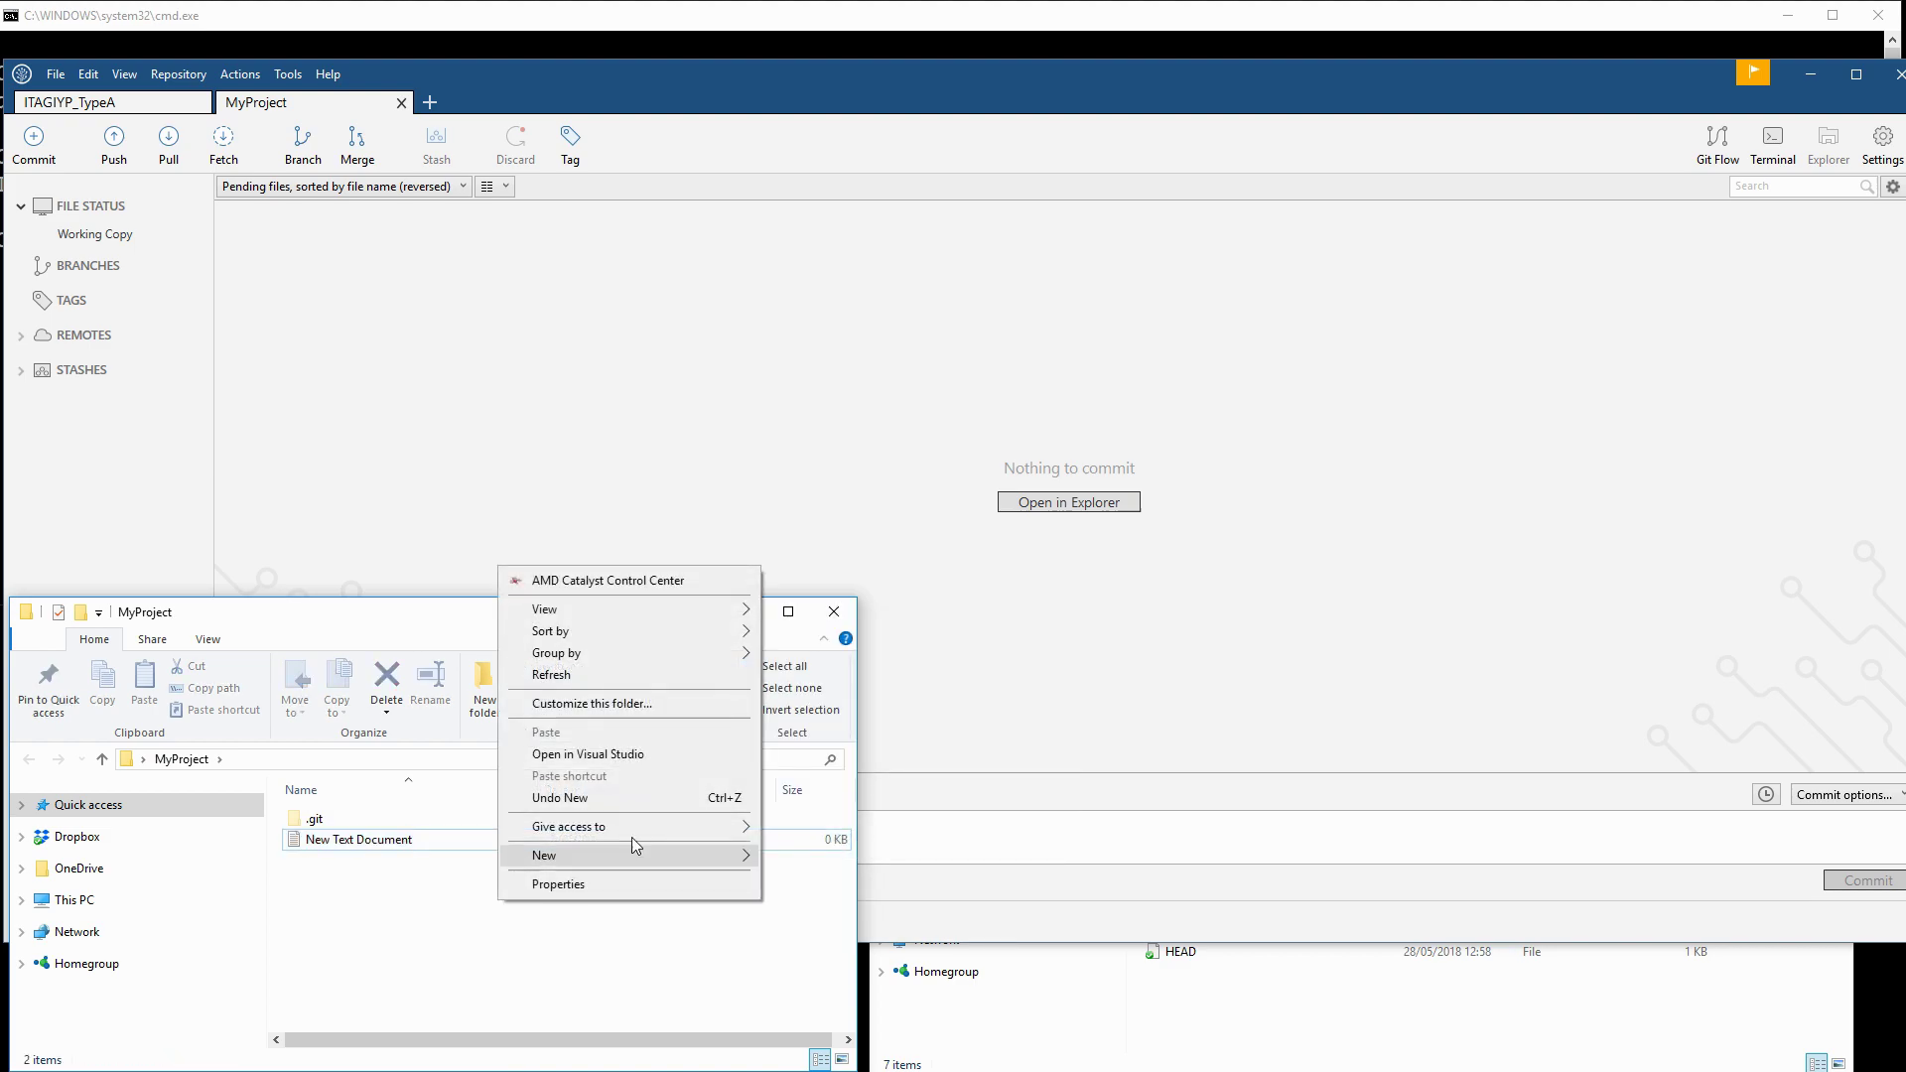
{"action": "mouse_move", "coordinate": [622, 856]}
{"action": "left_click", "coordinate": [817, 811]}
{"action": "key", "text": "Return"}
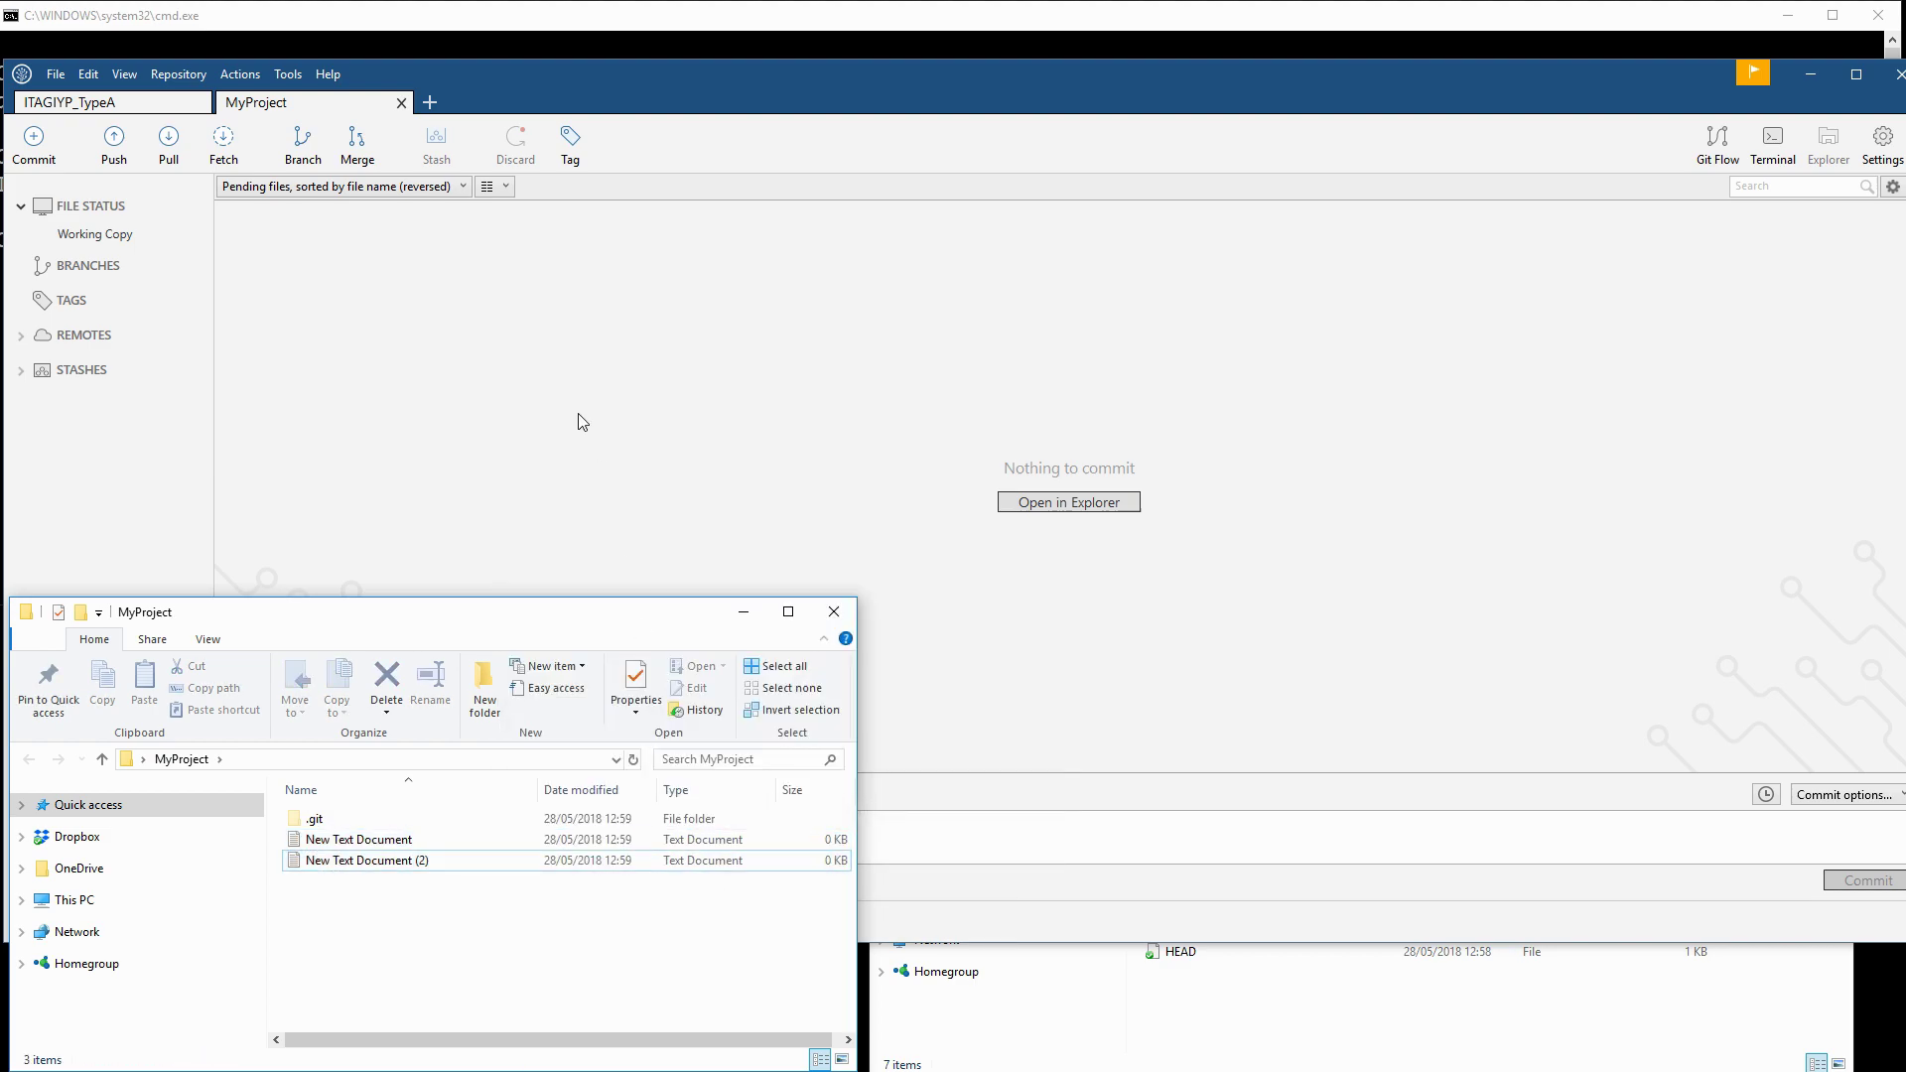
Step: Return to Sourcetree and view MyProject's uncommitted changes in the log history
{"action": "left_click", "coordinate": [582, 422]}
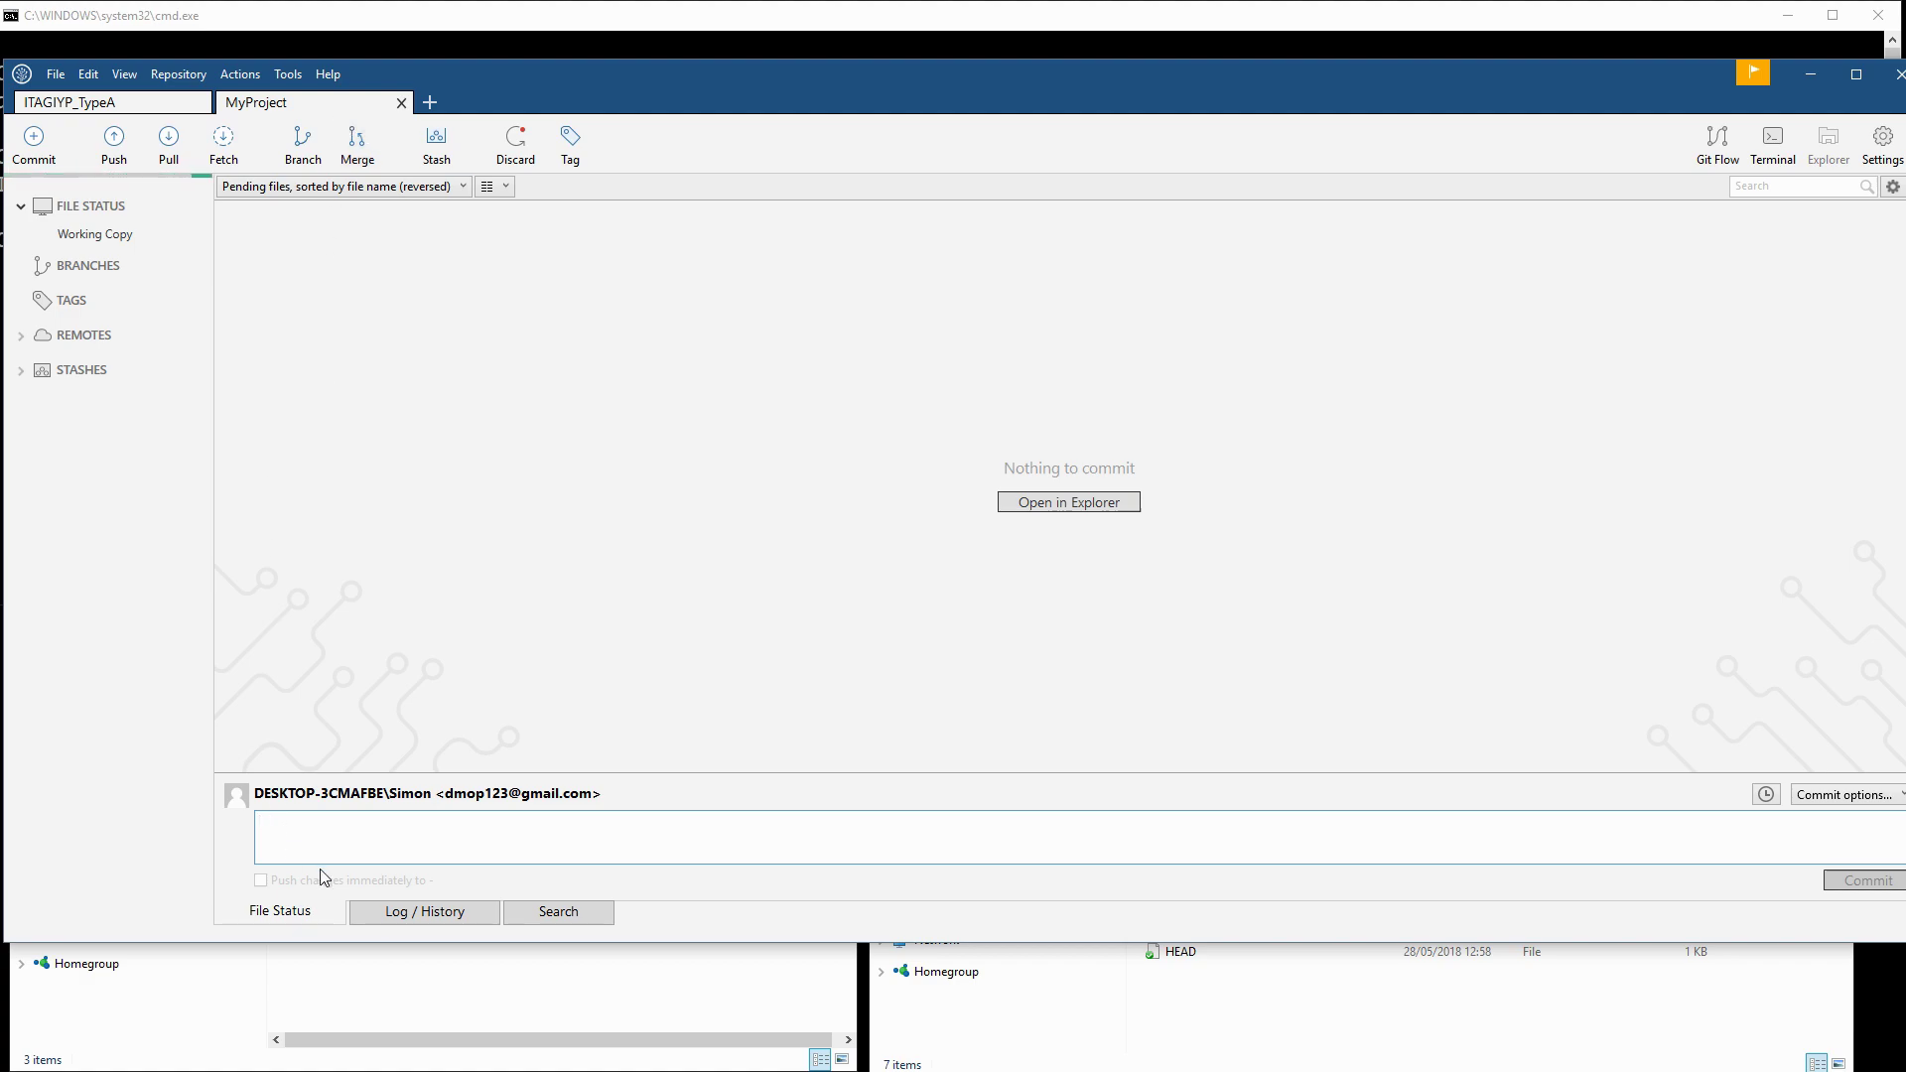
{"action": "left_click", "coordinate": [91, 229]}
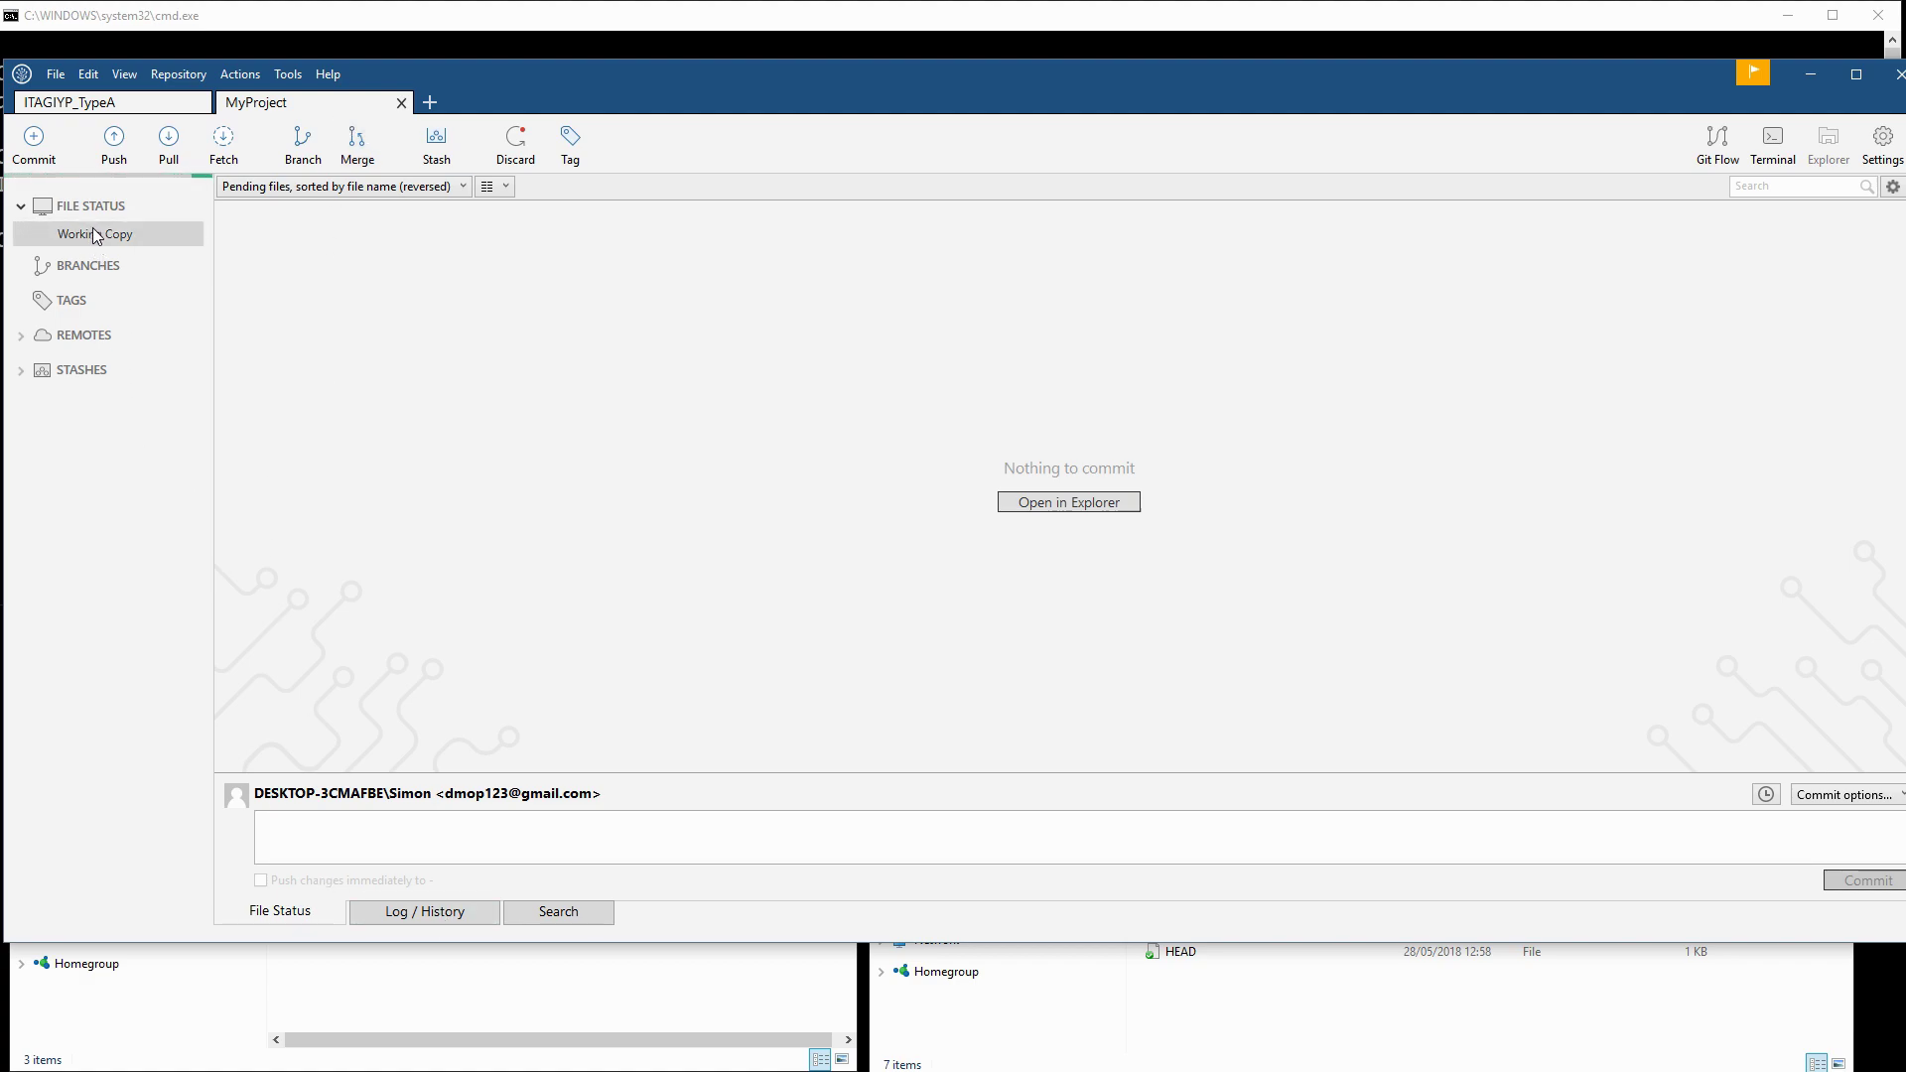
{"action": "left_click", "coordinate": [449, 919]}
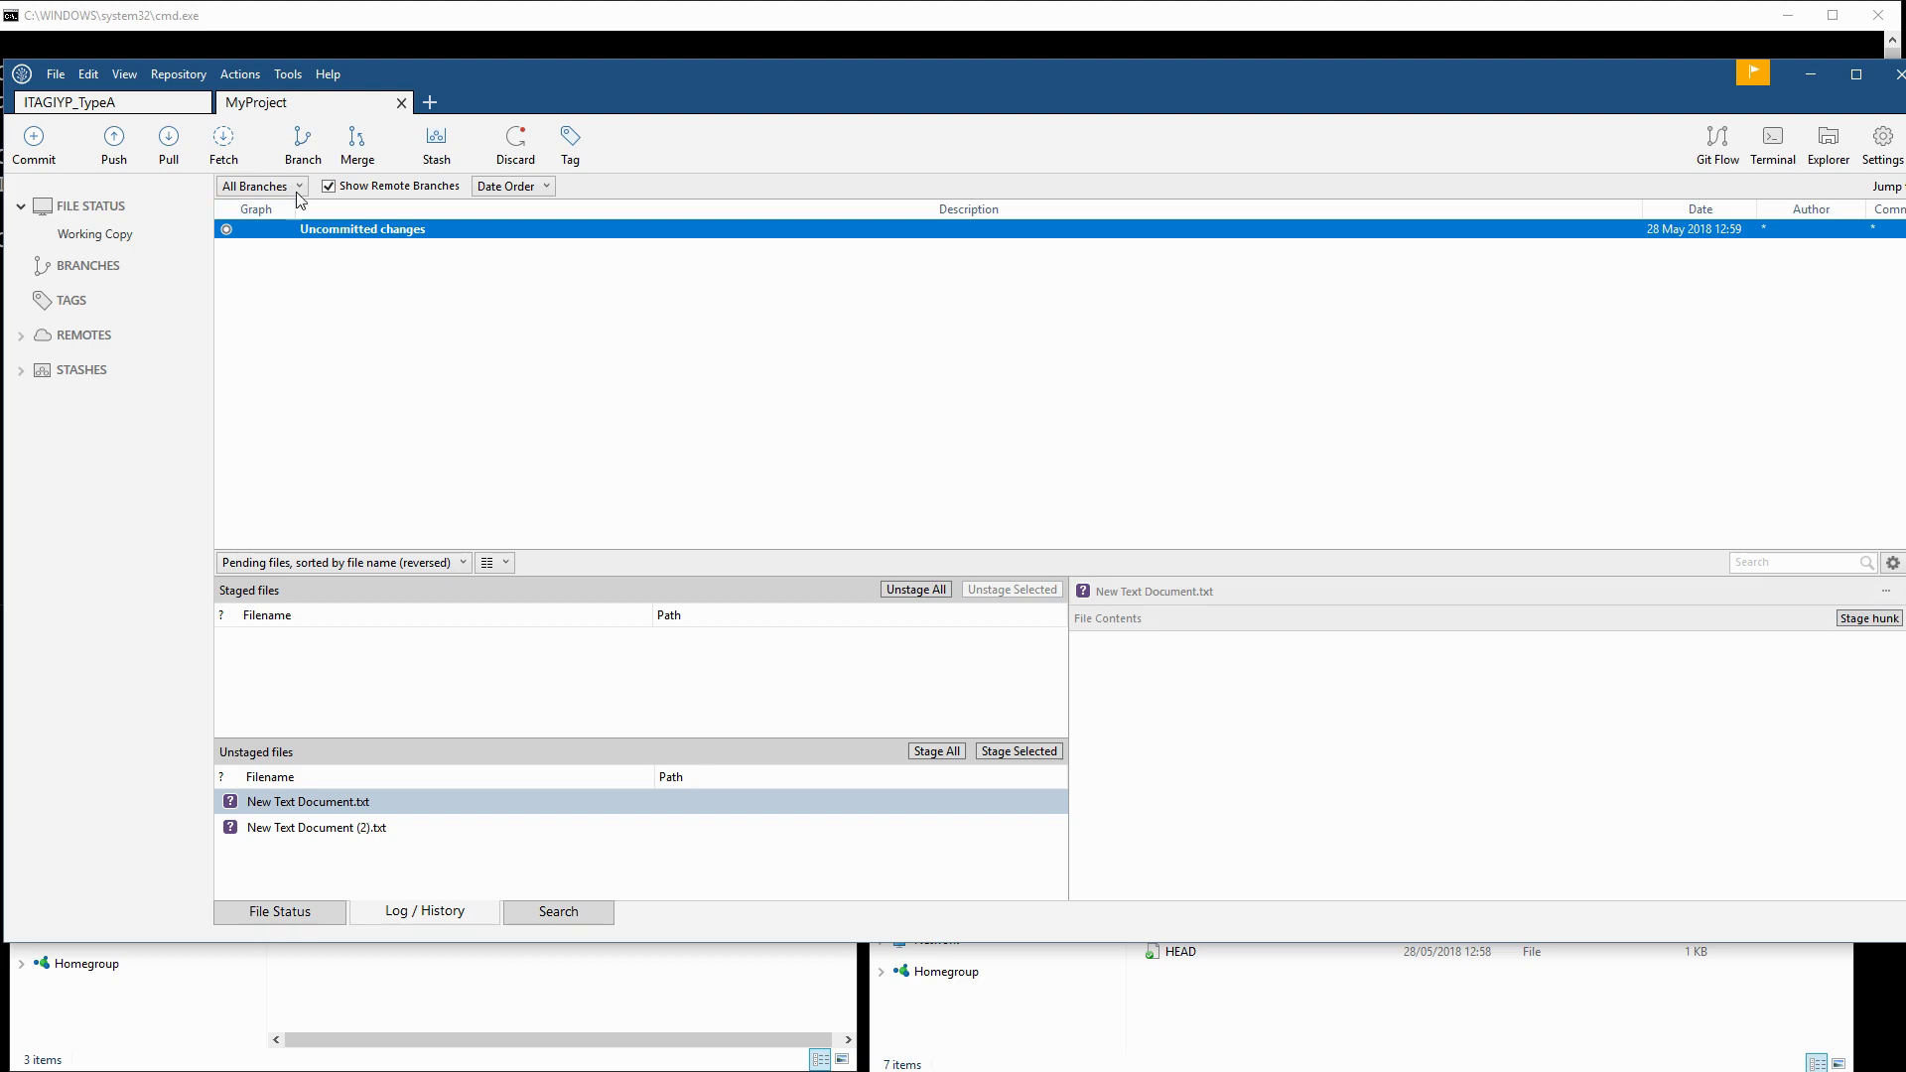
Step: Add a default remote with the path E:\Dropbox\ExampleGit in MyProject's repository settings
{"action": "left_click", "coordinate": [1882, 144]}
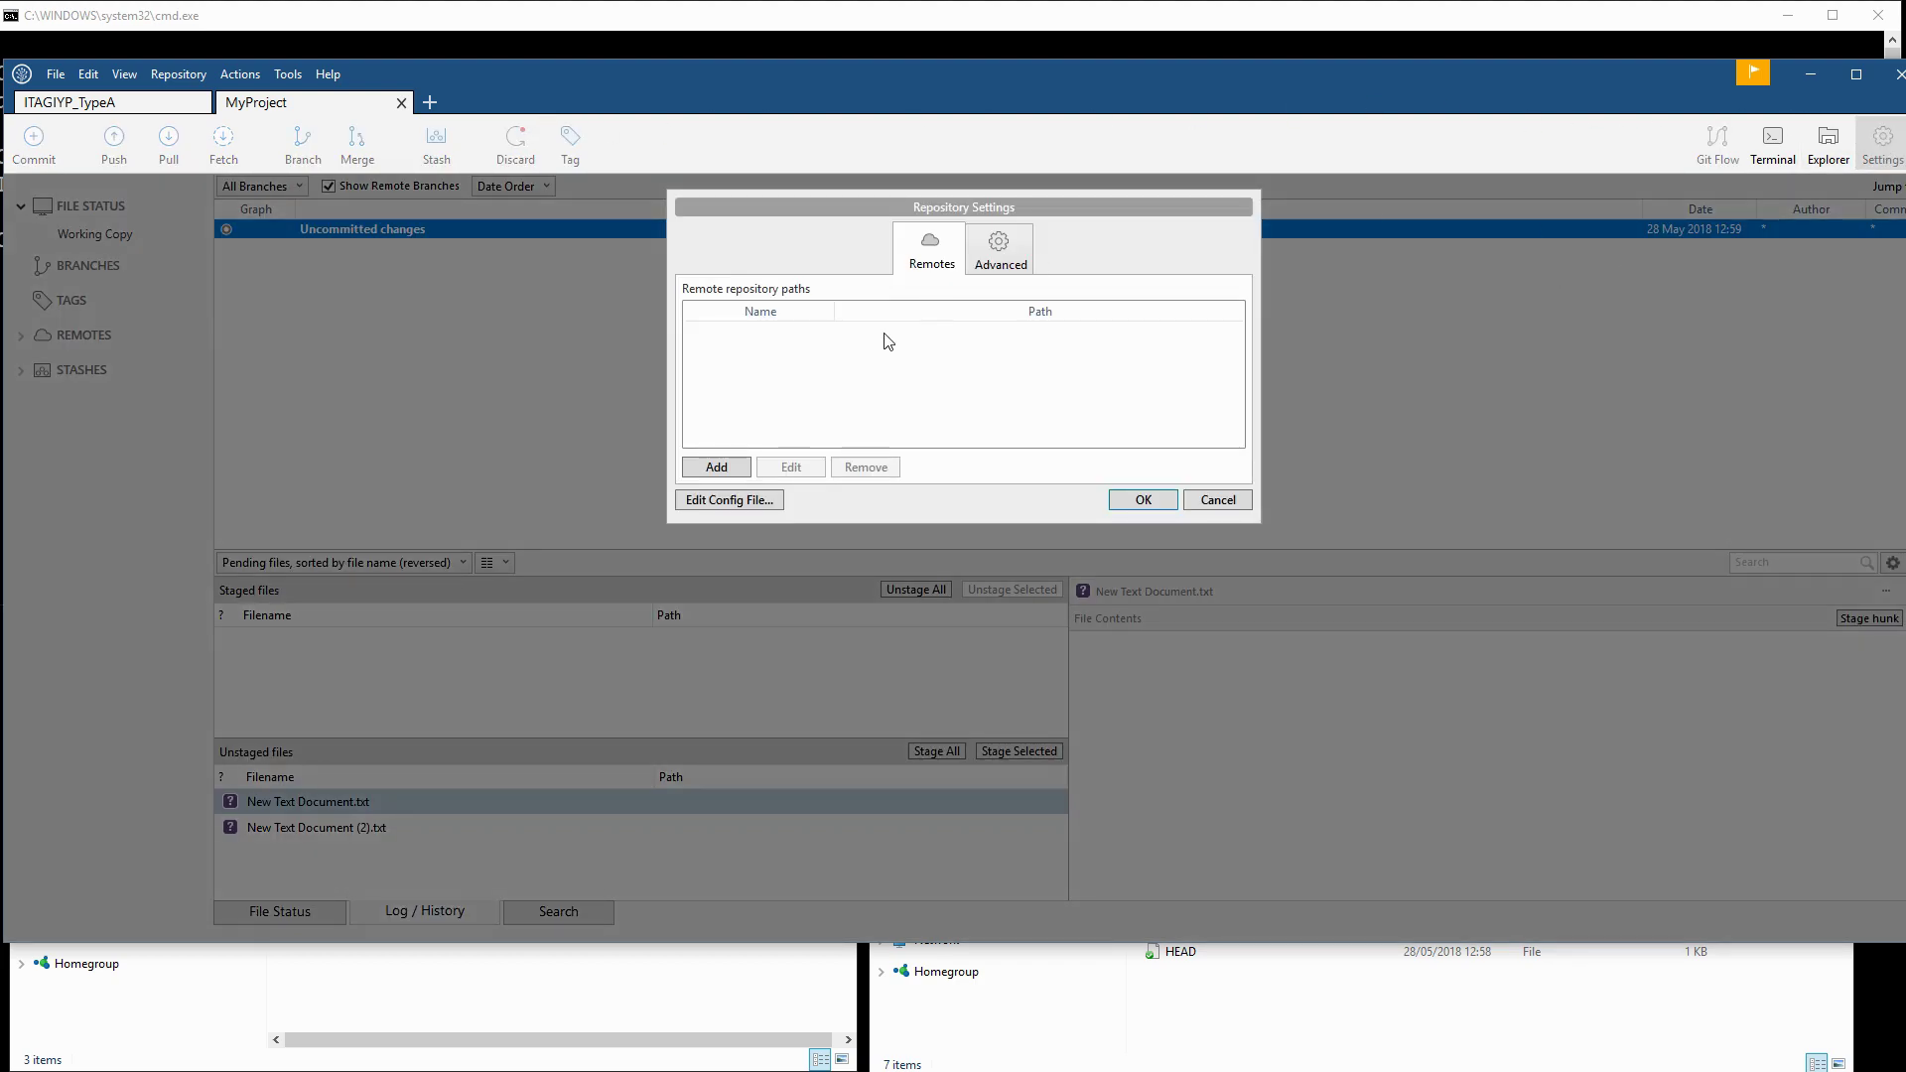
{"action": "left_click", "coordinate": [706, 470]}
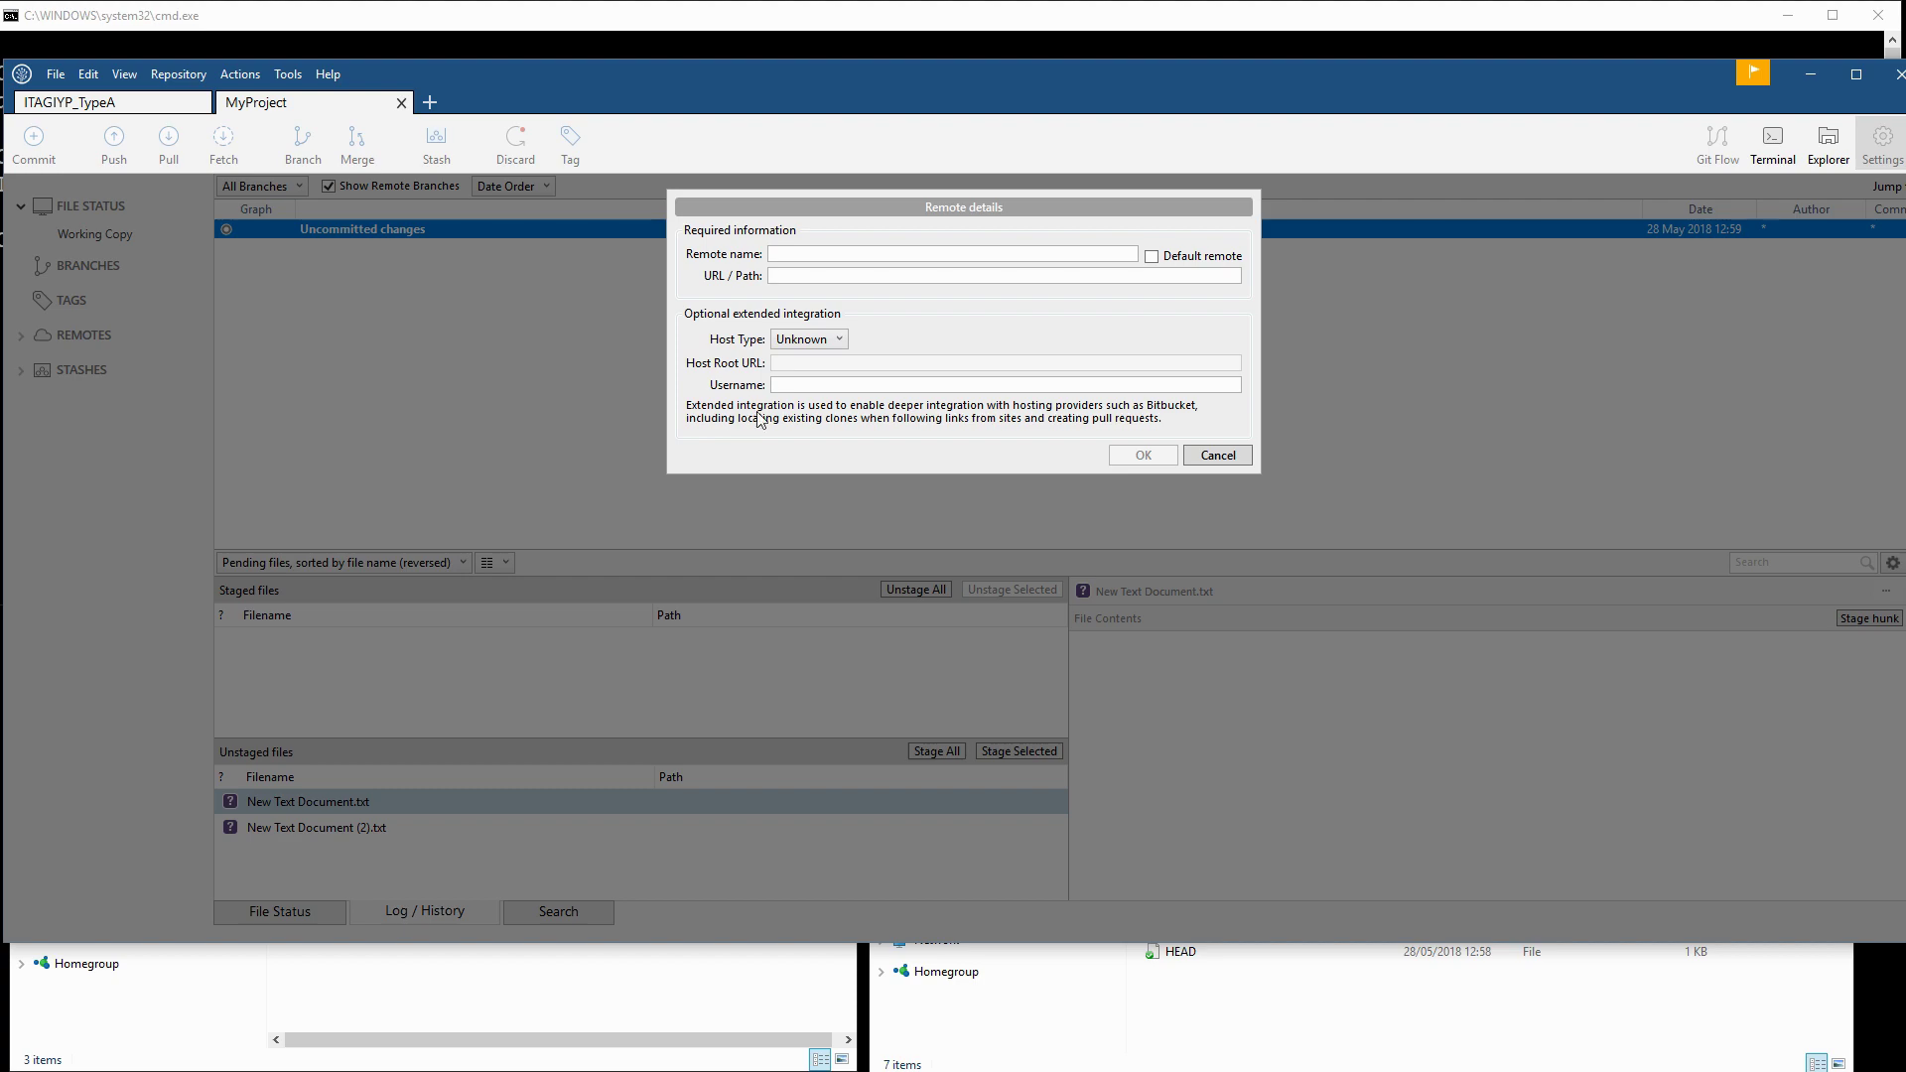
{"action": "left_click", "coordinate": [1022, 254]}
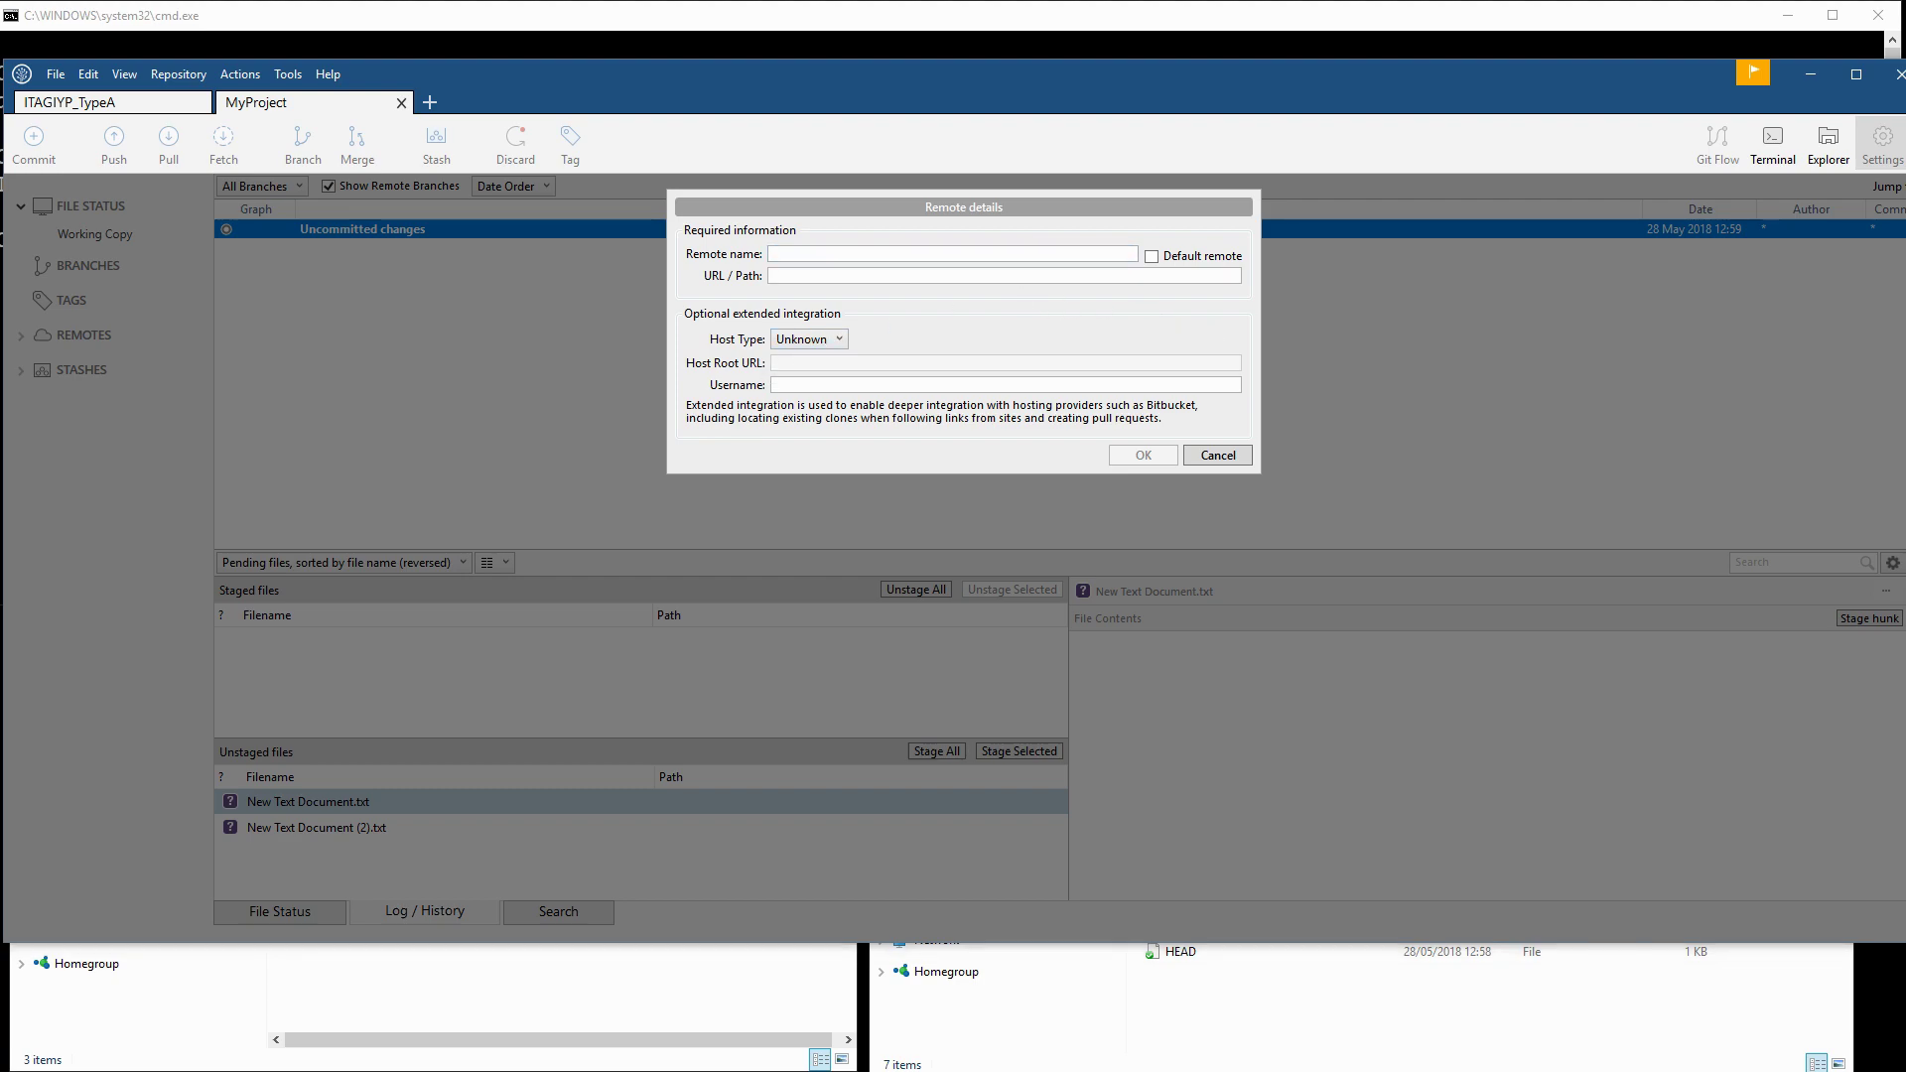
{"action": "left_click", "coordinate": [930, 276]}
{"action": "type", "text": "E:\\Dropbox\\ExampleGit"}
{"action": "left_click", "coordinate": [927, 263]}
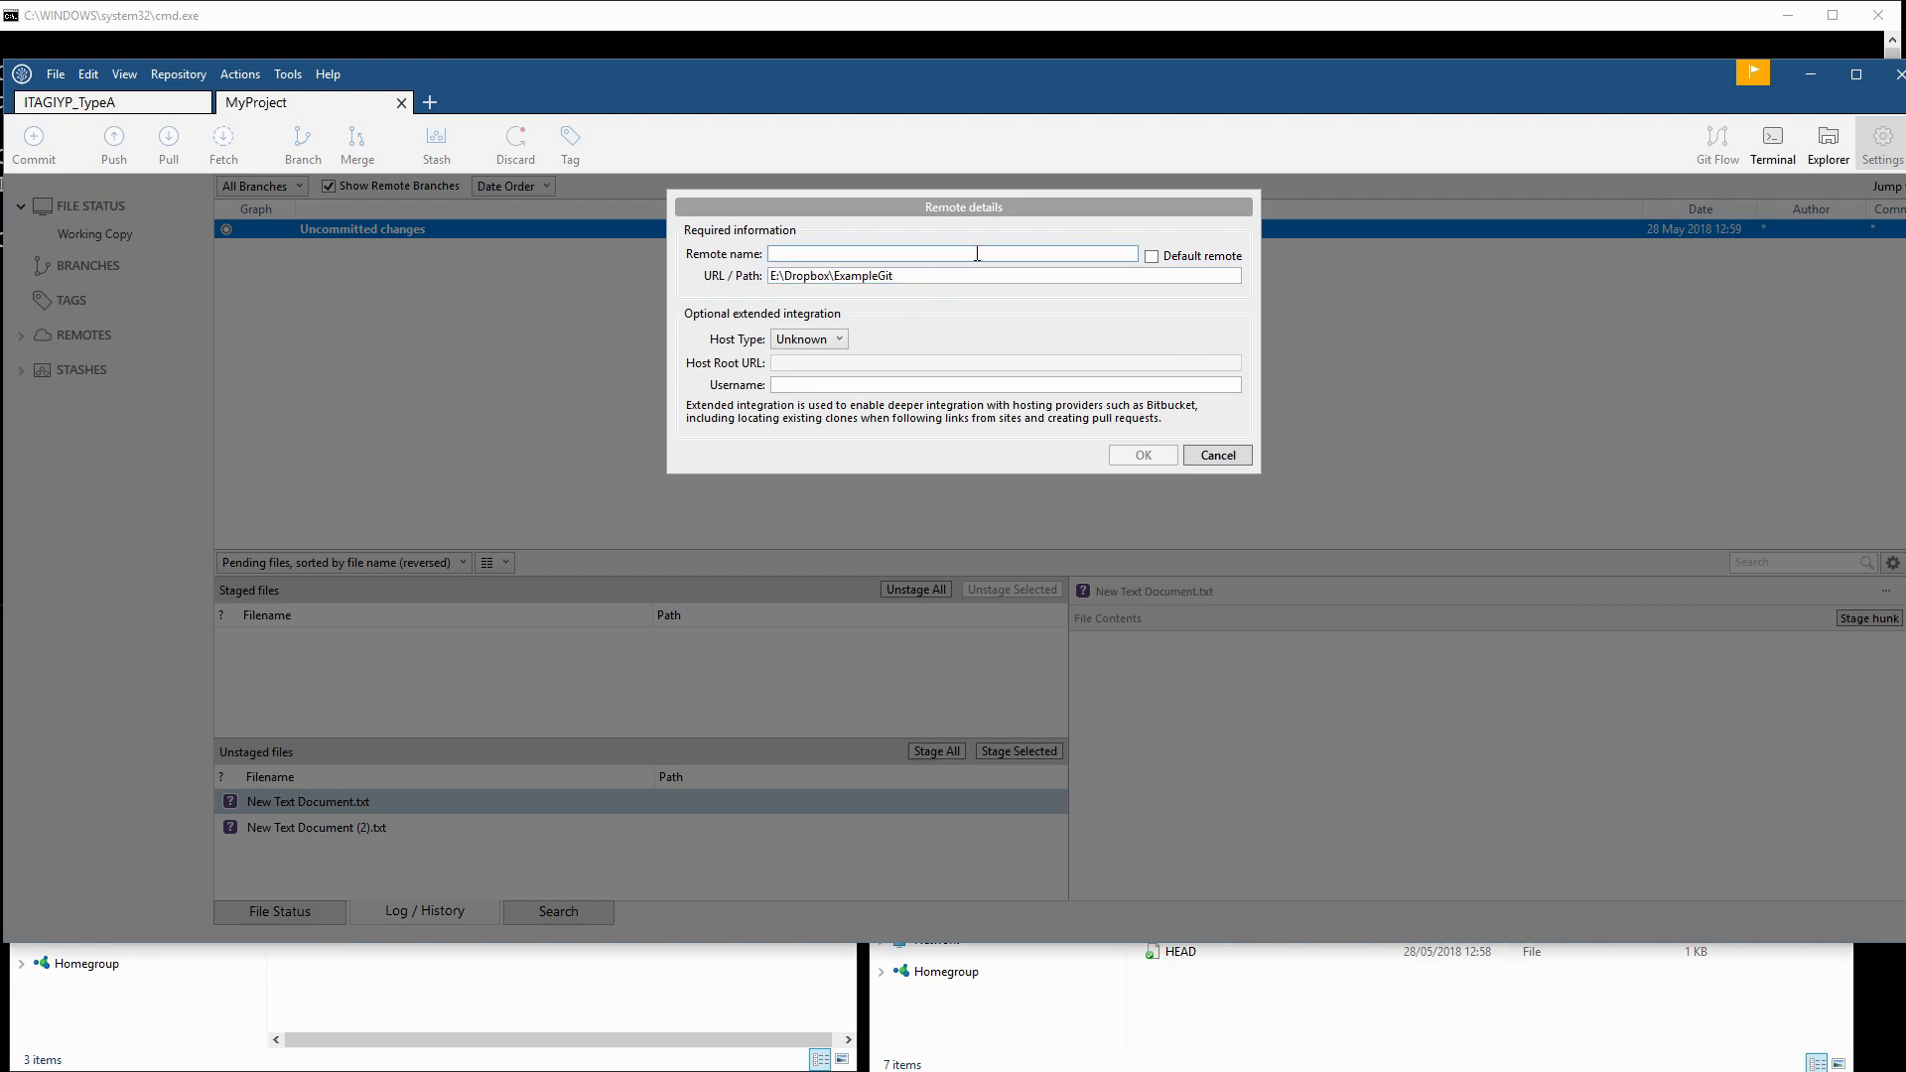
{"action": "left_click", "coordinate": [1153, 257]}
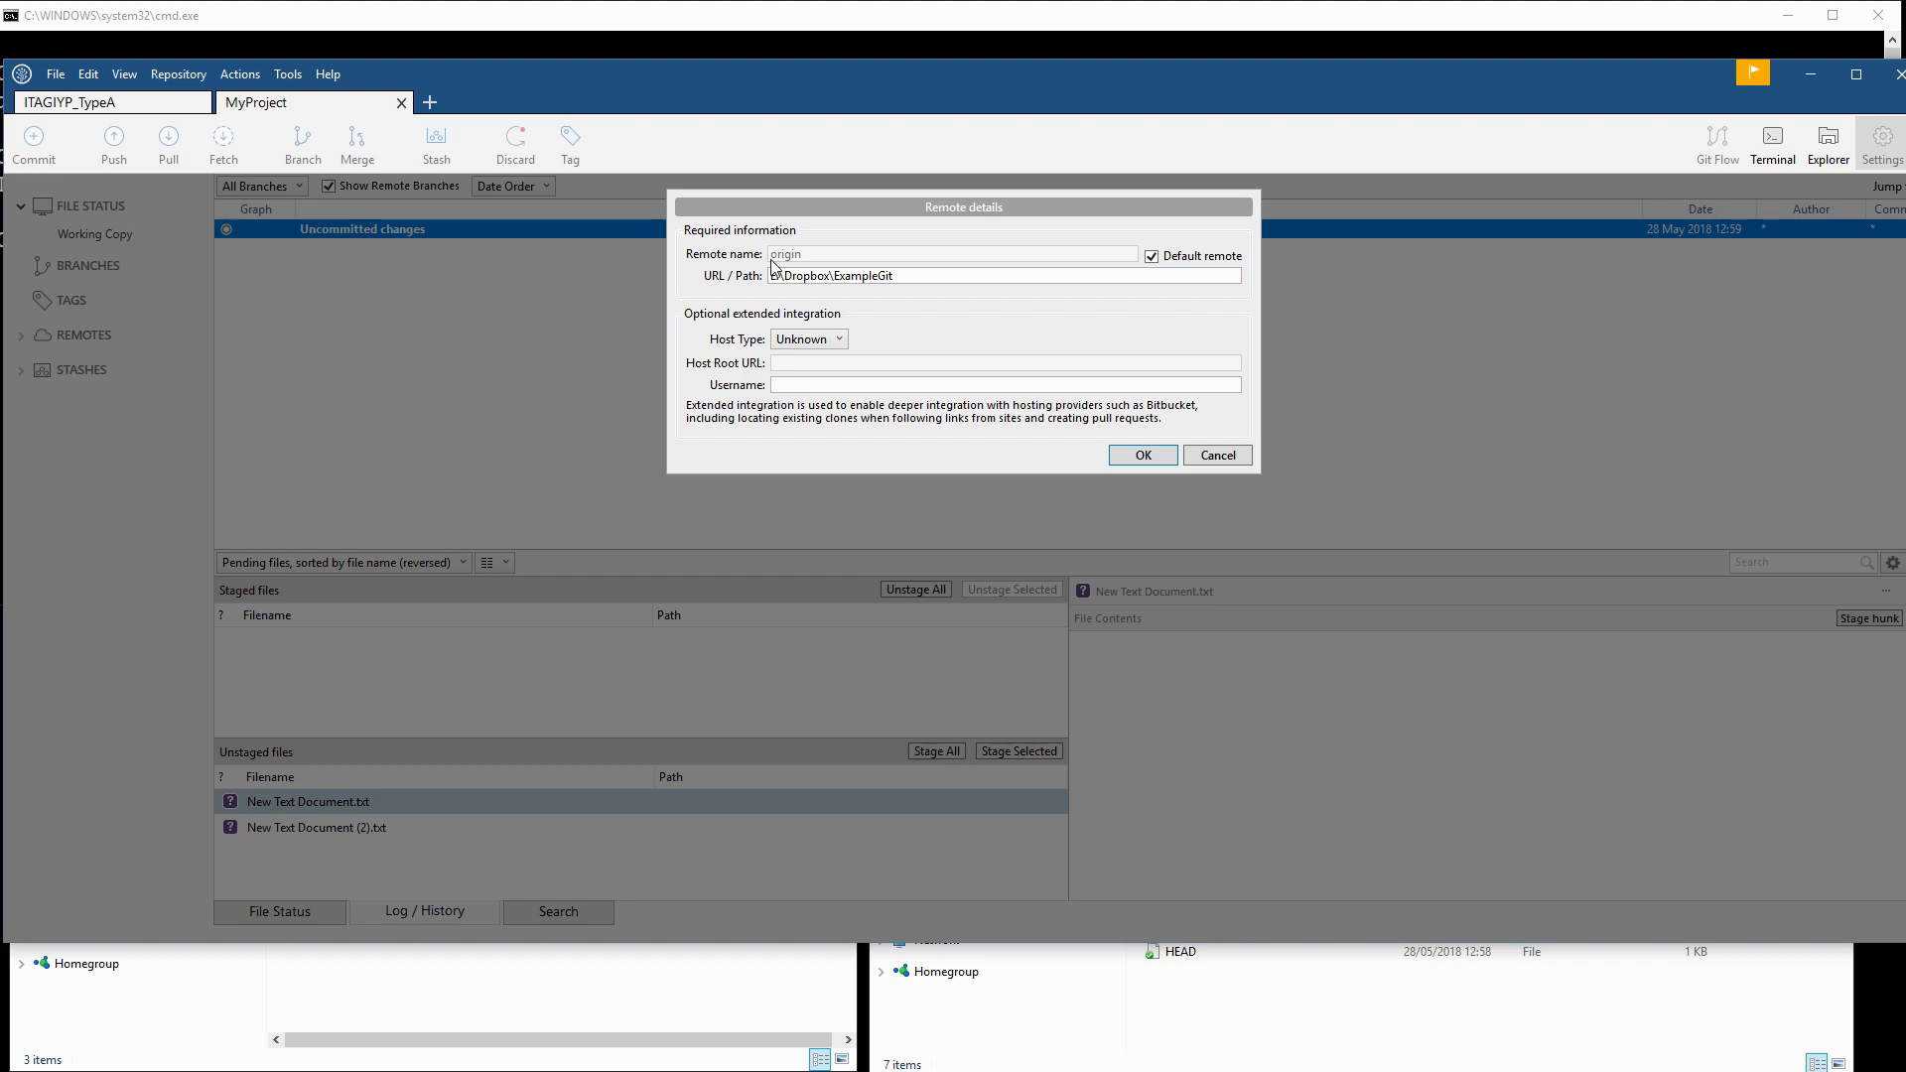
{"action": "left_click", "coordinate": [1128, 461]}
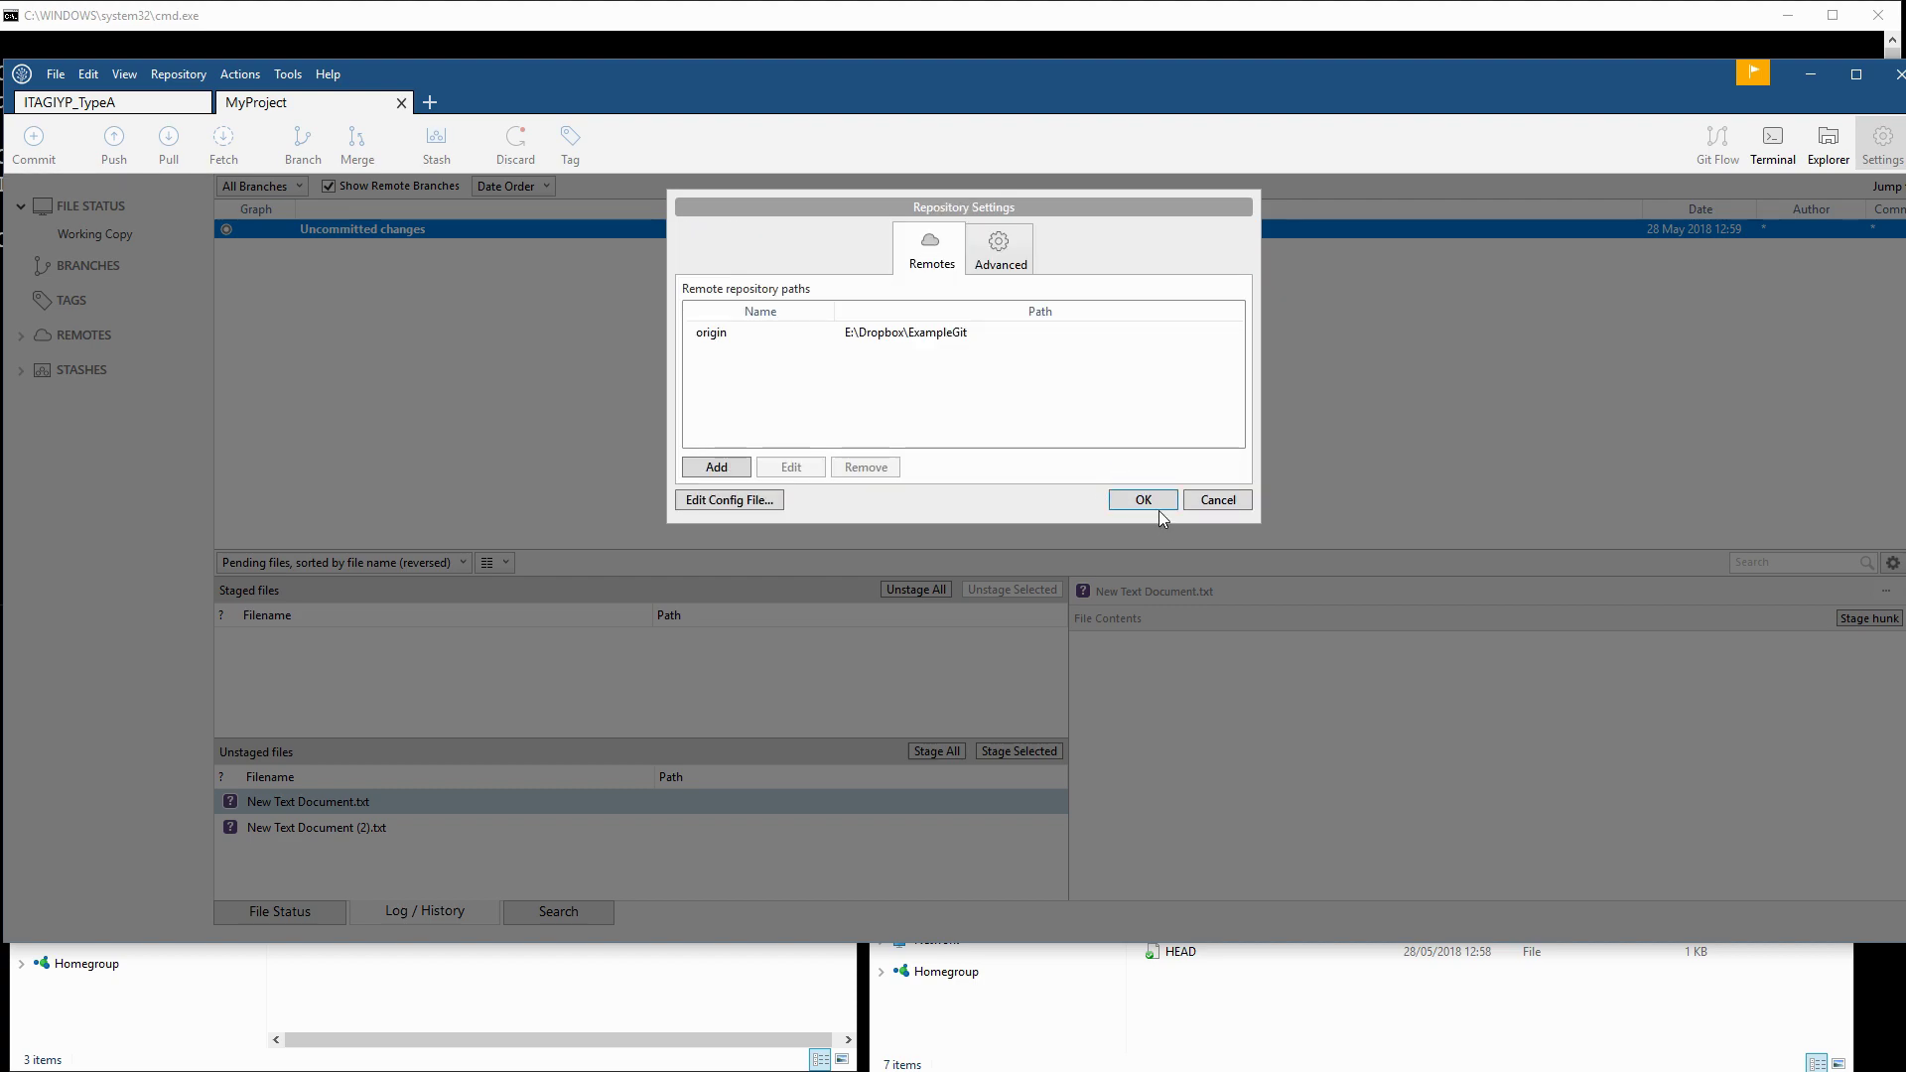
{"action": "left_click", "coordinate": [1143, 501]}
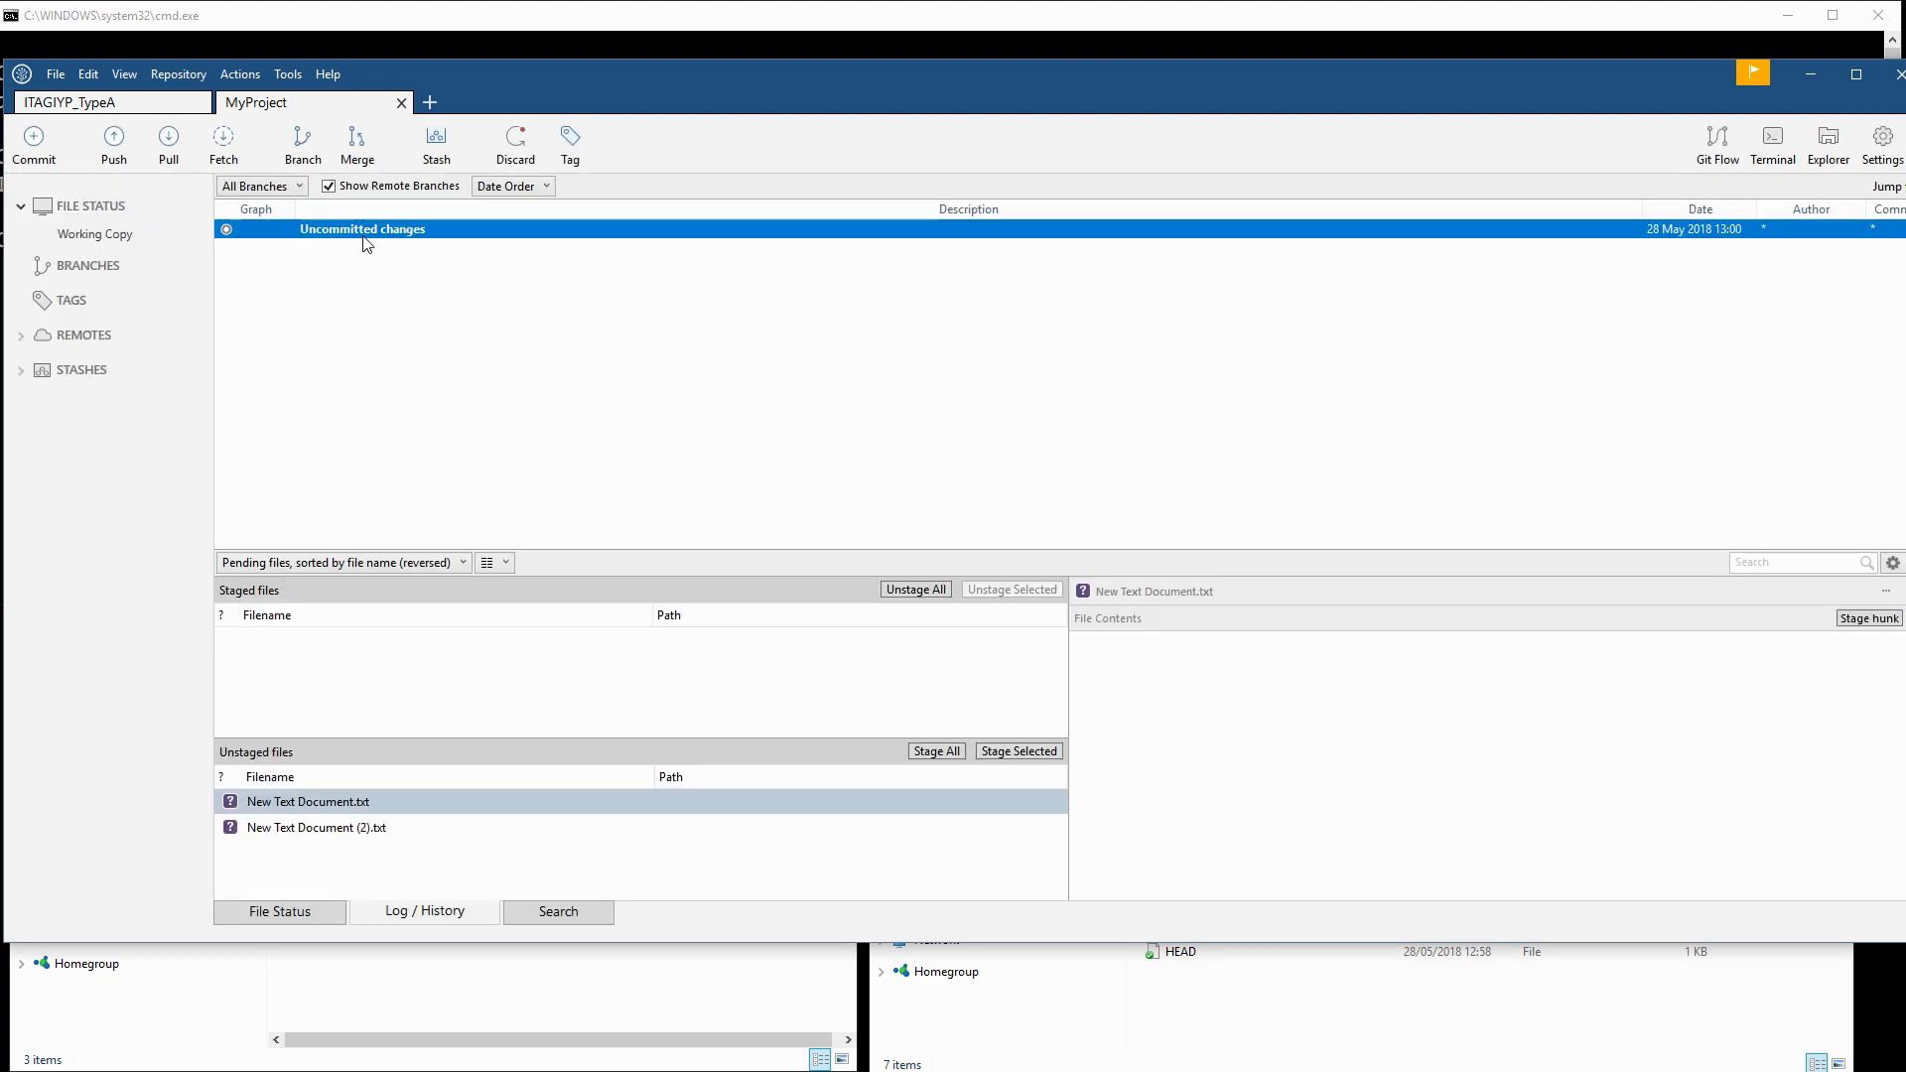
Step: Stage both new text documents and commit them with the message "initial stage", pushing the changes immediately to the remote
{"action": "left_click", "coordinate": [936, 751]}
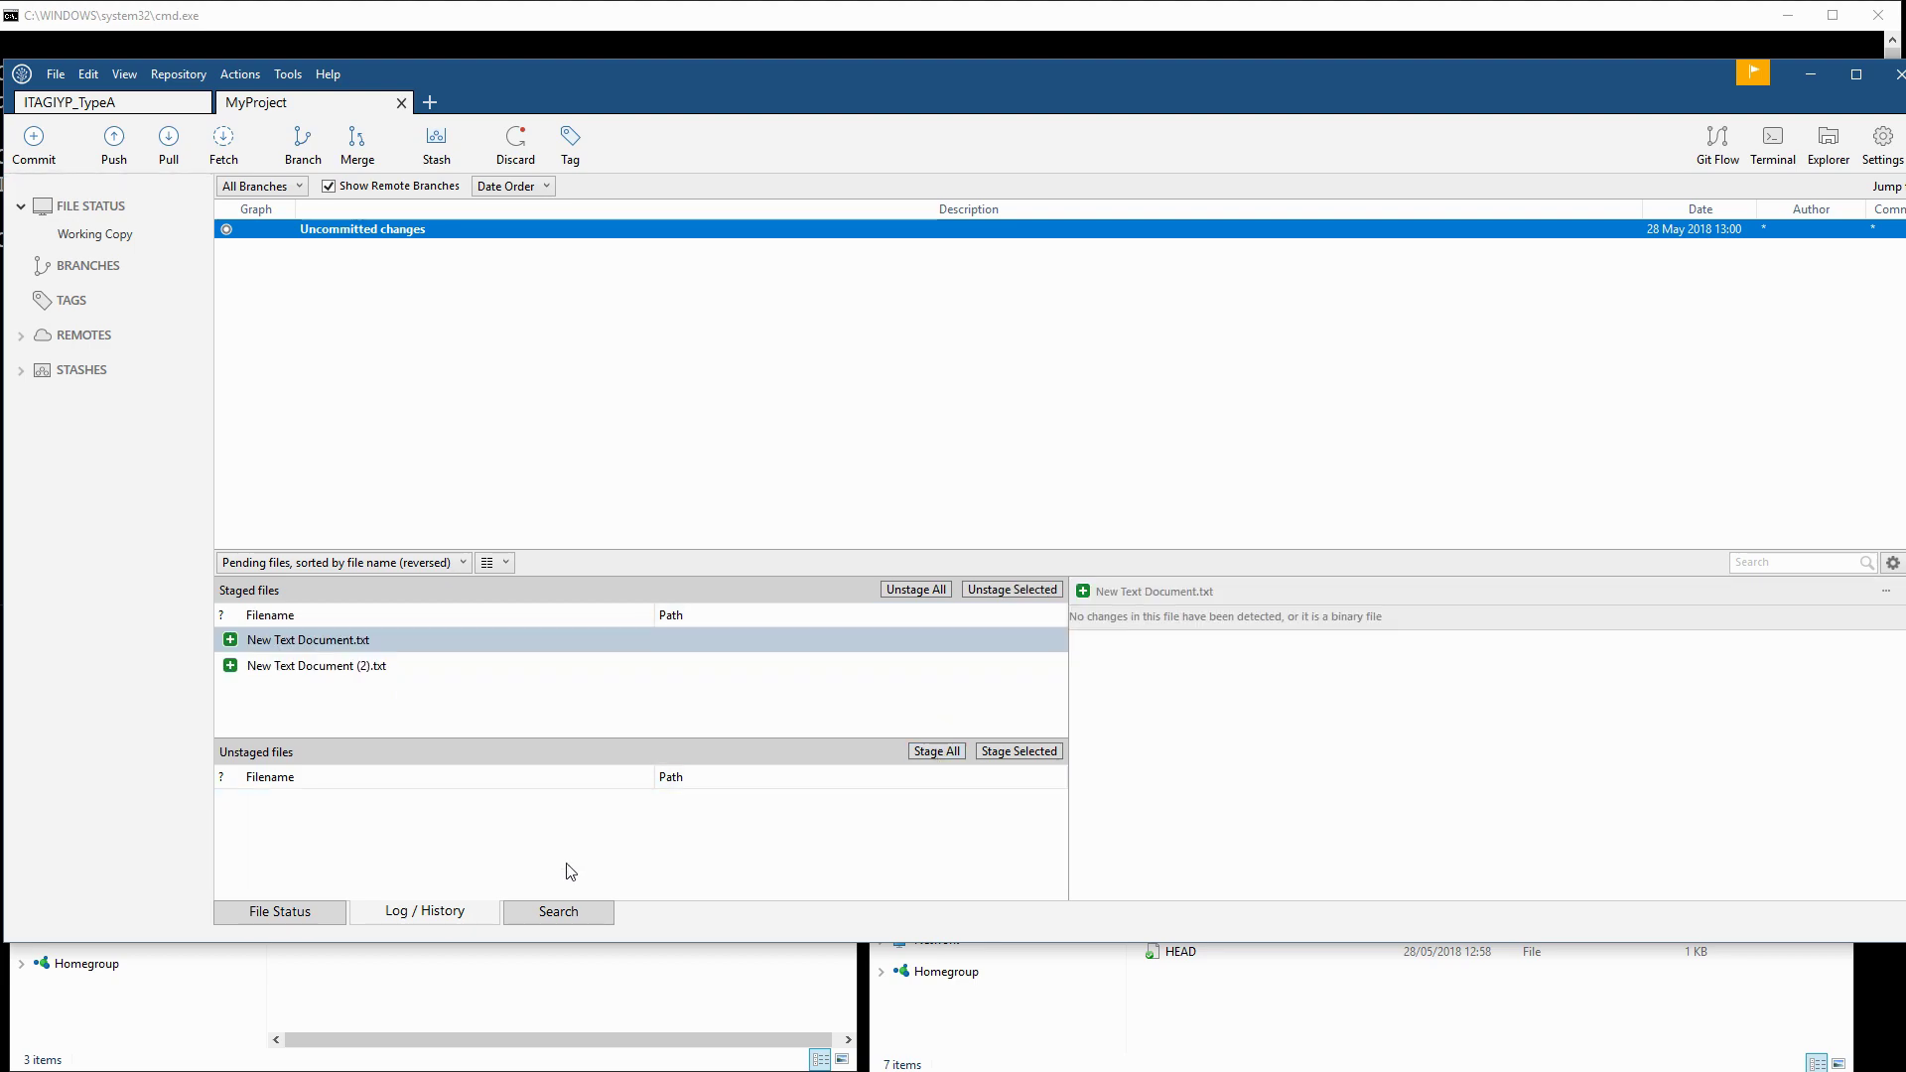
{"action": "left_click", "coordinate": [310, 924]}
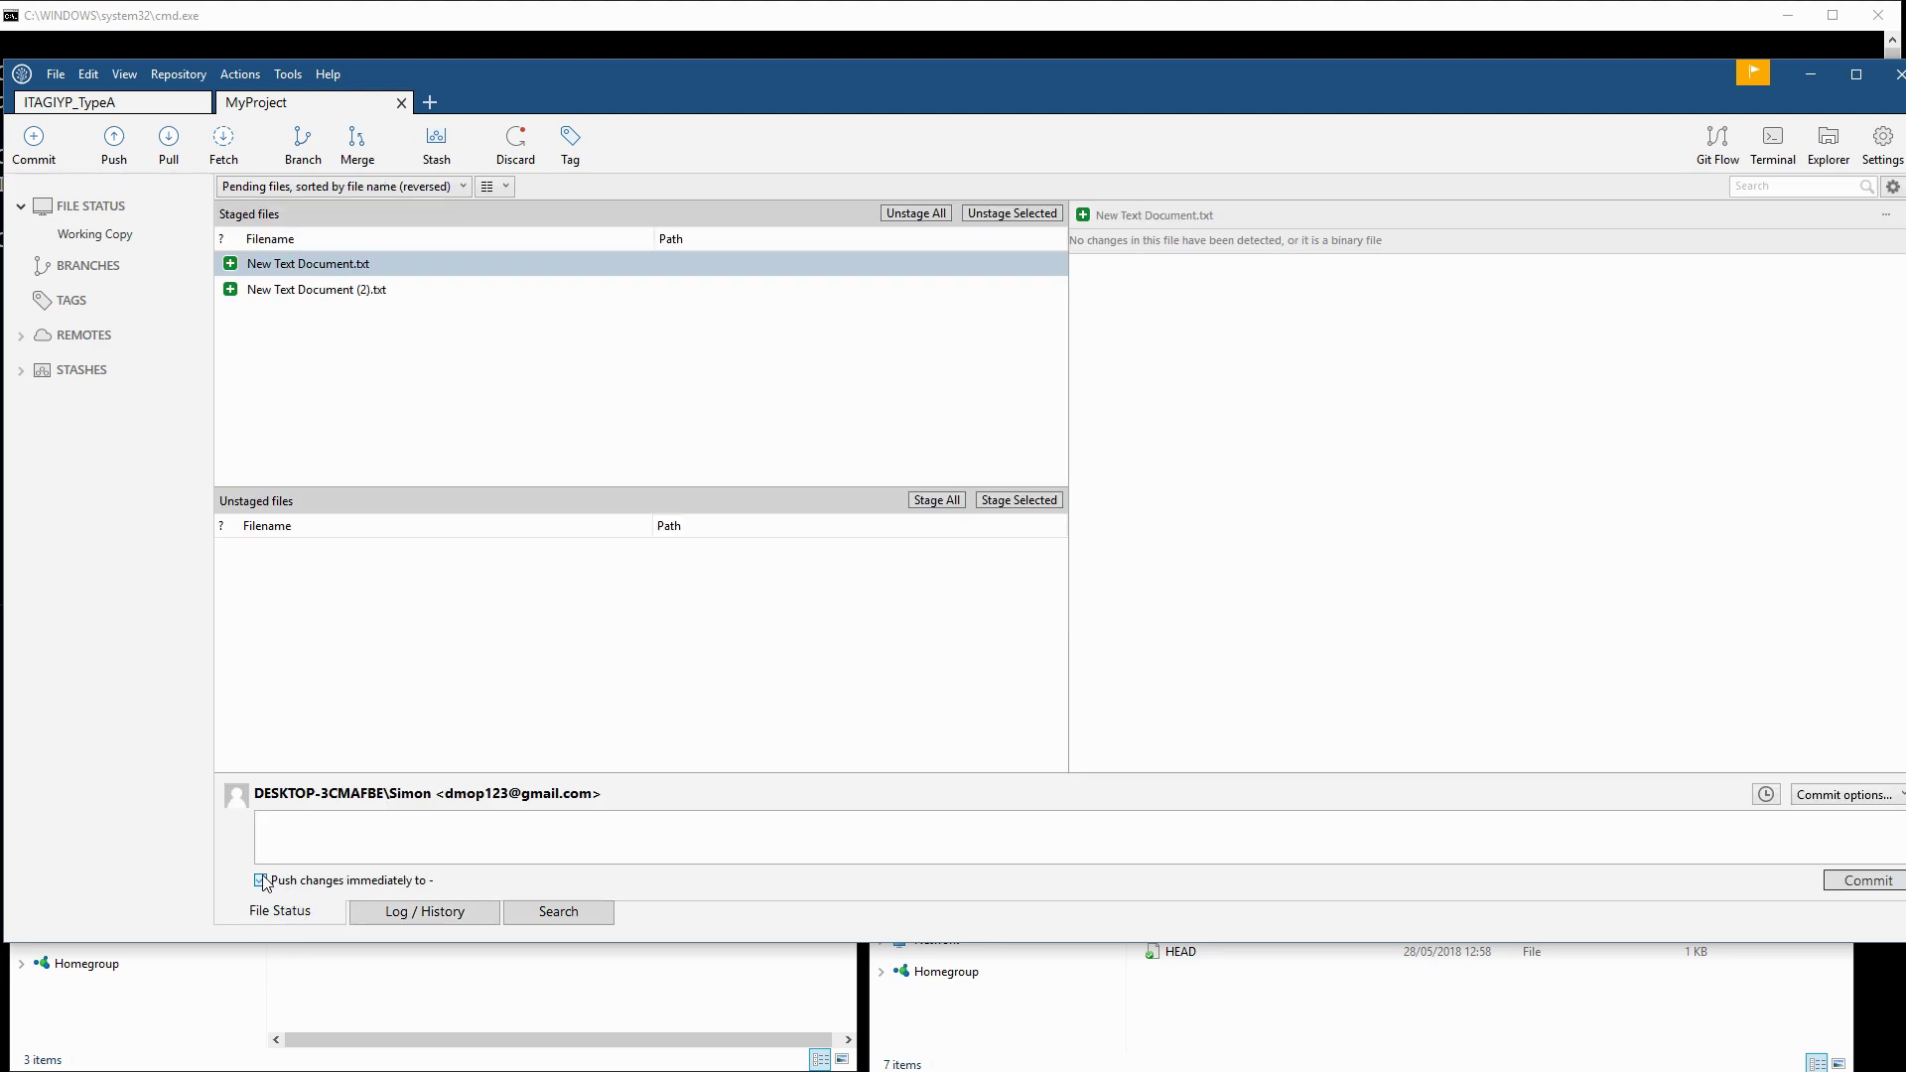
{"action": "left_click", "coordinate": [306, 828]}
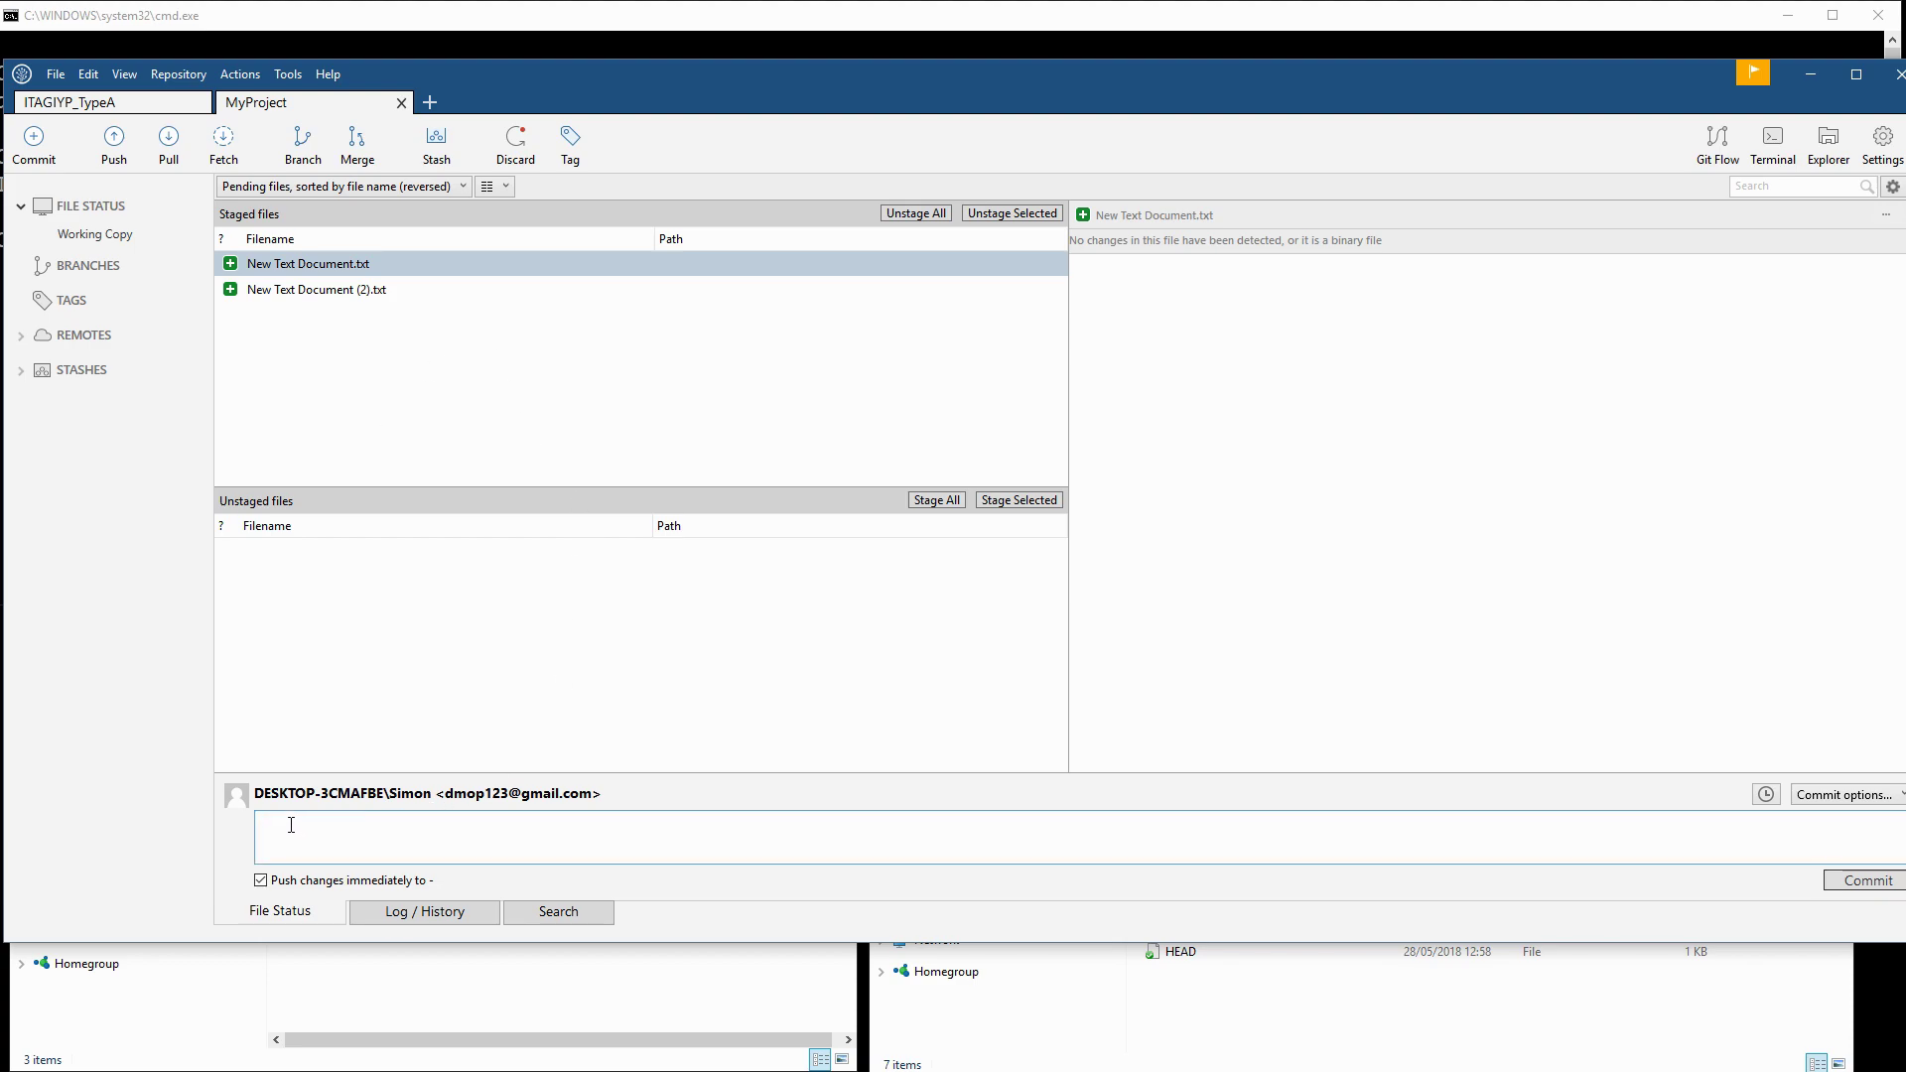
{"action": "type", "text": "initial statget"}
{"action": "left_click", "coordinate": [1866, 881]}
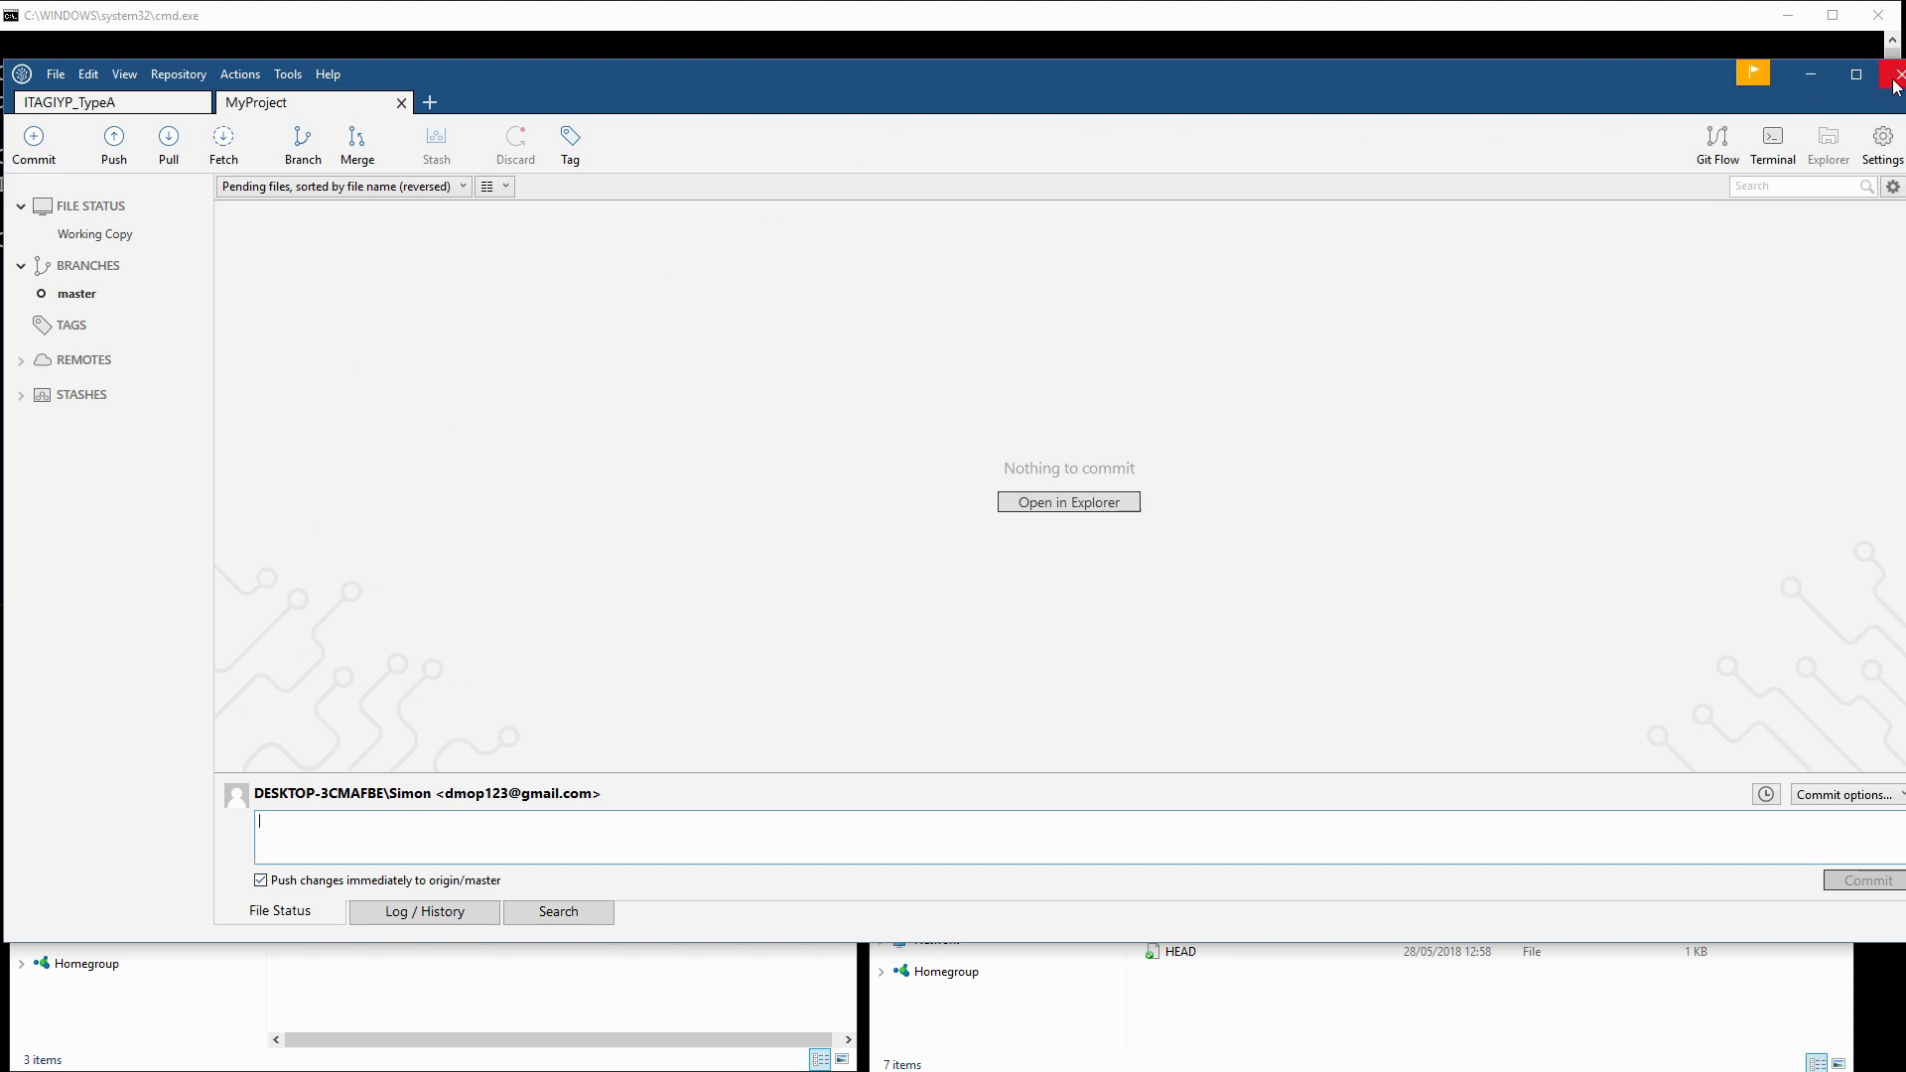
Step: Show the master branch in the log history and fetch from the remote
{"action": "left_click", "coordinate": [85, 298]}
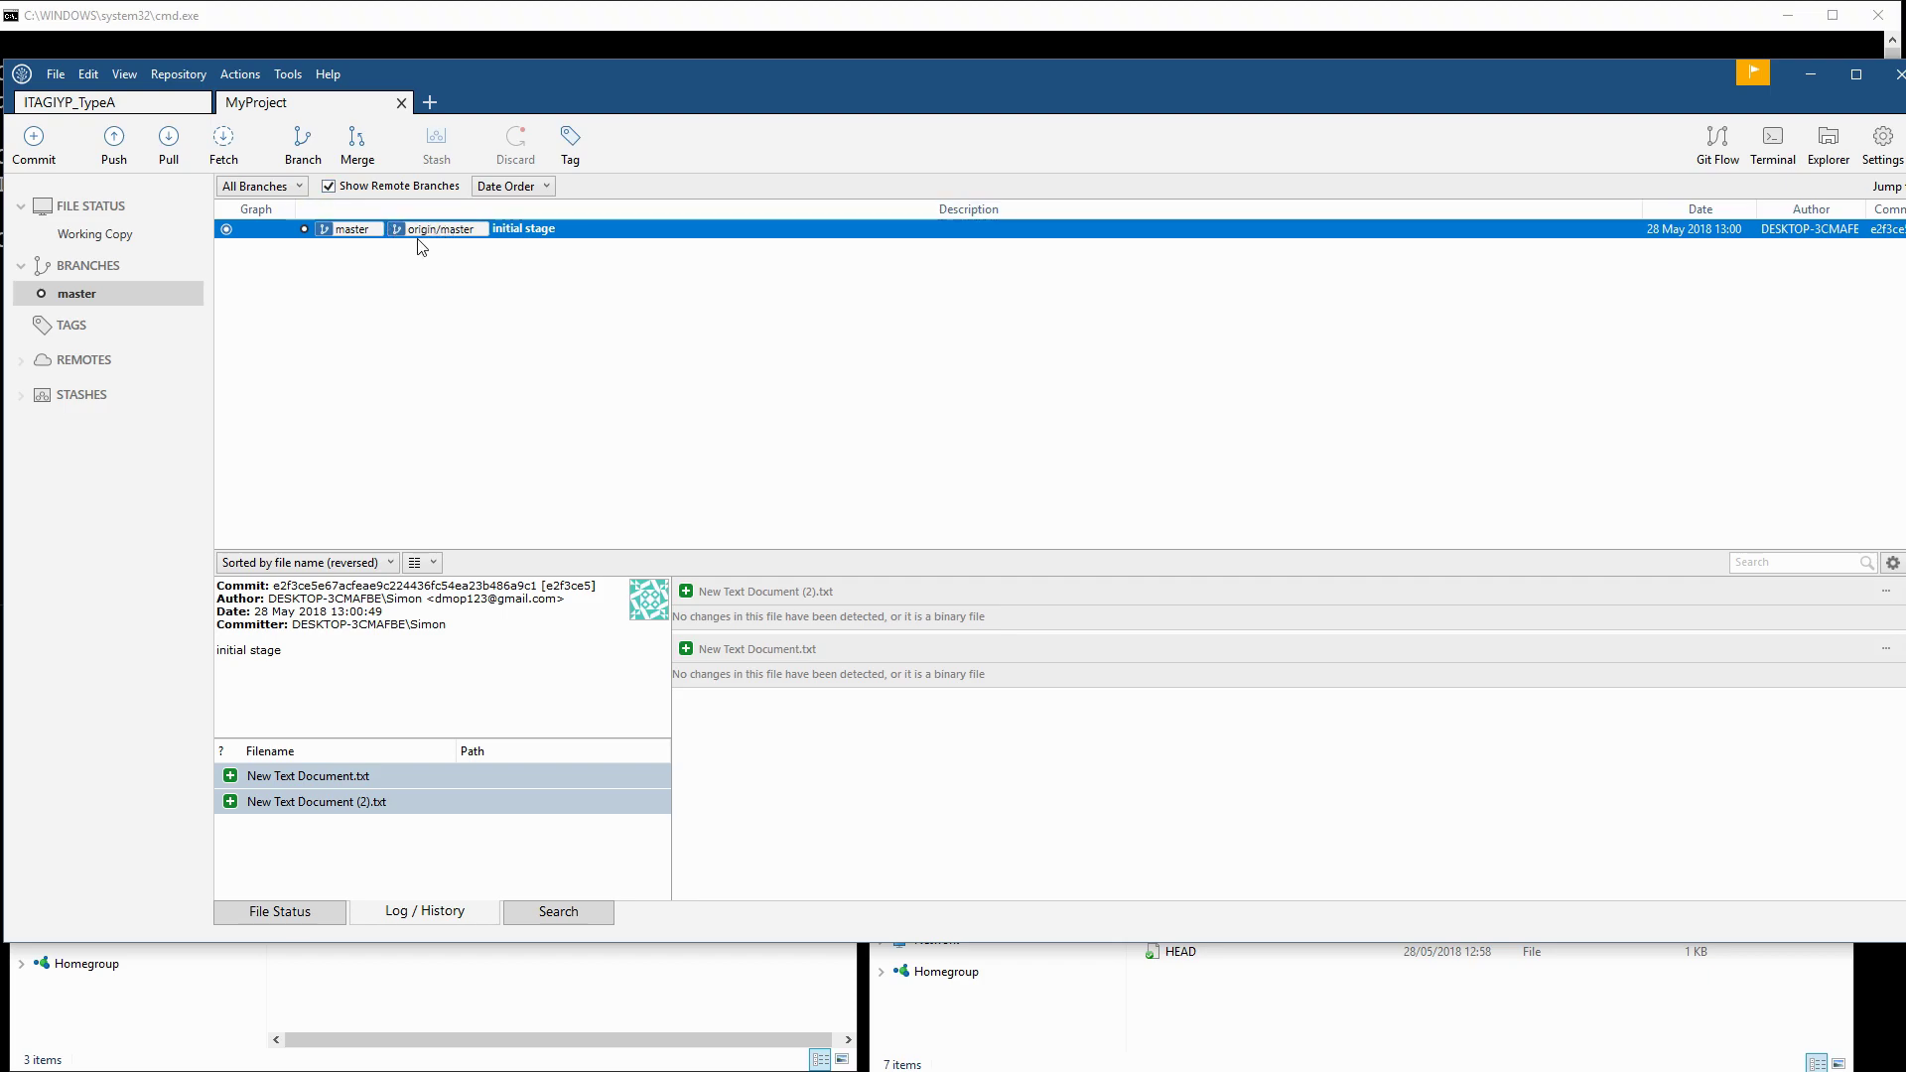
{"action": "left_click", "coordinate": [226, 145]}
{"action": "left_click", "coordinate": [1052, 290]}
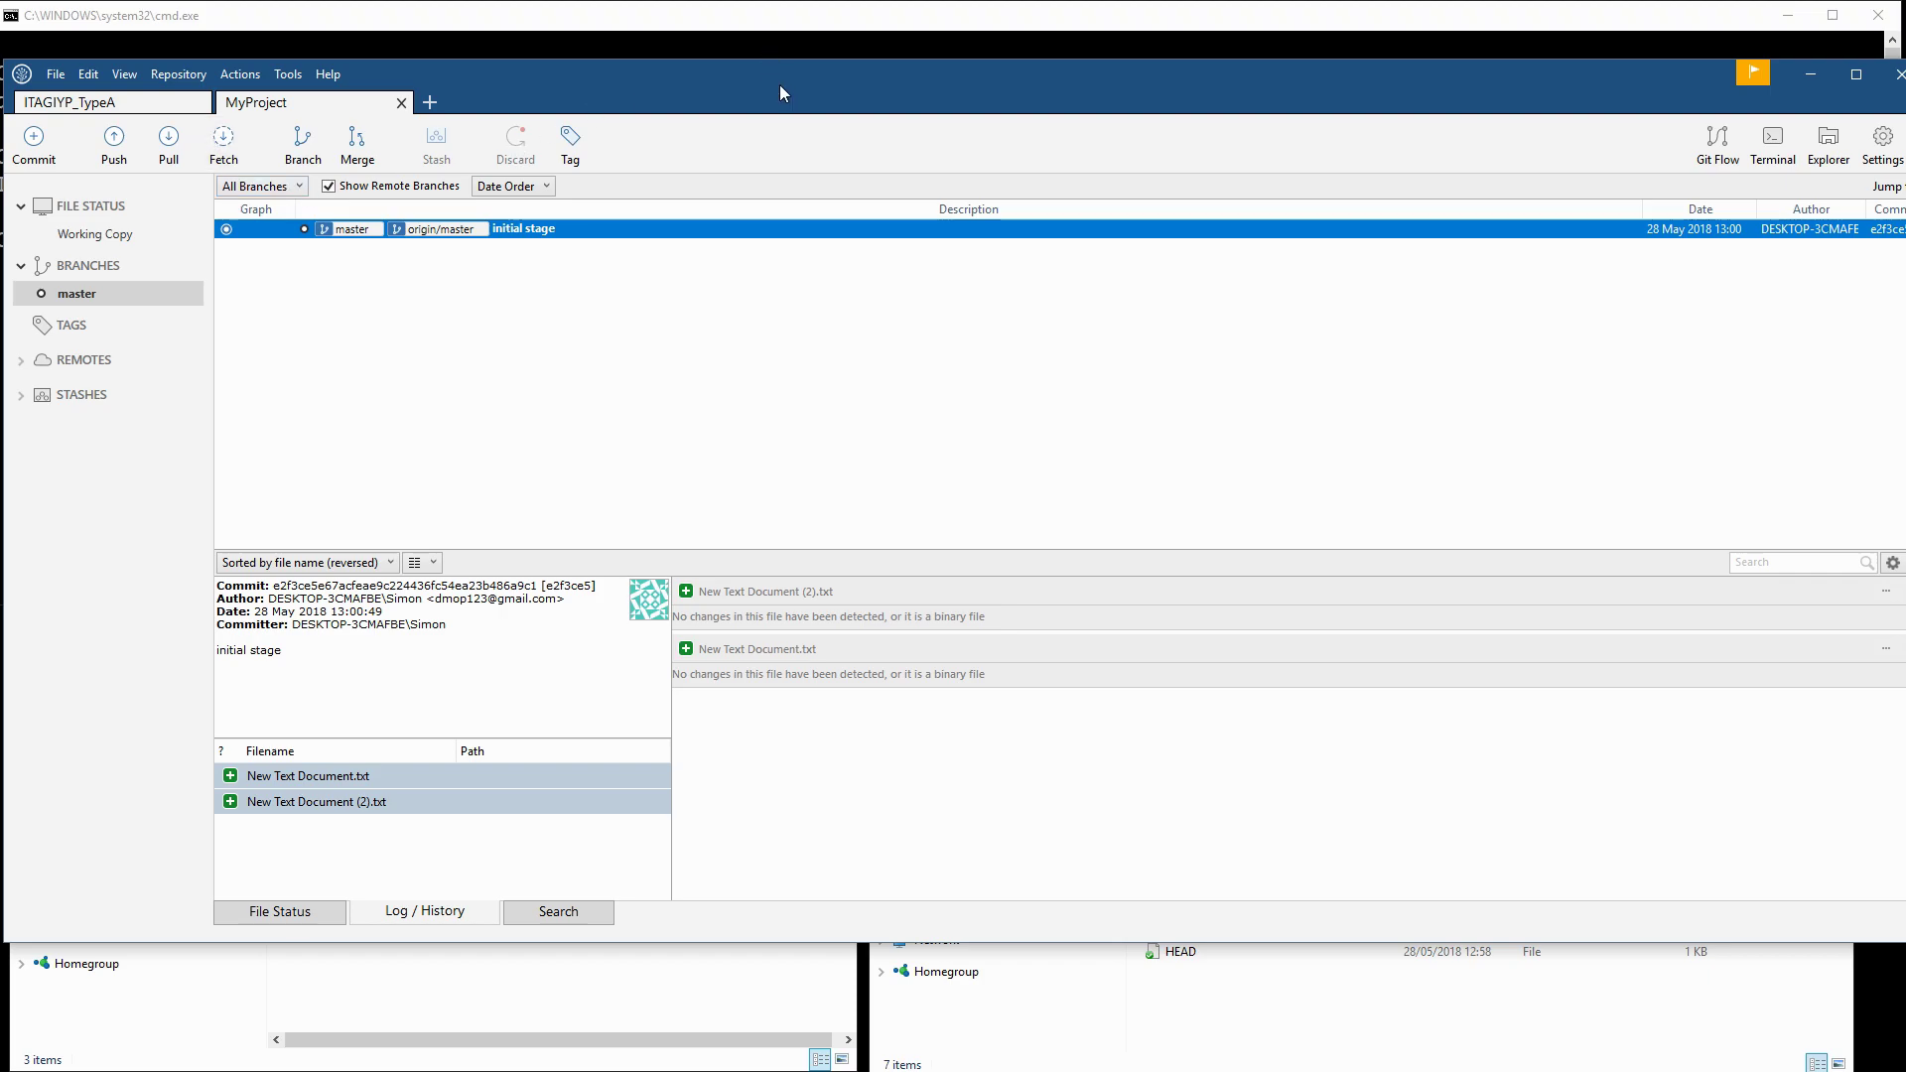
Step: Reposition and narrow the Sourcetree window so that it fits entirely on the screen
{"action": "mouse_move", "coordinate": [1045, 84]}
{"action": "left_mouse_down"}
{"action": "mouse_move", "coordinate": [1115, 70]}
{"action": "mouse_move", "coordinate": [1065, 74]}
{"action": "left_mouse_up"}
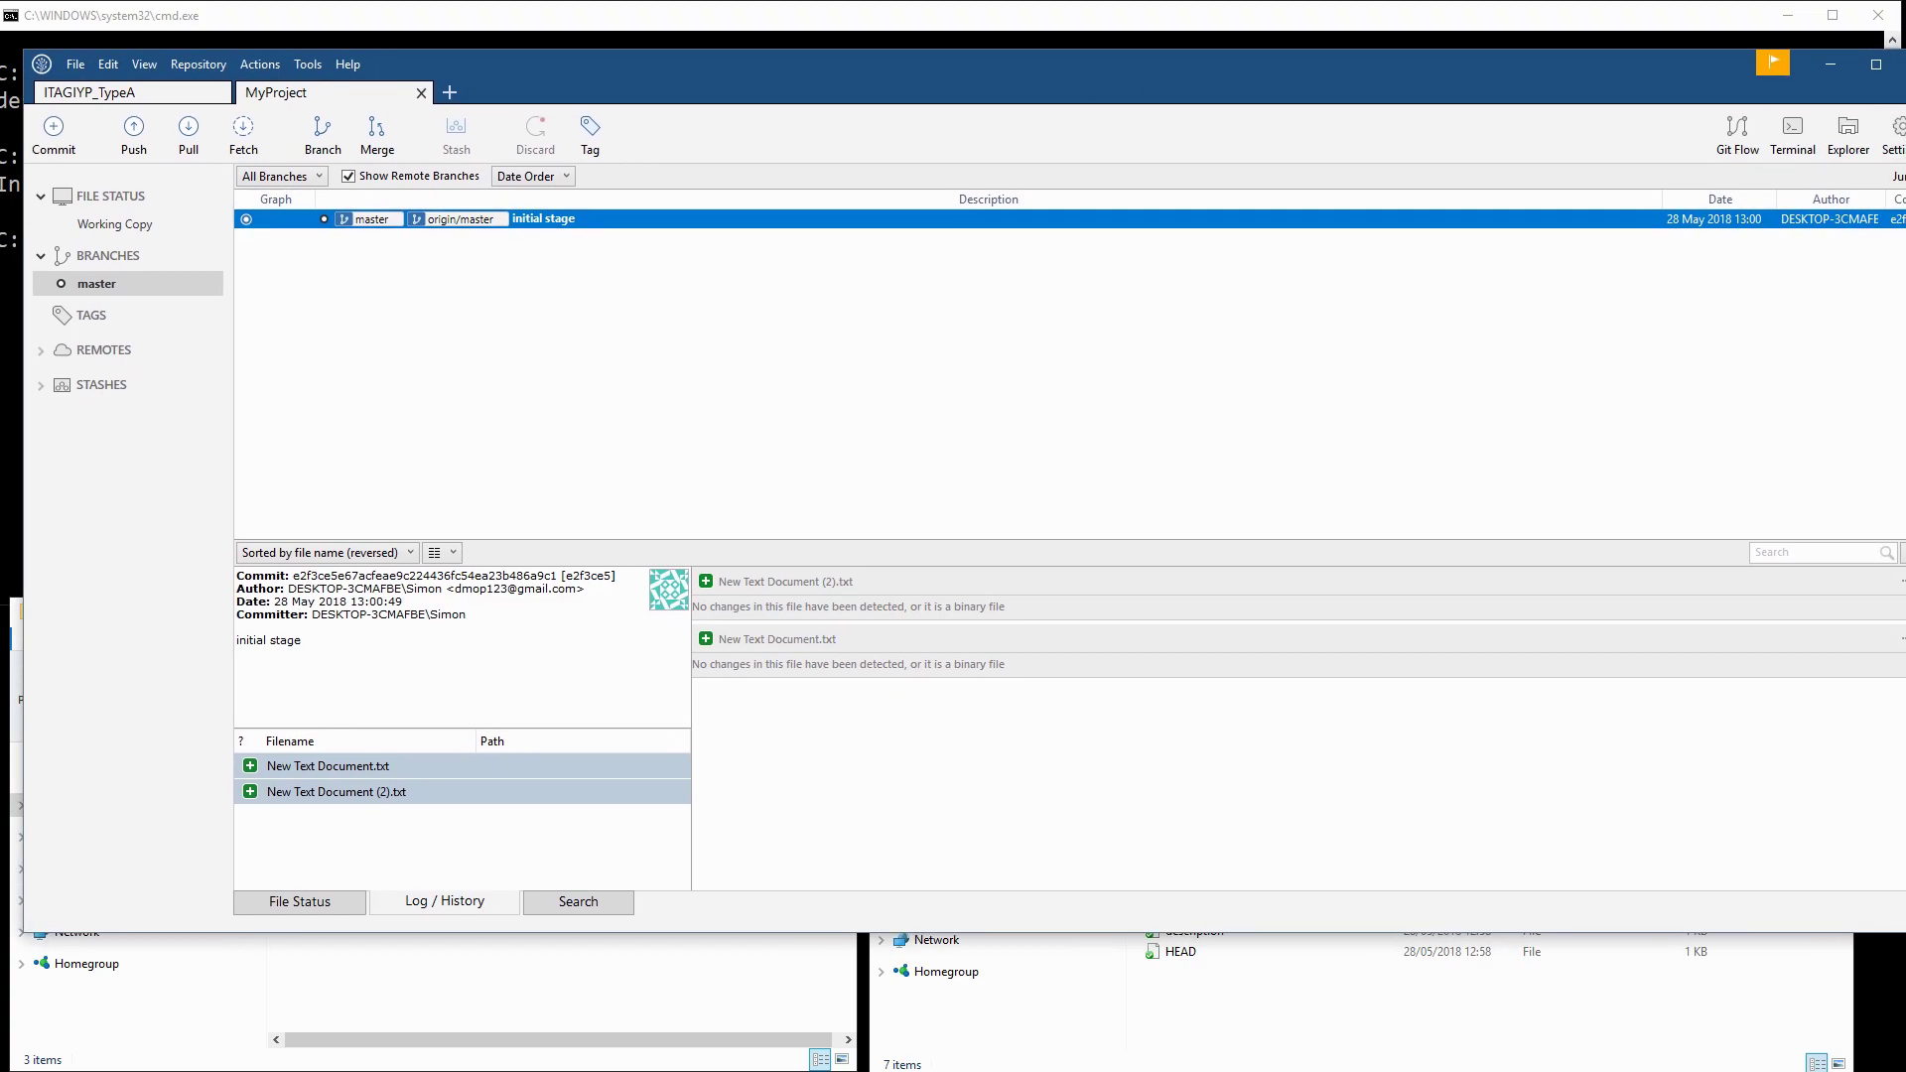
{"action": "left_click_drag", "start_coordinate": [1904, 398], "coordinate": [1861, 397]}
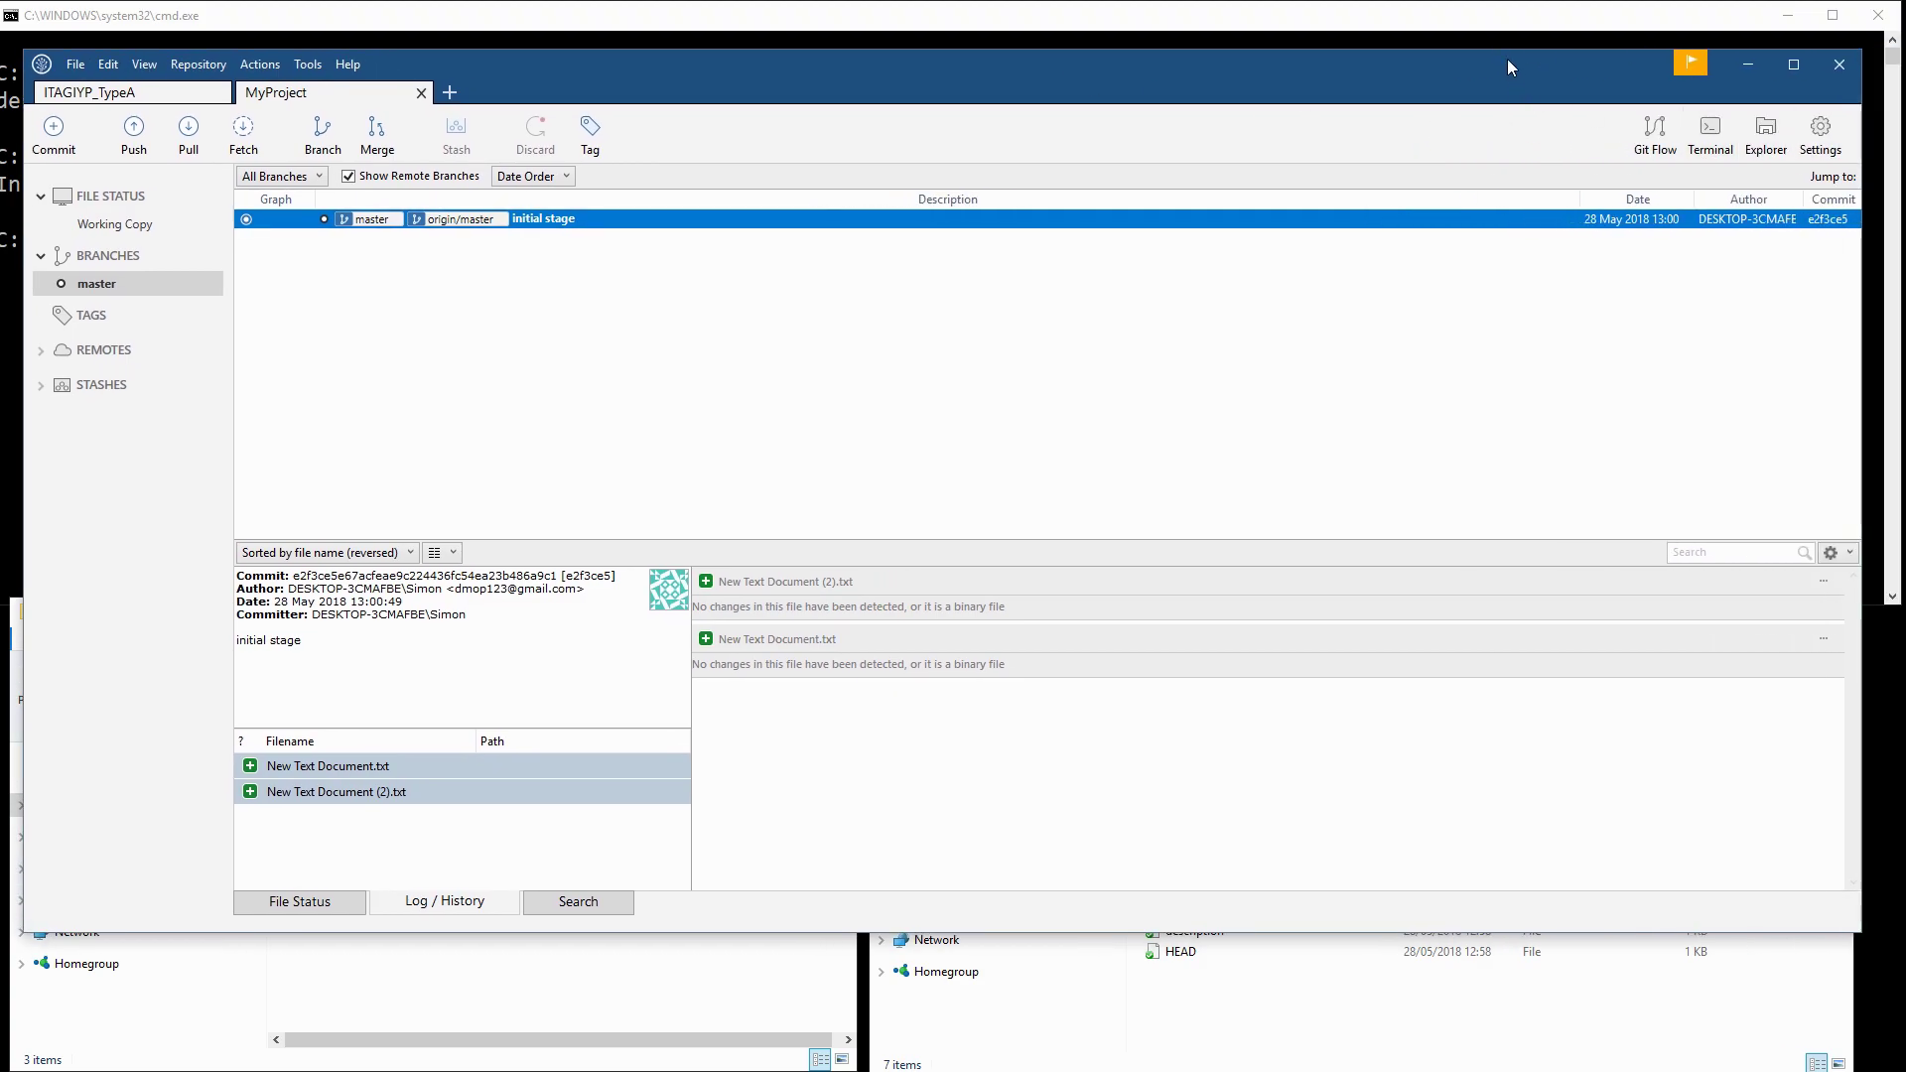
{"action": "left_click_drag", "start_coordinate": [1511, 64], "coordinate": [1524, 81]}
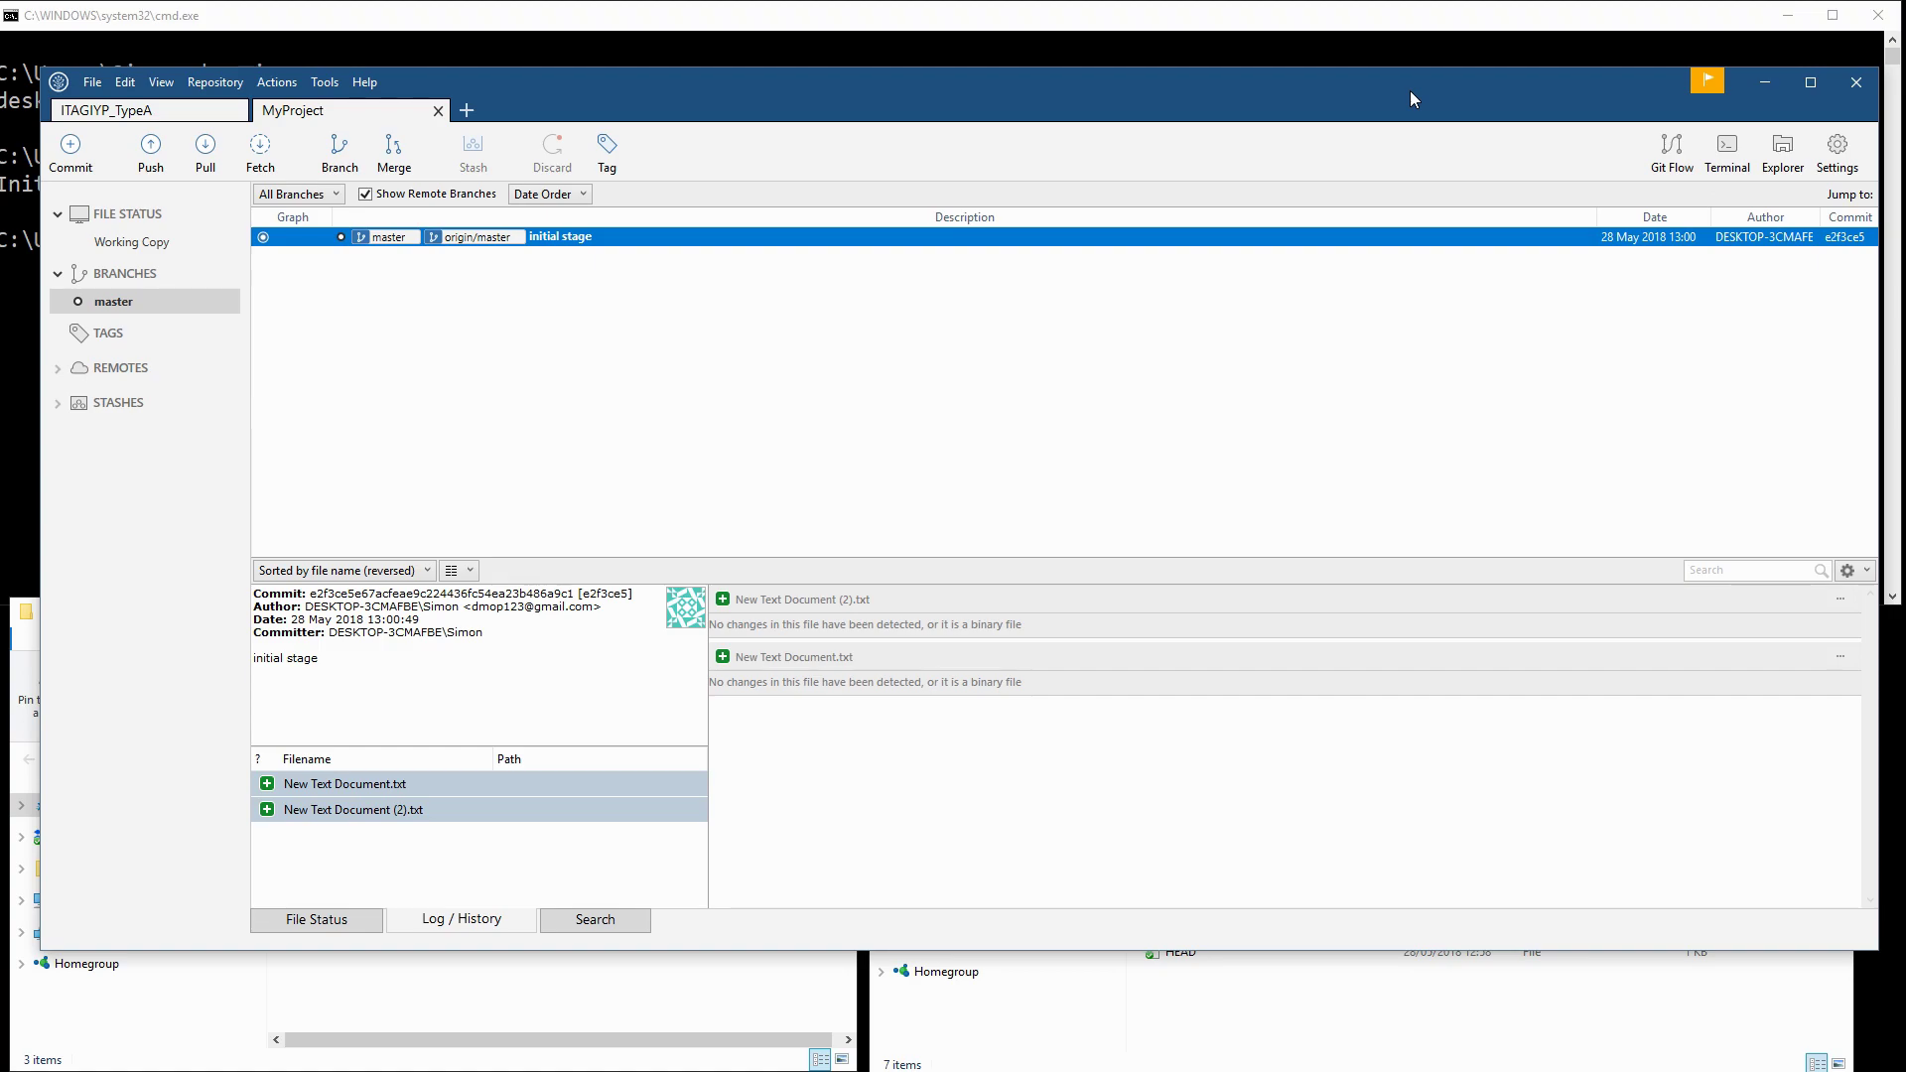